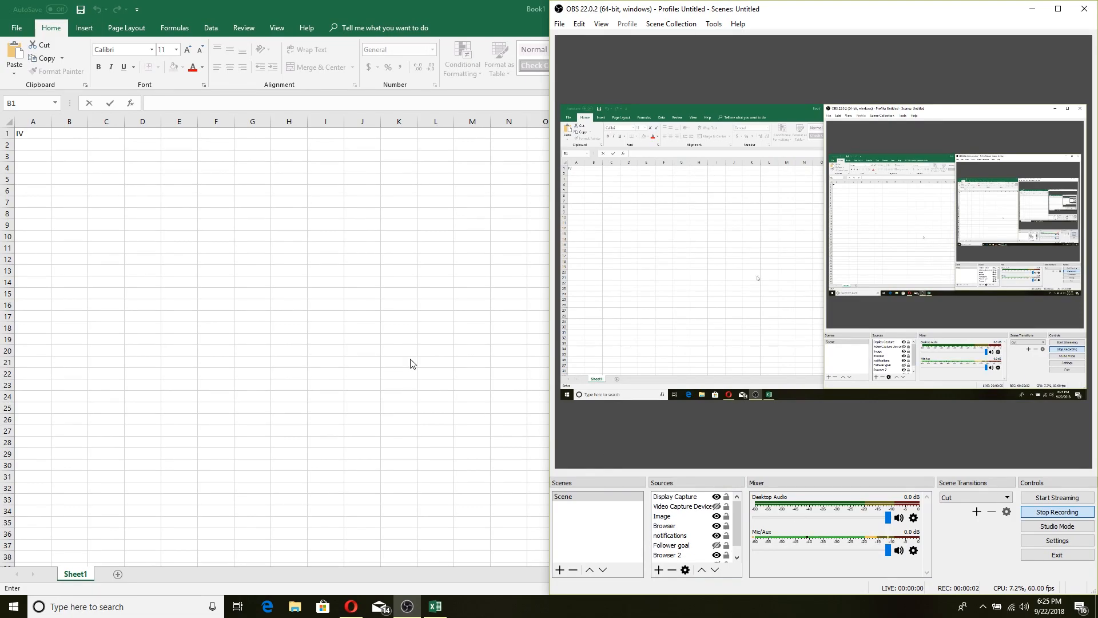
# Bring up the full workbook window and replace the text in cell A1 with the heading Trails.
pyautogui.doubleClick(185, 7)
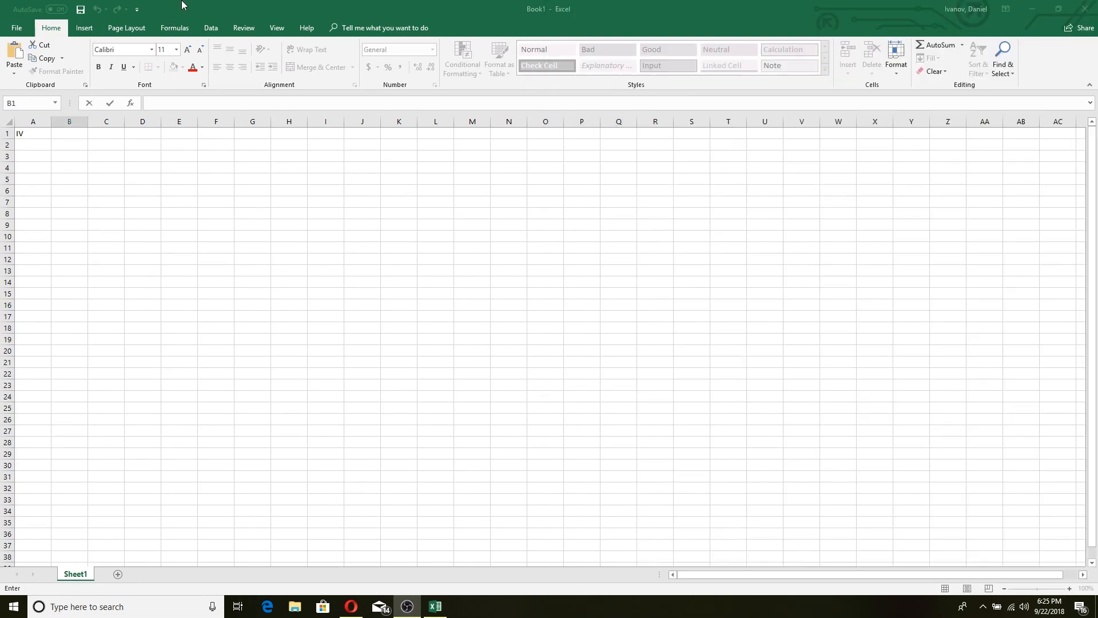
pyautogui.doubleClick(21, 133)
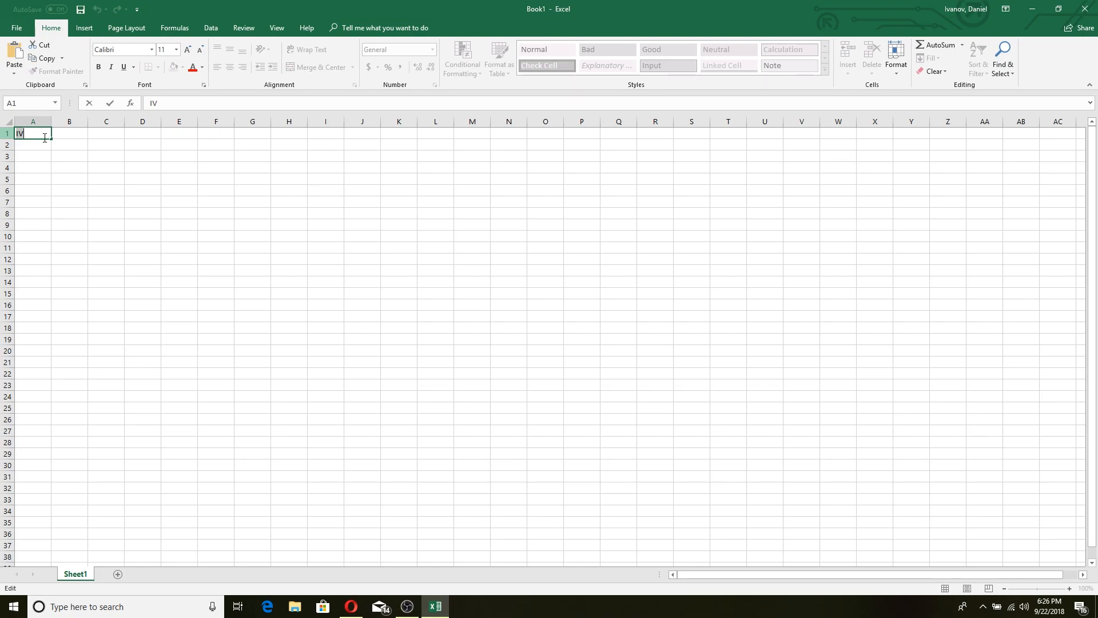
pyautogui.write('Trails')
# Number the trials 1 to 10 in A2:A11 by entering 1 and 2 and filling the series down.
pyautogui.click(42, 144)
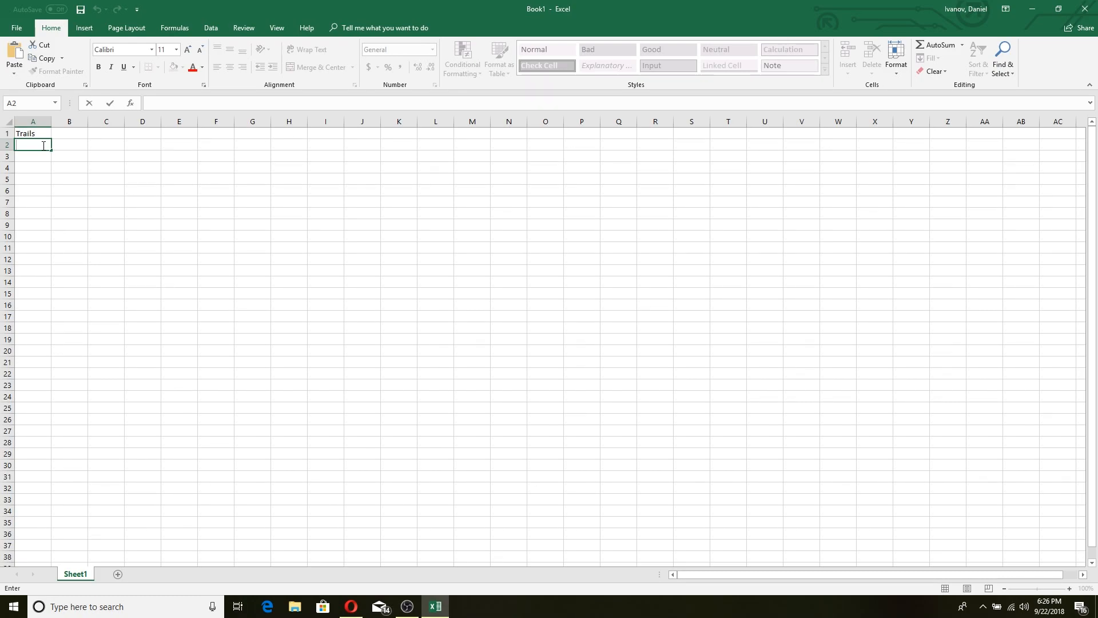
pyautogui.write('1')
pyautogui.press('Return')
pyautogui.write('2')
pyautogui.press('Return')
pyautogui.click(38, 146)
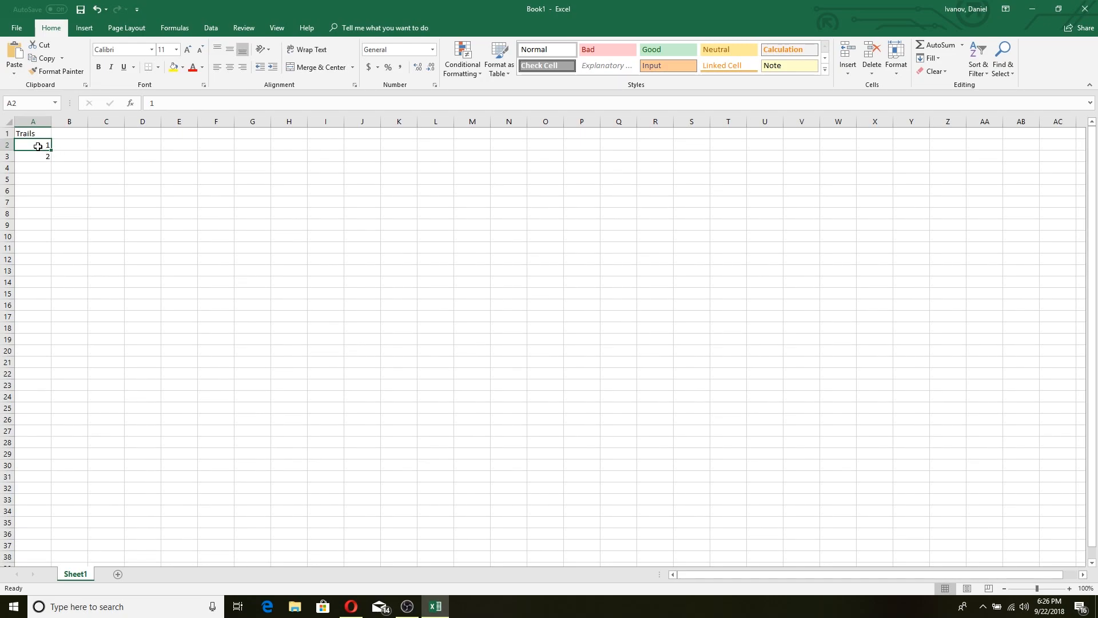
pyautogui.moveTo(35, 146); pyautogui.dragTo(40, 154)
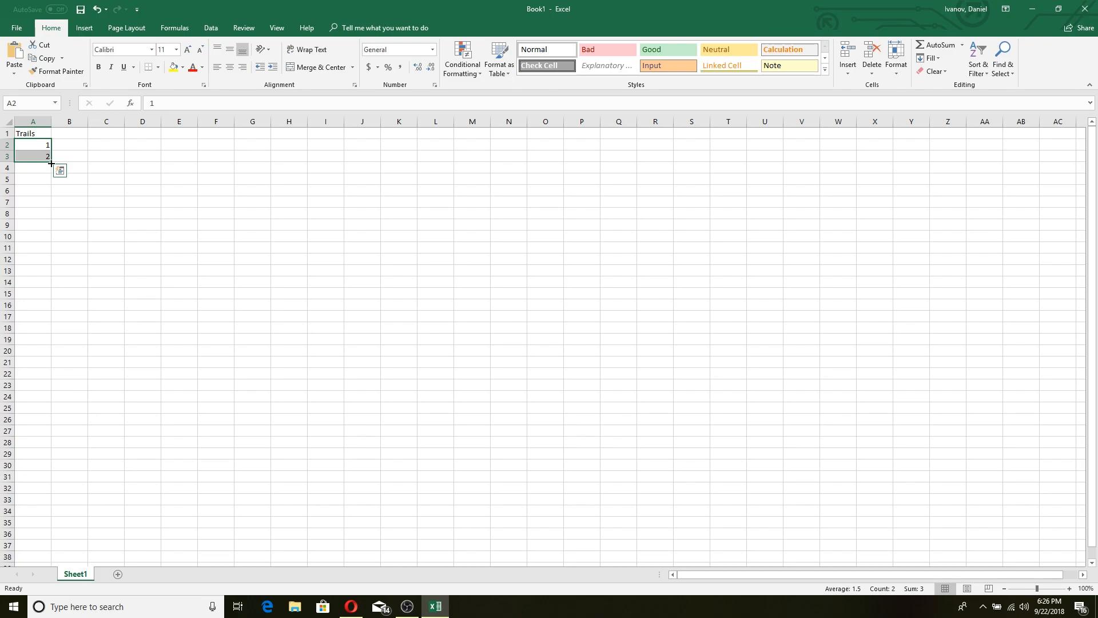
pyautogui.moveTo(51, 163); pyautogui.dragTo(44, 251)
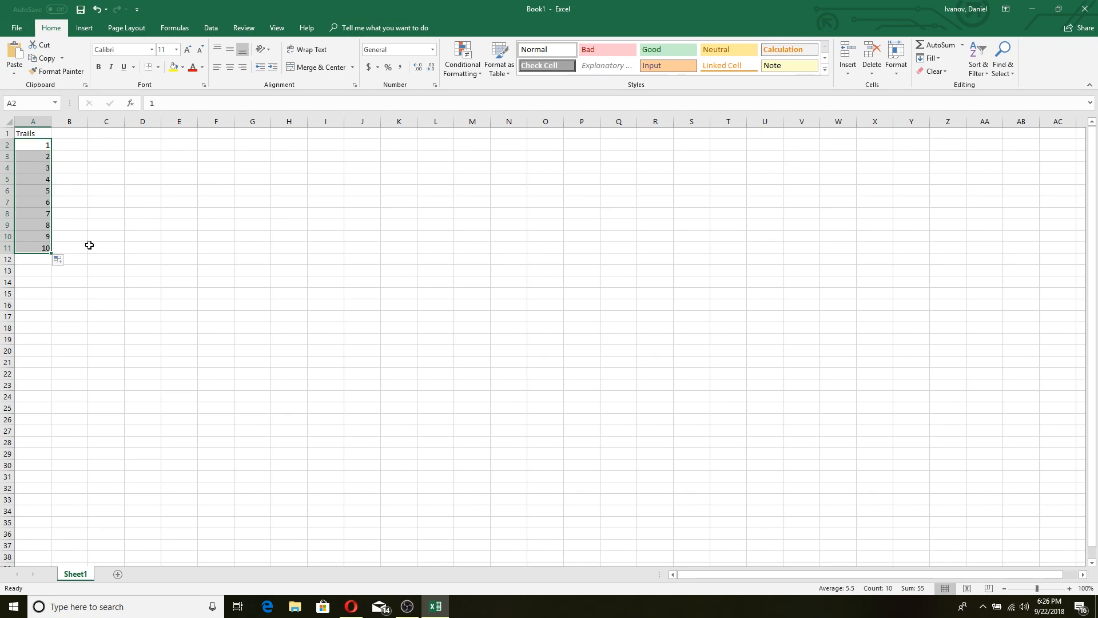
# Enter the heading Biting in cell B1.
pyautogui.doubleClick(68, 135)
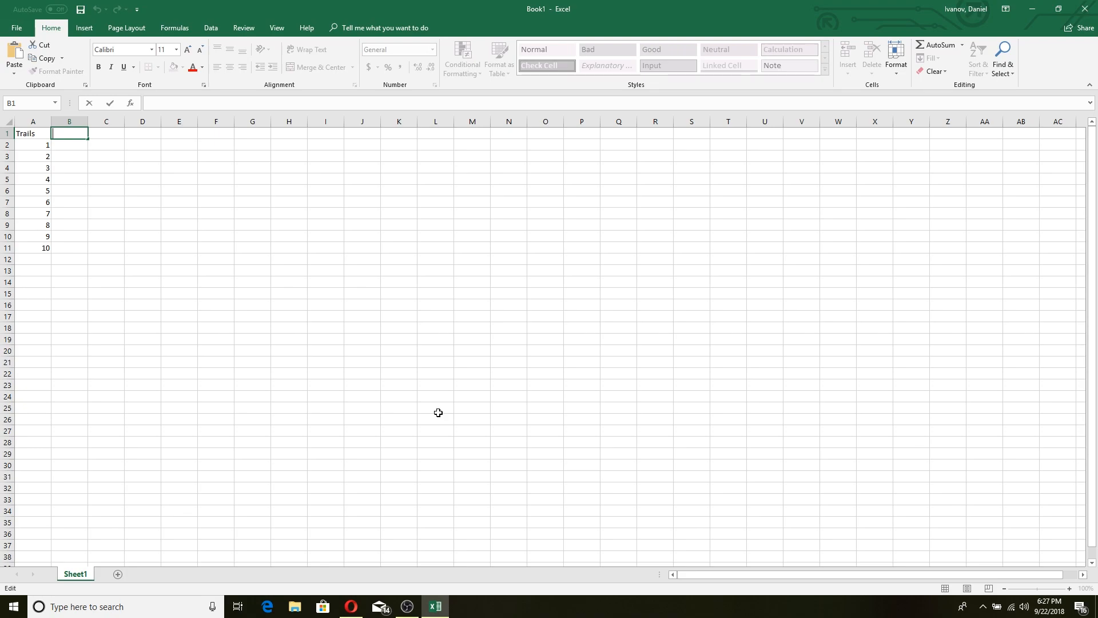
pyautogui.write('Biringting')
pyautogui.click(106, 147)
# Enter the Biting values 5, 7, 0, 0, 0 and 0 for trials 1 to 6 in B2:B7.
pyautogui.click(76, 146)
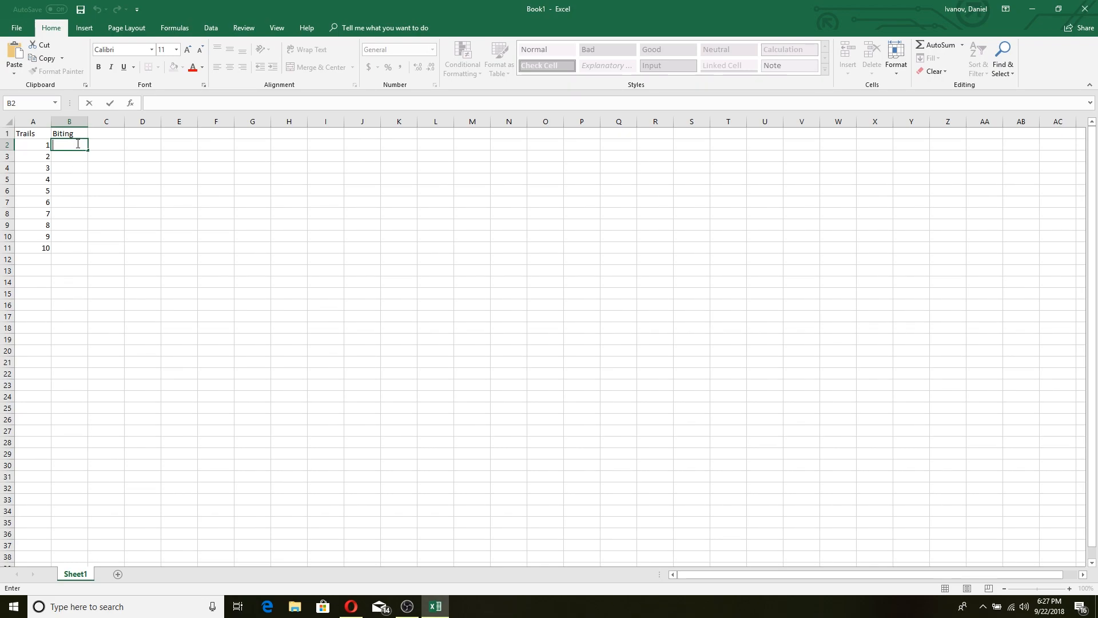
pyautogui.click(72, 145)
pyautogui.write('5')
pyautogui.click(68, 156)
pyautogui.write('7')
pyautogui.click(73, 166)
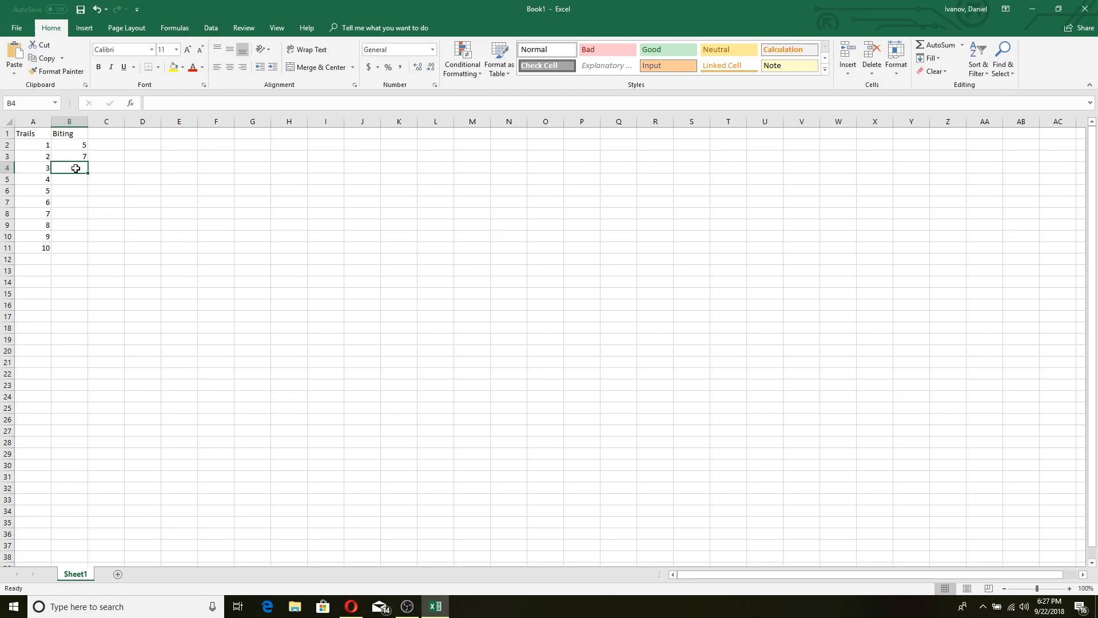
pyautogui.doubleClick(76, 168)
pyautogui.write('0')
pyautogui.click(79, 179)
pyautogui.write('0')
pyautogui.doubleClick(77, 192)
pyautogui.write('0')
pyautogui.doubleClick(81, 201)
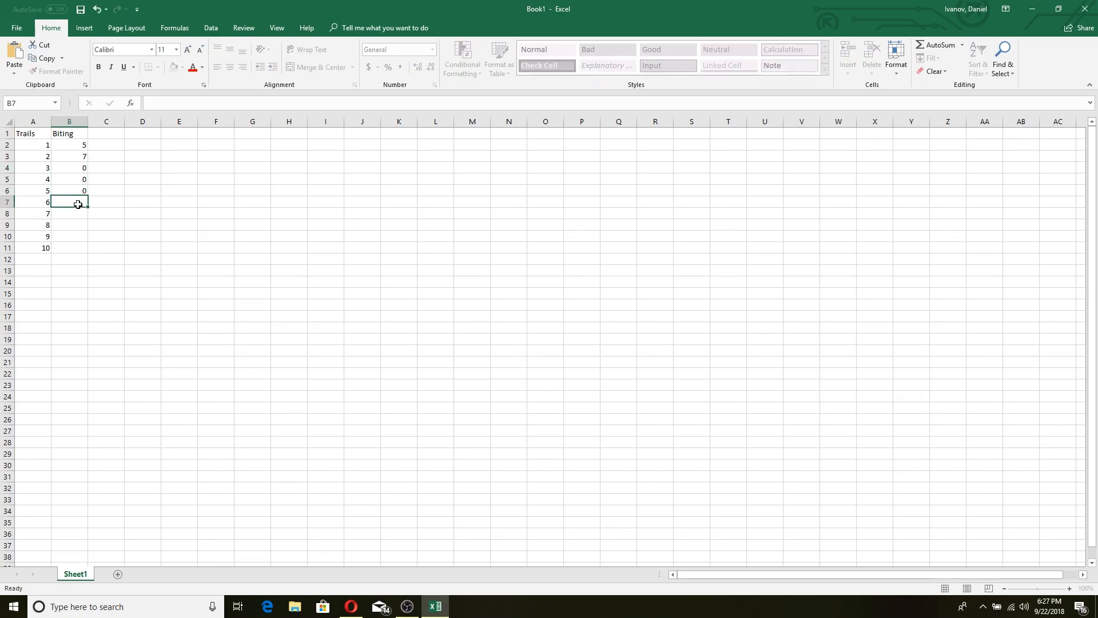
pyautogui.write('0')
# Enter the Biting values 8, 9, 5 and 4 for trials 7 to 10 in B8:B11.
pyautogui.click(79, 212)
pyautogui.doubleClick(79, 212)
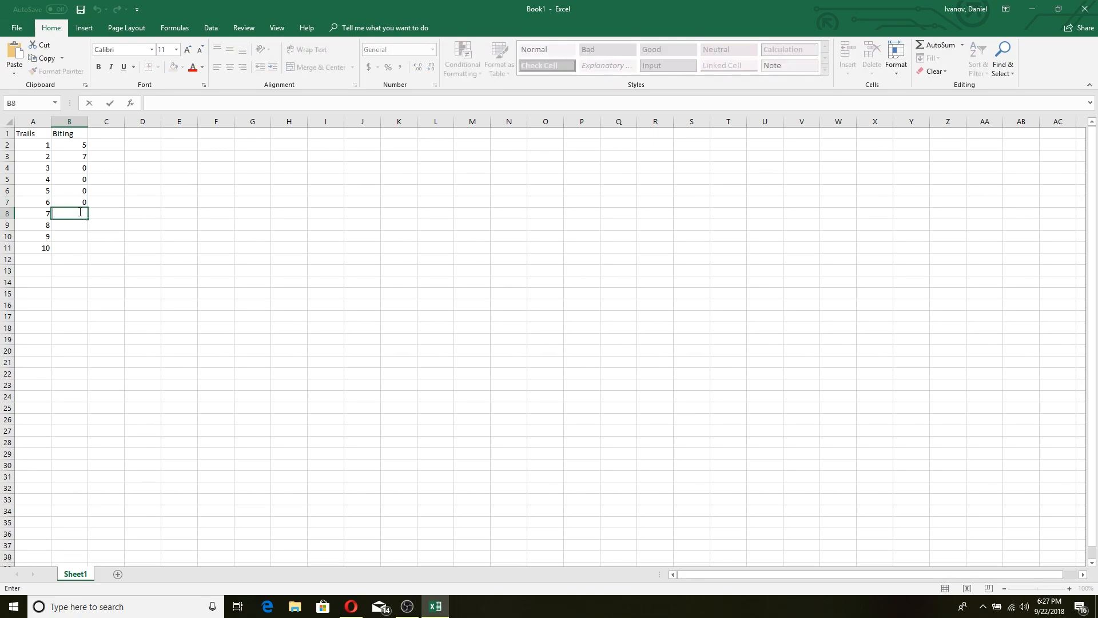
pyautogui.write('8')
pyautogui.click(83, 226)
pyautogui.doubleClick(83, 226)
pyautogui.write('9')
pyautogui.click(71, 236)
pyautogui.doubleClick(71, 236)
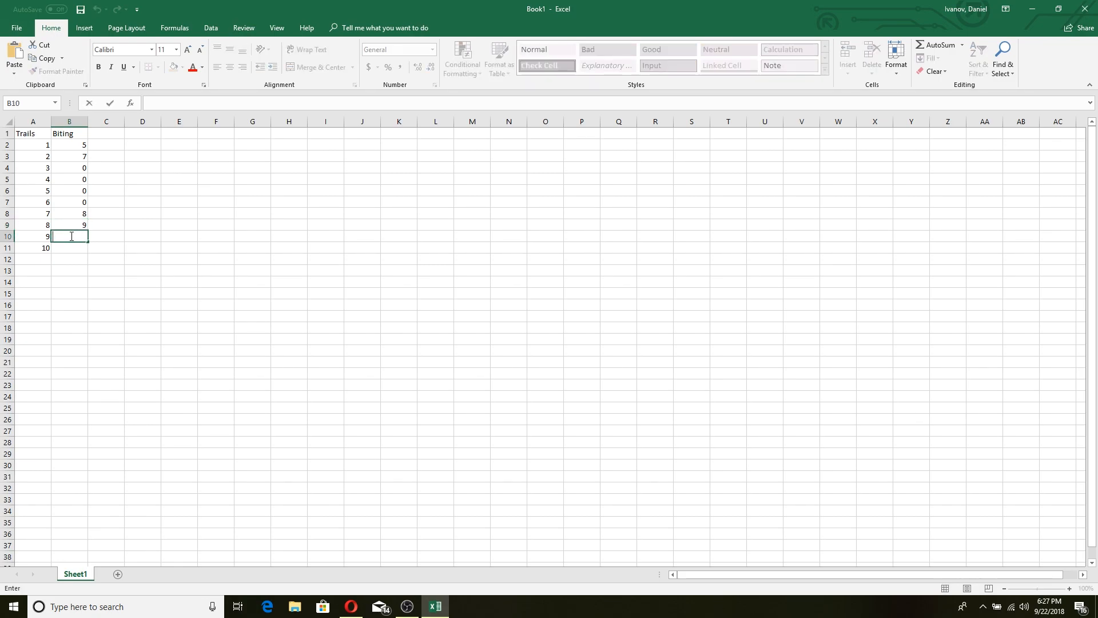
pyautogui.write('5')
pyautogui.click(73, 248)
pyautogui.write('4')
pyautogui.click(146, 224)
pyautogui.click(130, 166)
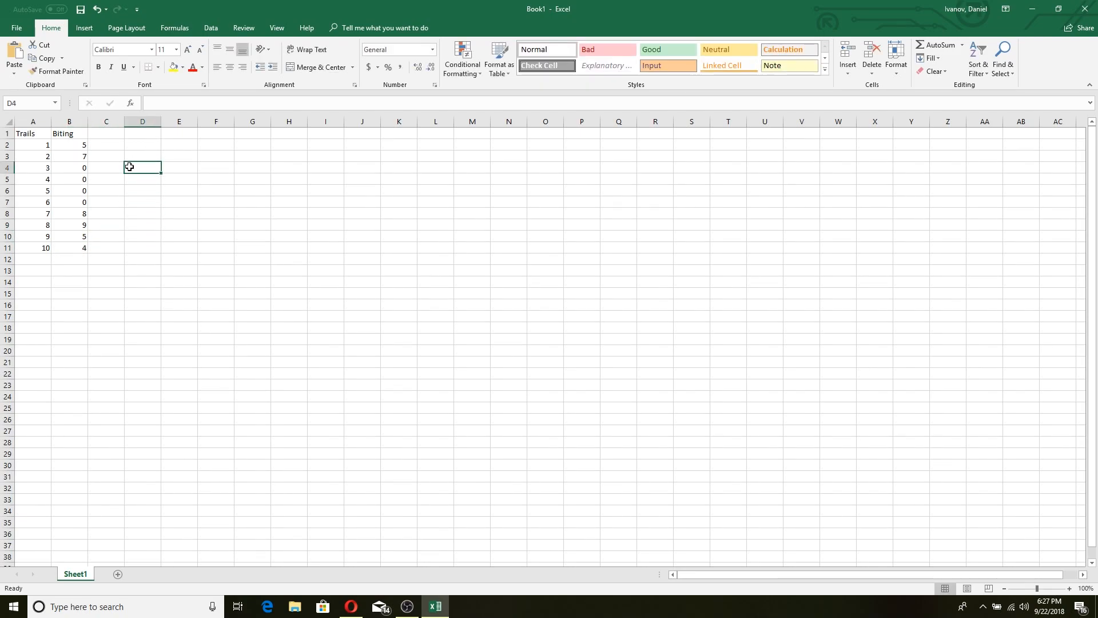
pyautogui.moveTo(74, 140); pyautogui.dragTo(80, 246)
pyautogui.click(146, 187)
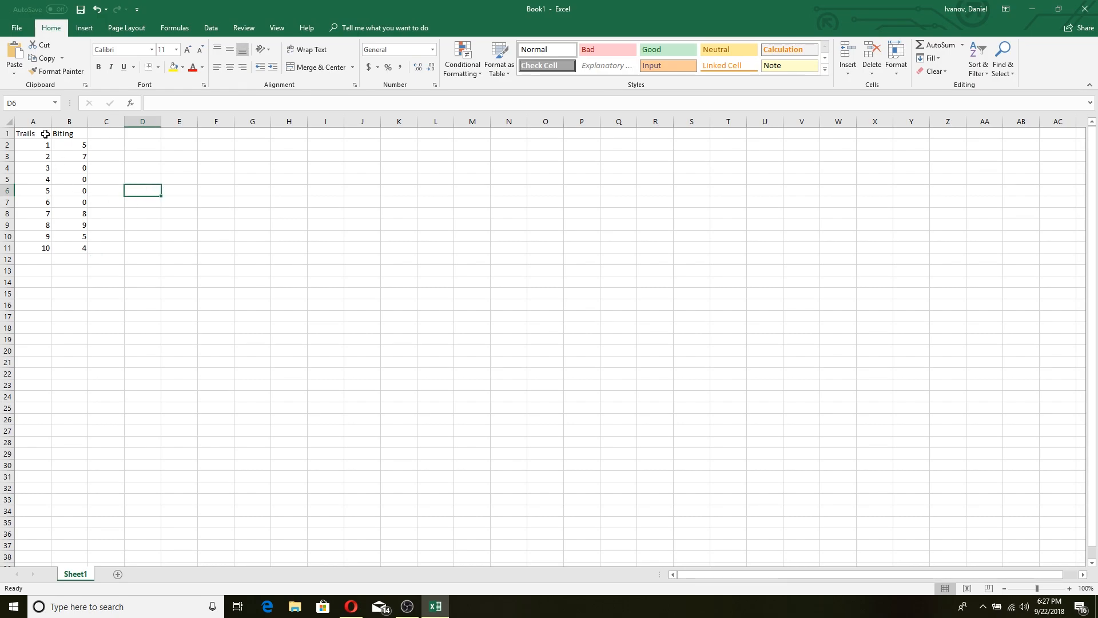
pyautogui.moveTo(41, 142); pyautogui.dragTo(43, 248)
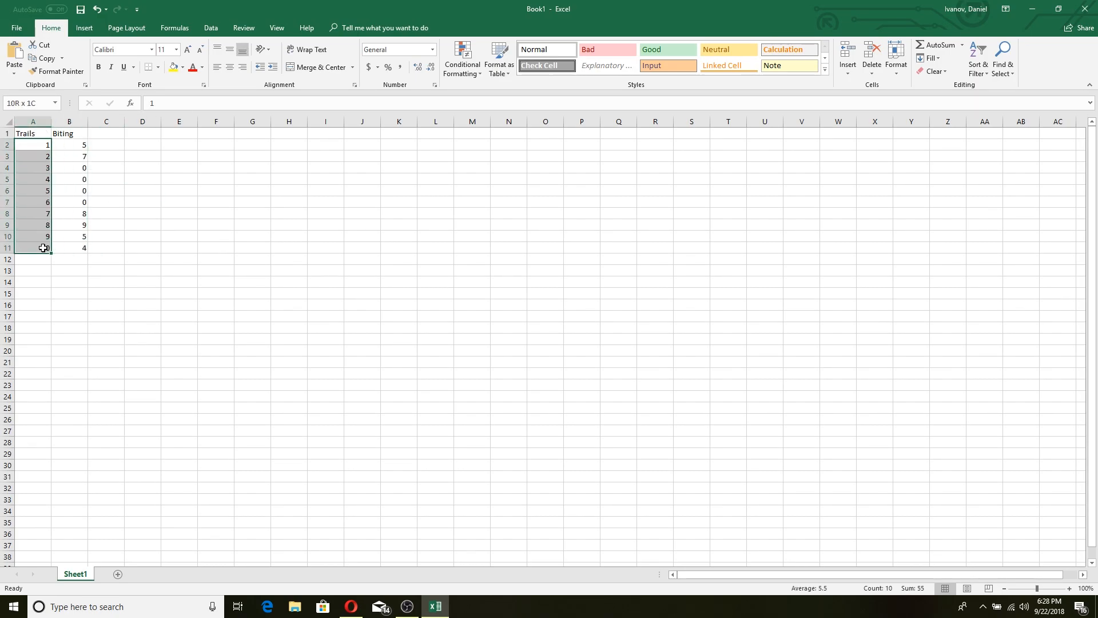
pyautogui.click(178, 231)
pyautogui.click(80, 213)
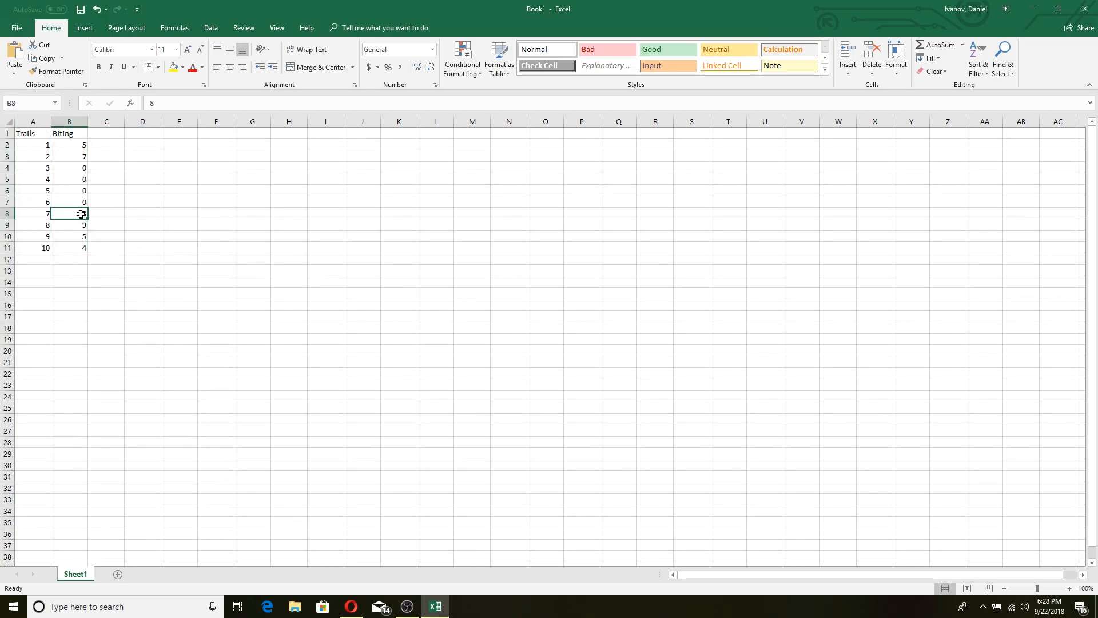
pyautogui.click(112, 156)
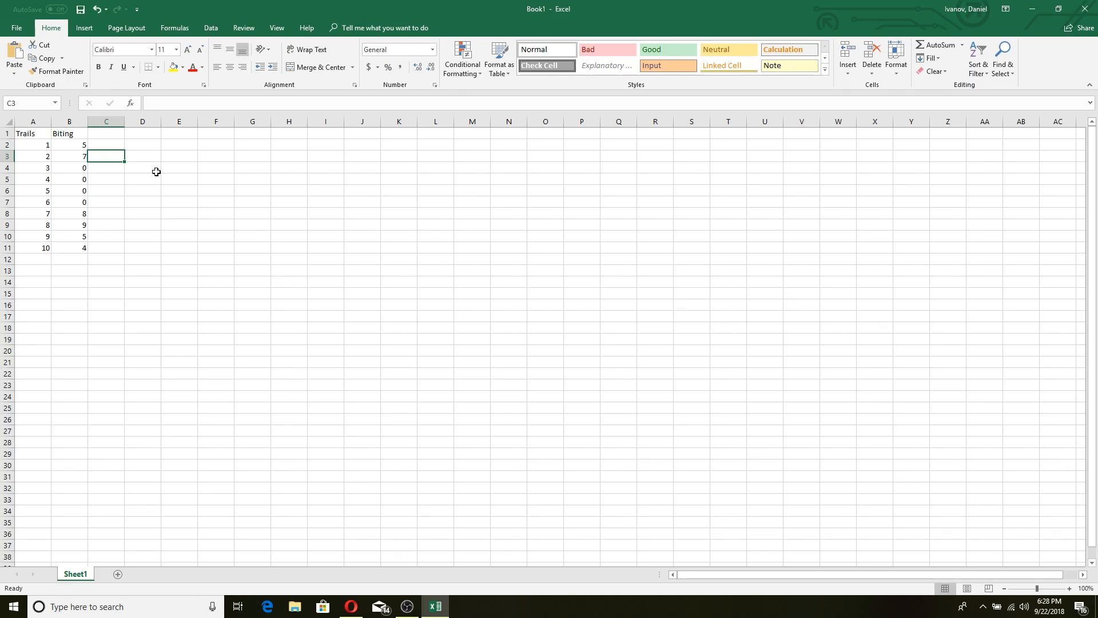
# Apply All Borders to the whole data table in A1:B11.
pyautogui.click(26, 134)
pyautogui.moveTo(26, 134); pyautogui.dragTo(78, 246)
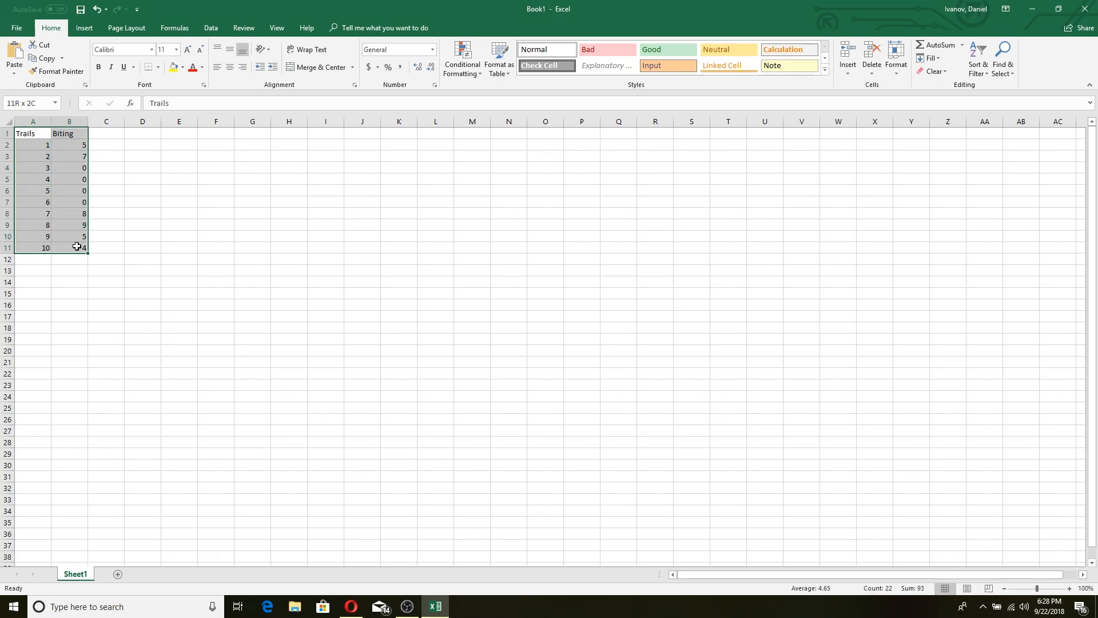
pyautogui.click(156, 69)
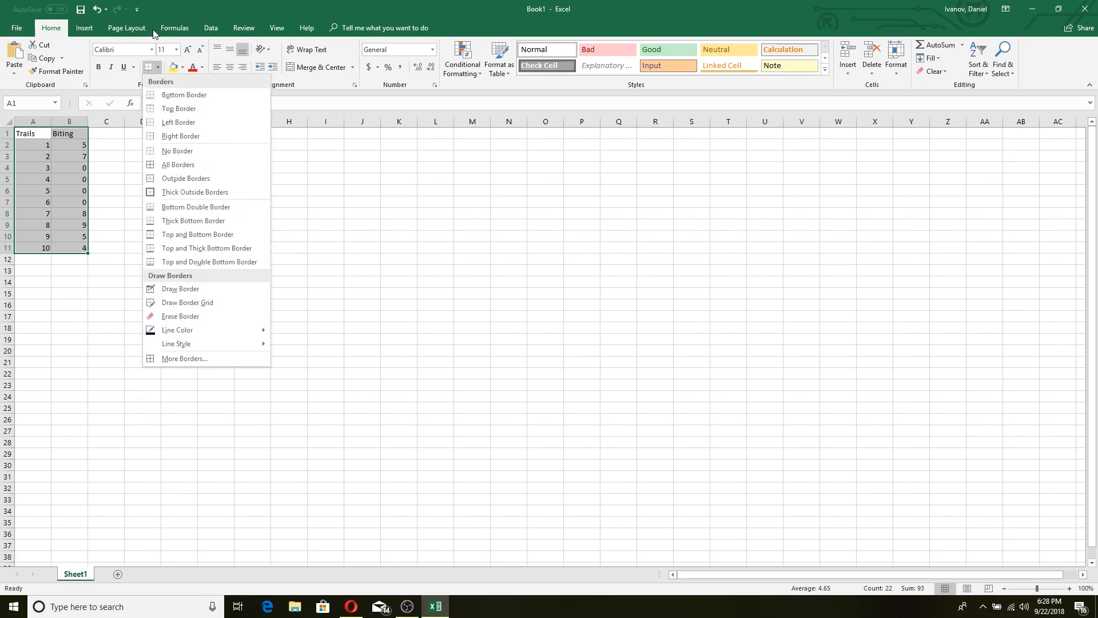
pyautogui.click(211, 165)
pyautogui.click(183, 166)
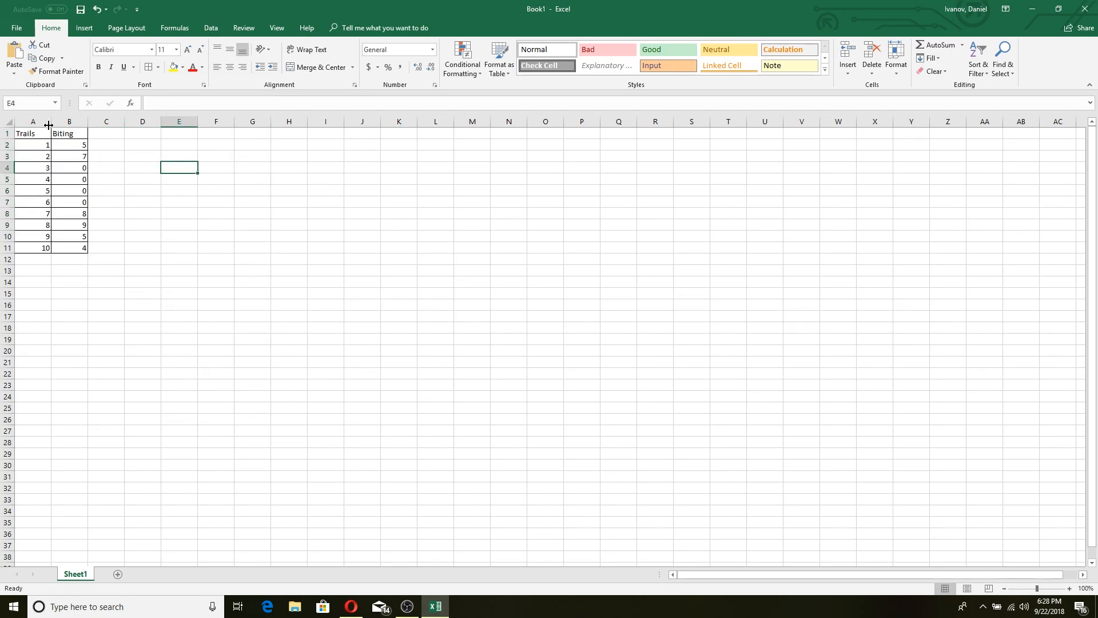
# Move the table down one row to A2:B12 and enter the title Baseline in cell A1.
pyautogui.moveTo(26, 133); pyautogui.dragTo(83, 261)
pyautogui.doubleClick(42, 134)
pyautogui.write('Baseline')
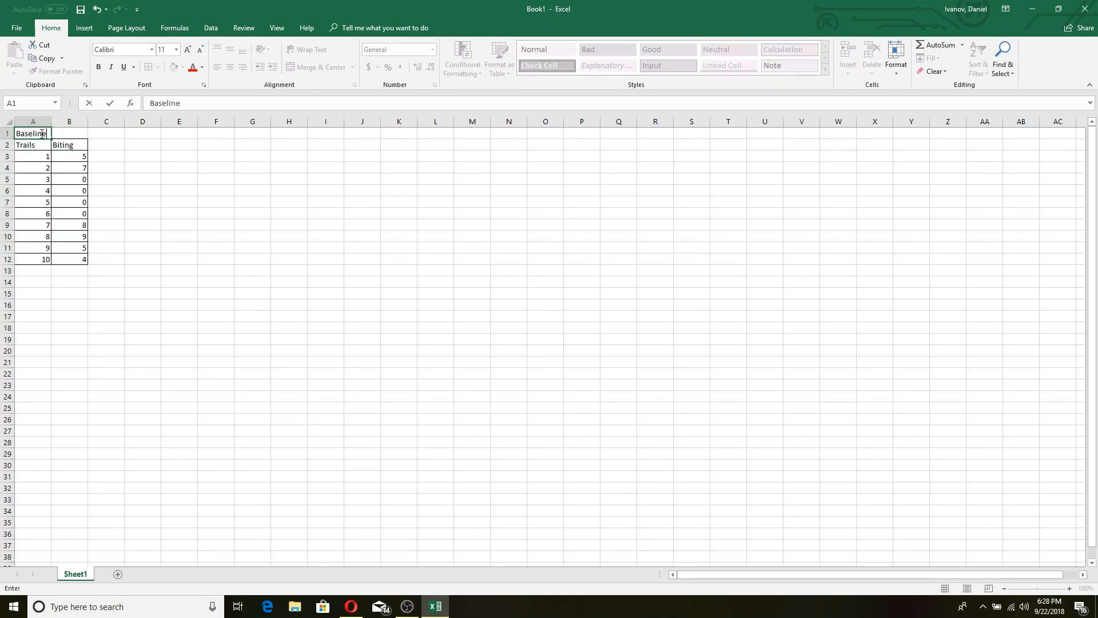
pyautogui.moveTo(213, 189); pyautogui.dragTo(216, 179)
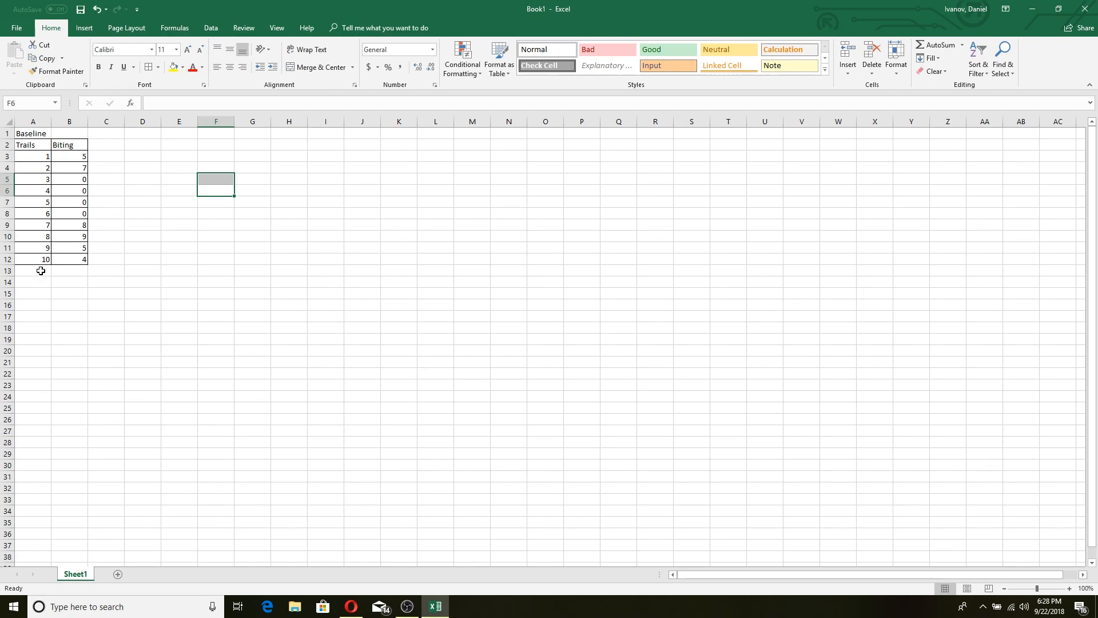
# Enter the label Phase 2 in cell A13 and make the table in A2:B12 bold.
pyautogui.click(22, 271)
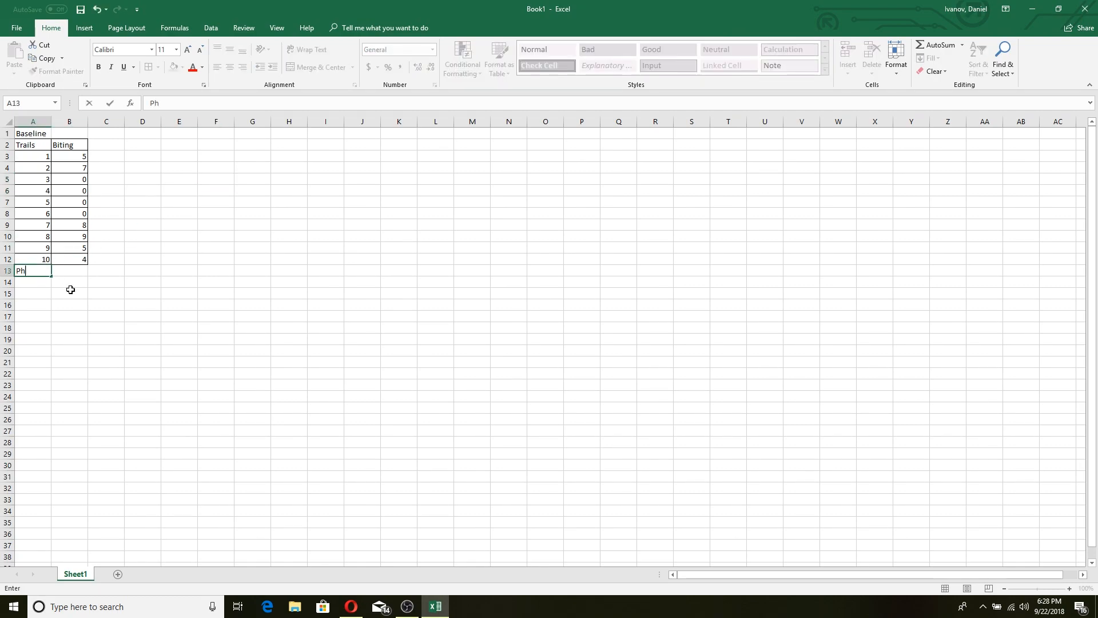
pyautogui.click(227, 317)
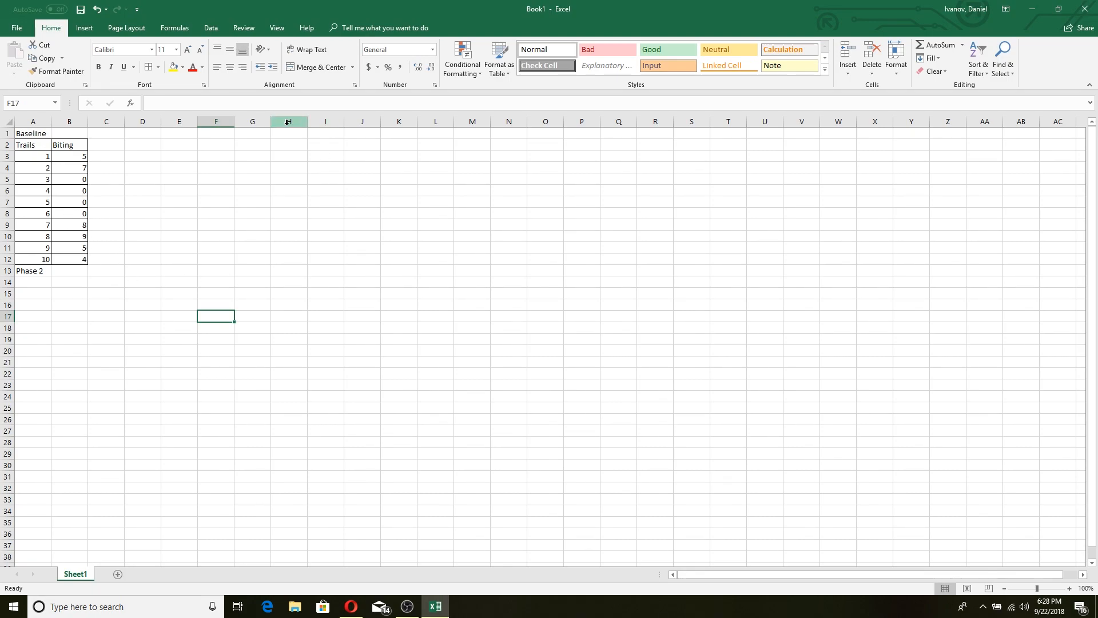
pyautogui.moveTo(19, 144); pyautogui.dragTo(64, 257)
pyautogui.click(98, 68)
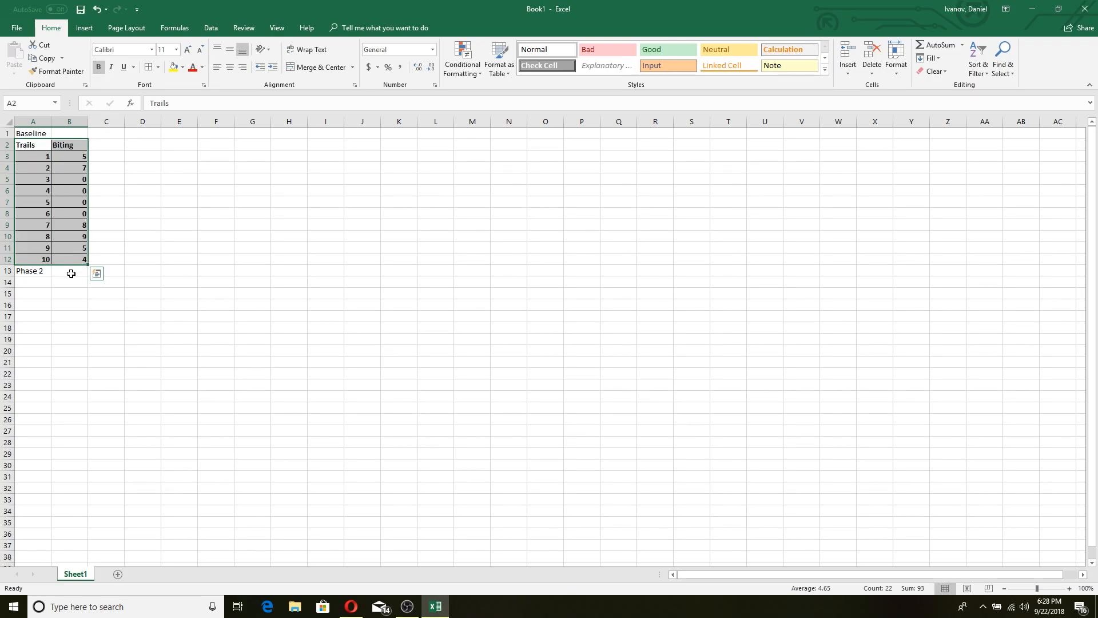
# Delete the Phase 2 label from the cell below the table.
pyautogui.click(34, 272)
pyautogui.press('Delete')
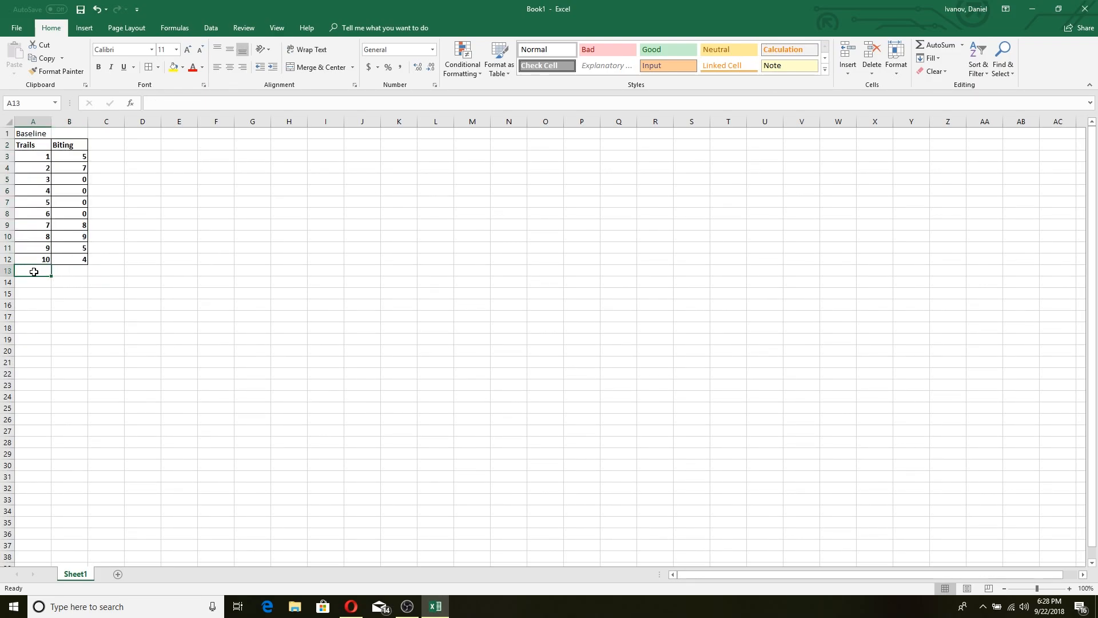
pyautogui.click(166, 252)
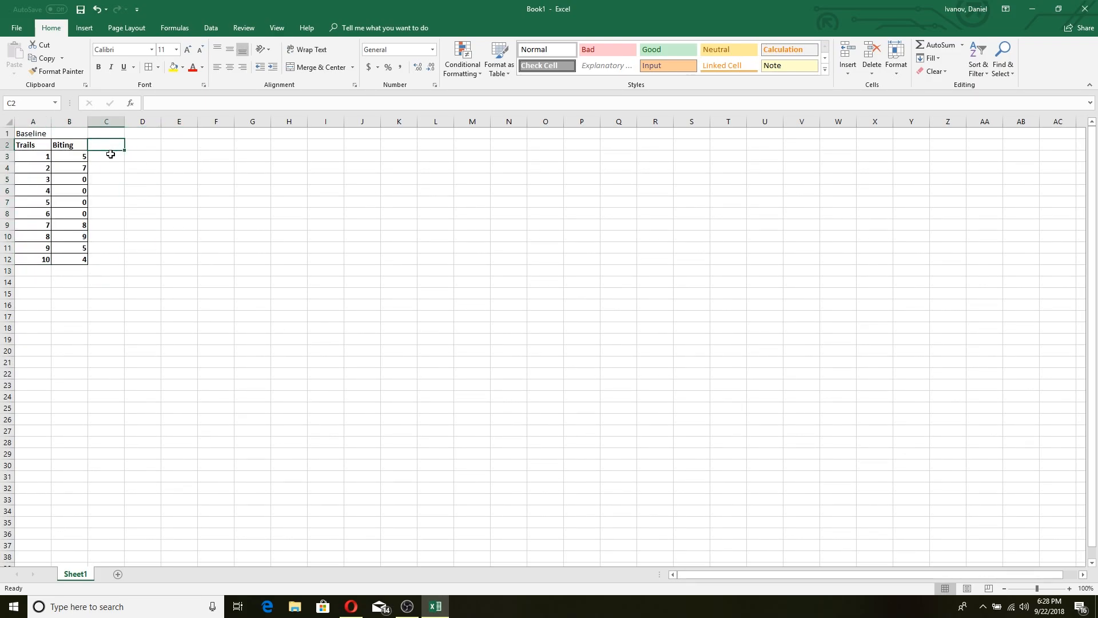
# Apply the Good cell style to the headings in A2:B2 and the Input style to the data in A3:B12.
pyautogui.moveTo(32, 145); pyautogui.dragTo(66, 260)
pyautogui.click(651, 51)
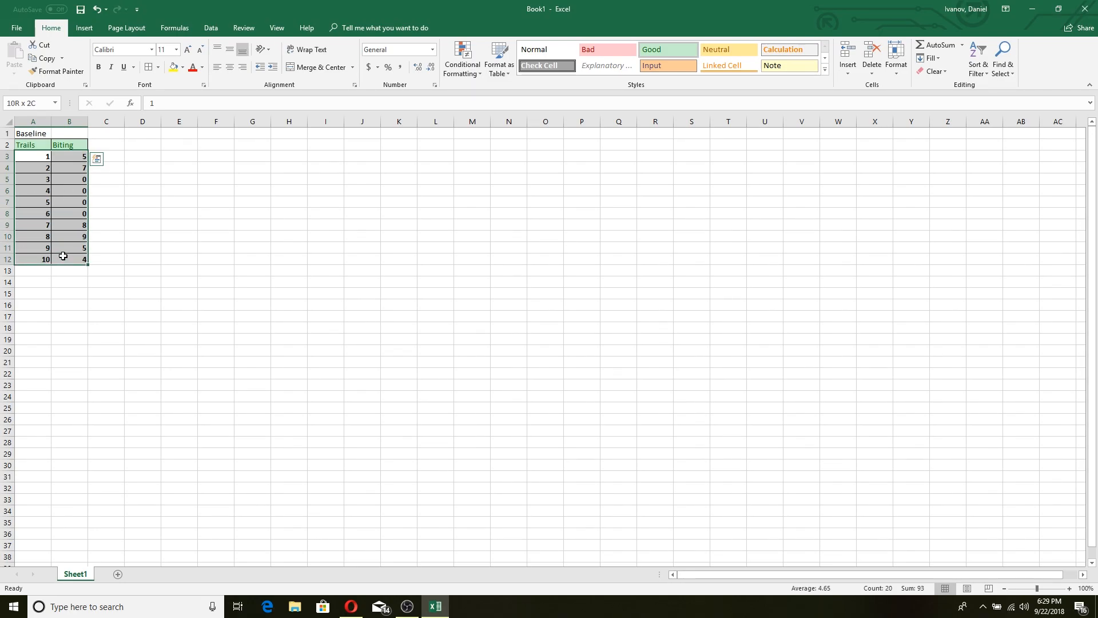
pyautogui.click(656, 66)
pyautogui.click(255, 195)
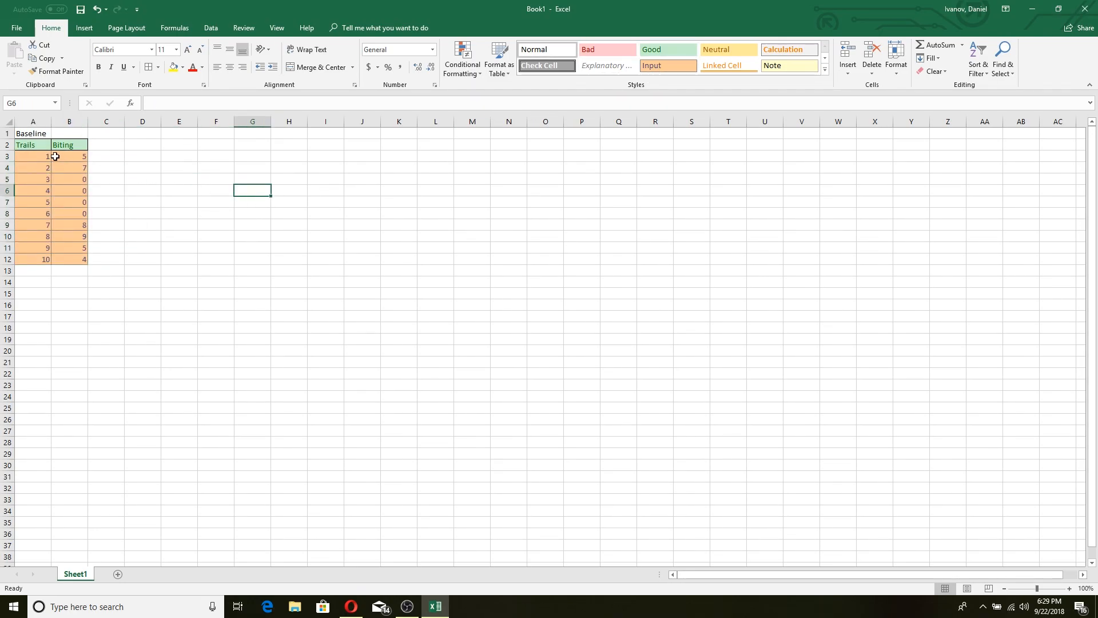
# Insert a Line with Markers chart of the Trails and Biting data in A2:B12, with both columns plotted as lines.
pyautogui.moveTo(38, 145); pyautogui.dragTo(65, 260)
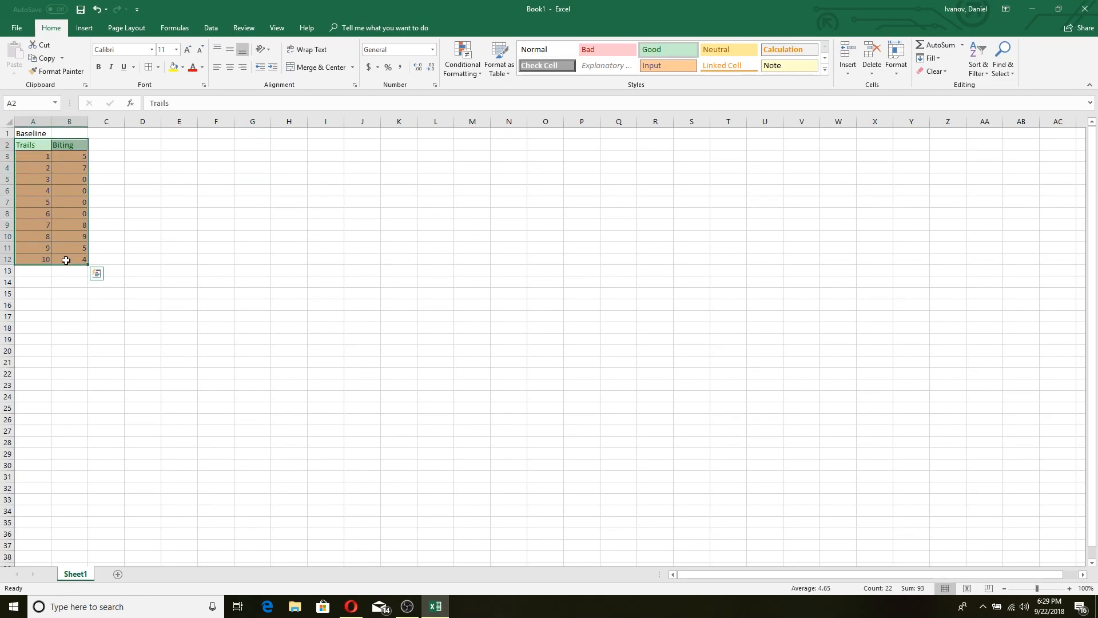
pyautogui.click(97, 274)
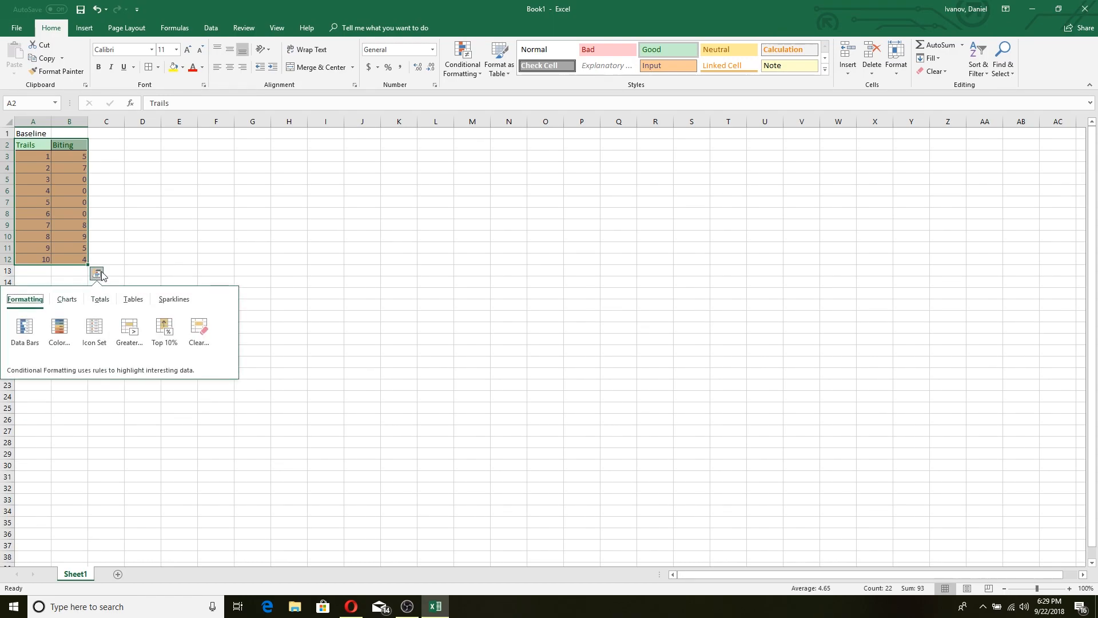
pyautogui.click(67, 300)
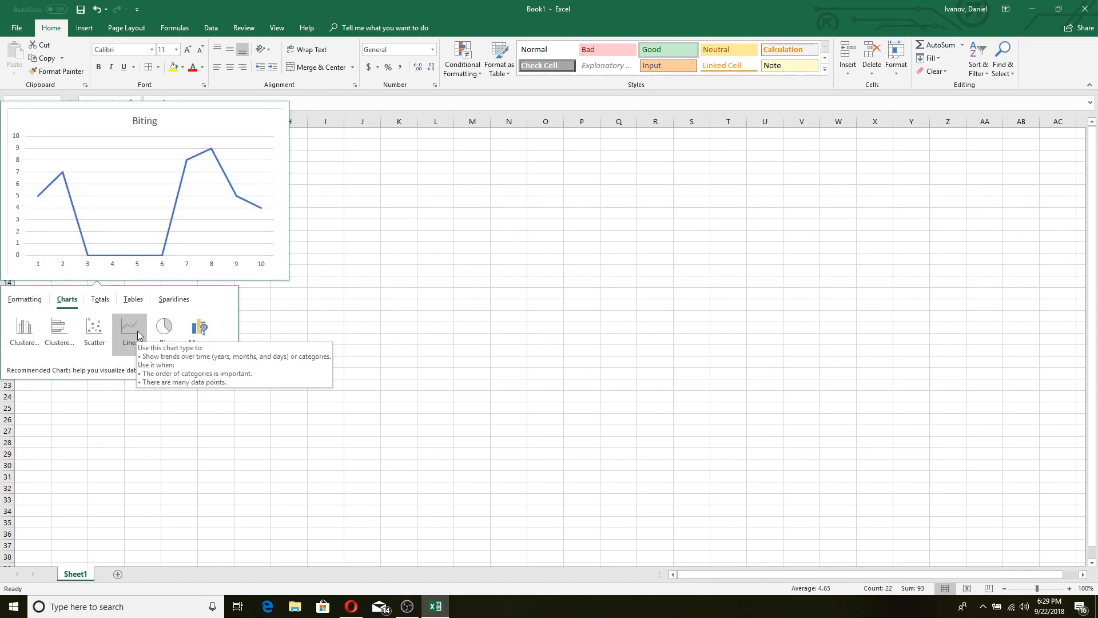
pyautogui.click(200, 332)
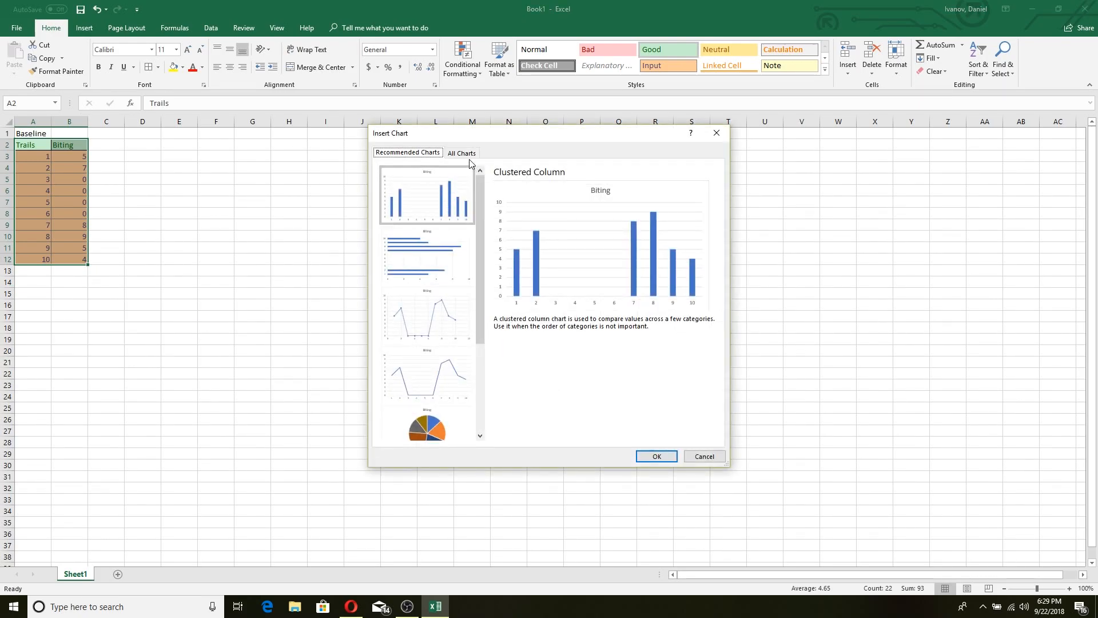
pyautogui.click(464, 153)
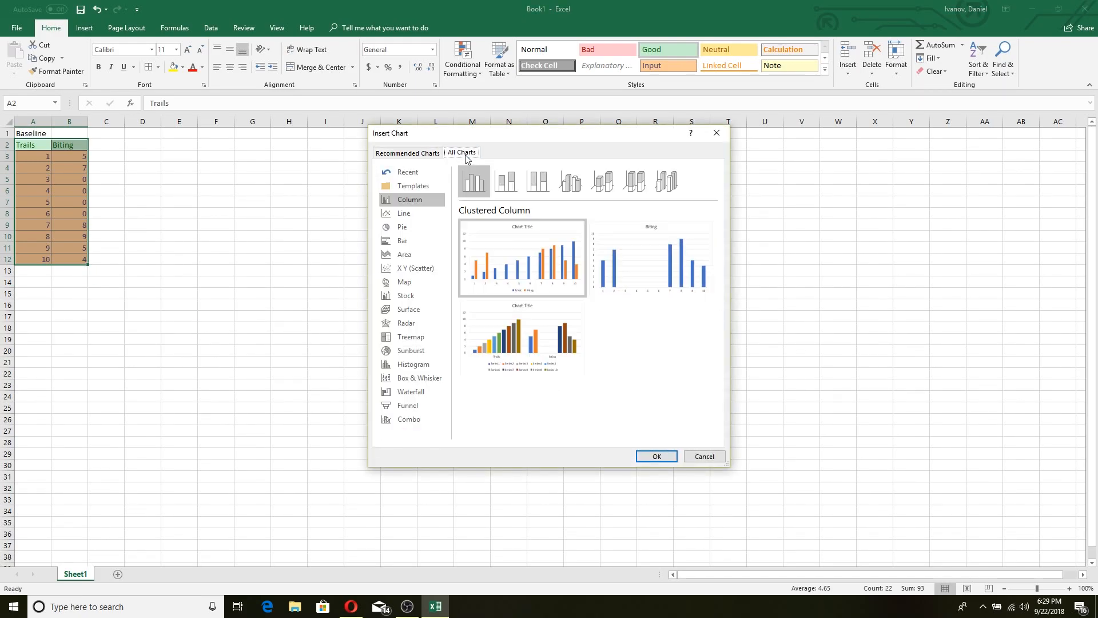
pyautogui.click(401, 219)
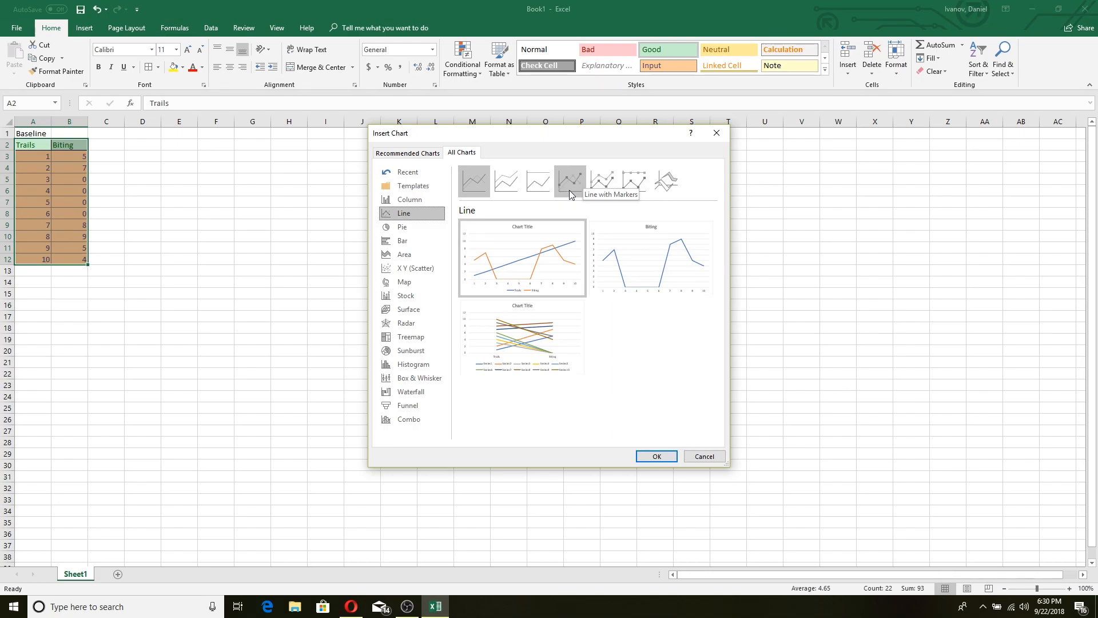
pyautogui.click(572, 184)
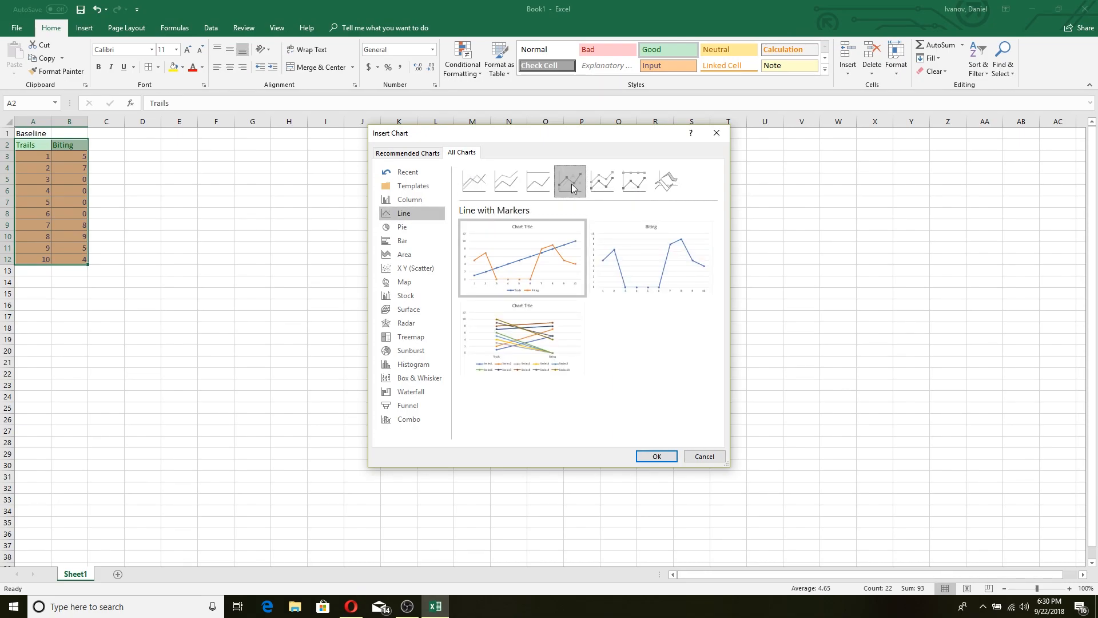
pyautogui.moveTo(679, 259)
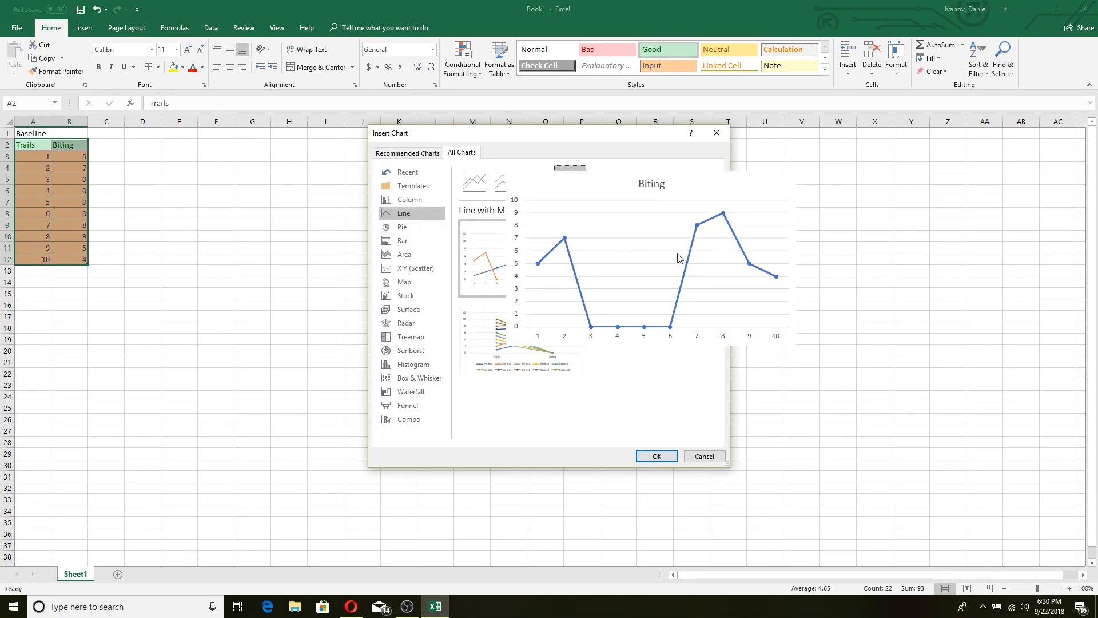
pyautogui.moveTo(553, 257)
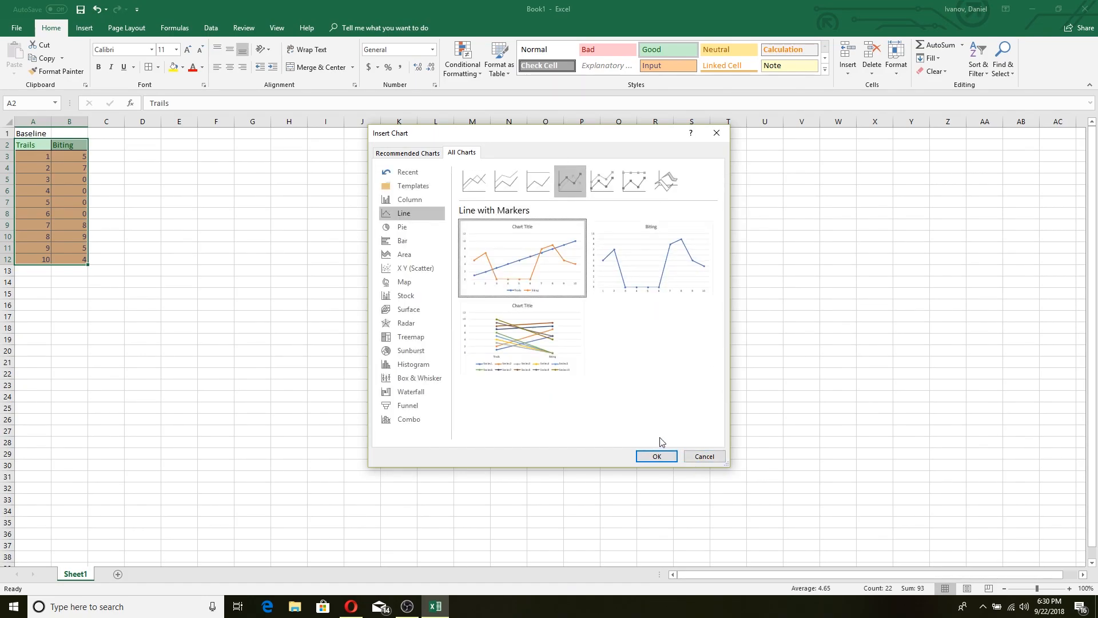
pyautogui.click(658, 455)
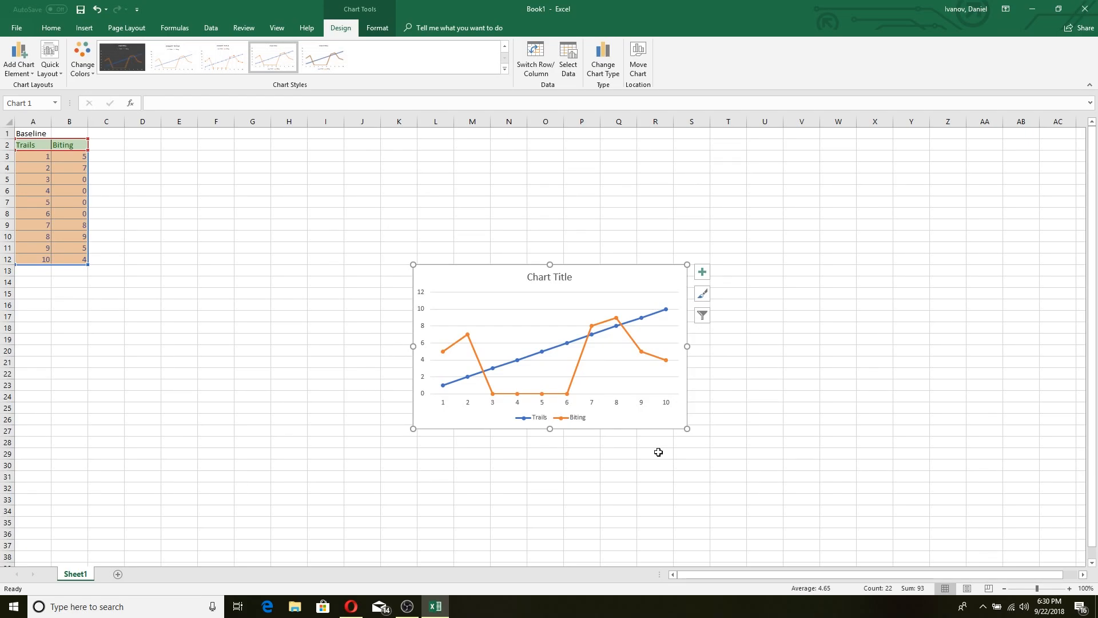
# Remove the chart's legend and enlarge the chart so that it spans about columns G to R and rows 3 to 26.
pyautogui.click(703, 271)
pyautogui.click(754, 365)
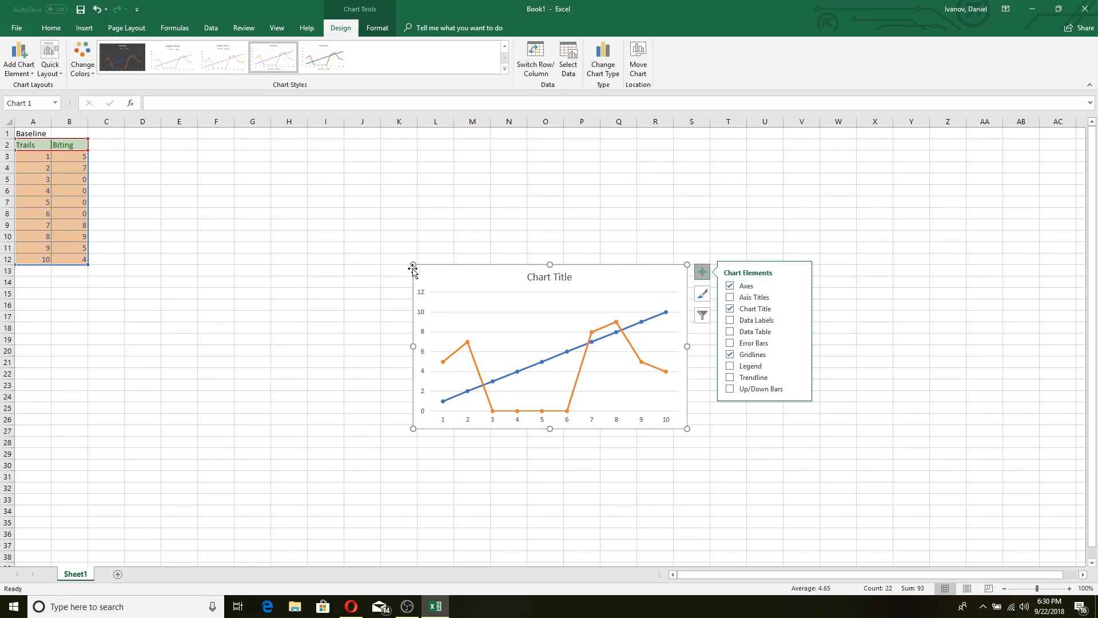
pyautogui.moveTo(413, 265); pyautogui.dragTo(234, 161)
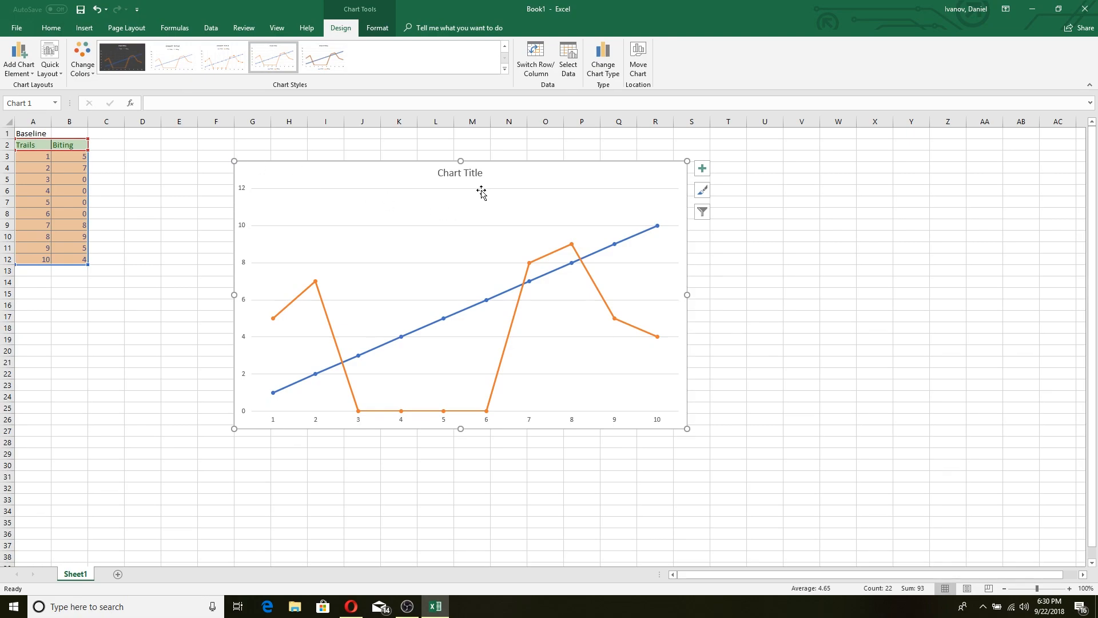
pyautogui.rightClick(519, 182)
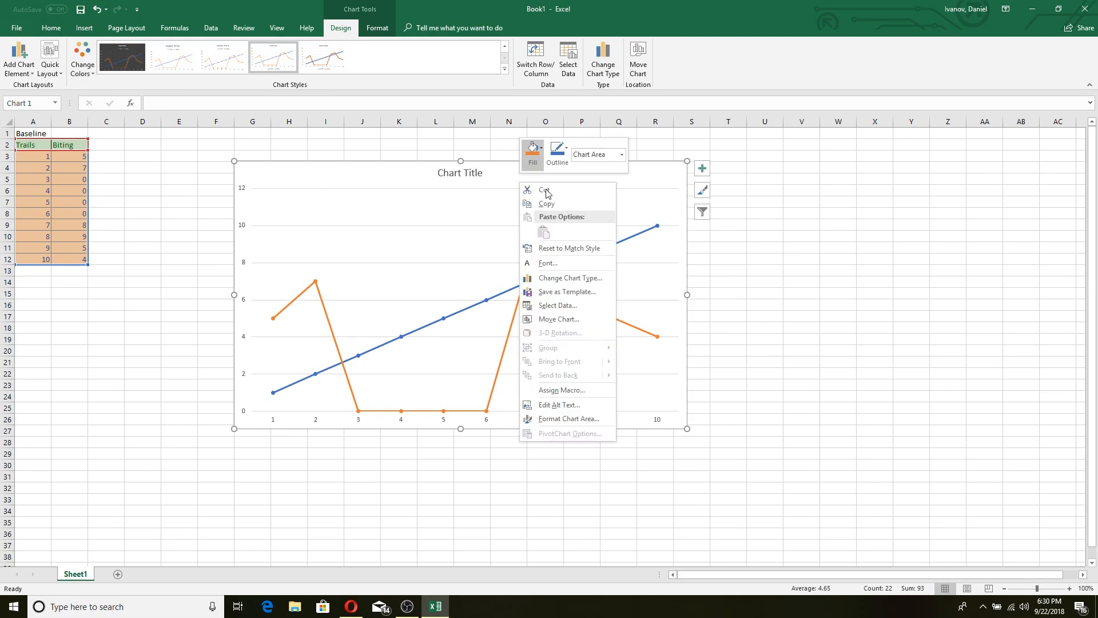
pyautogui.rightClick(462, 250)
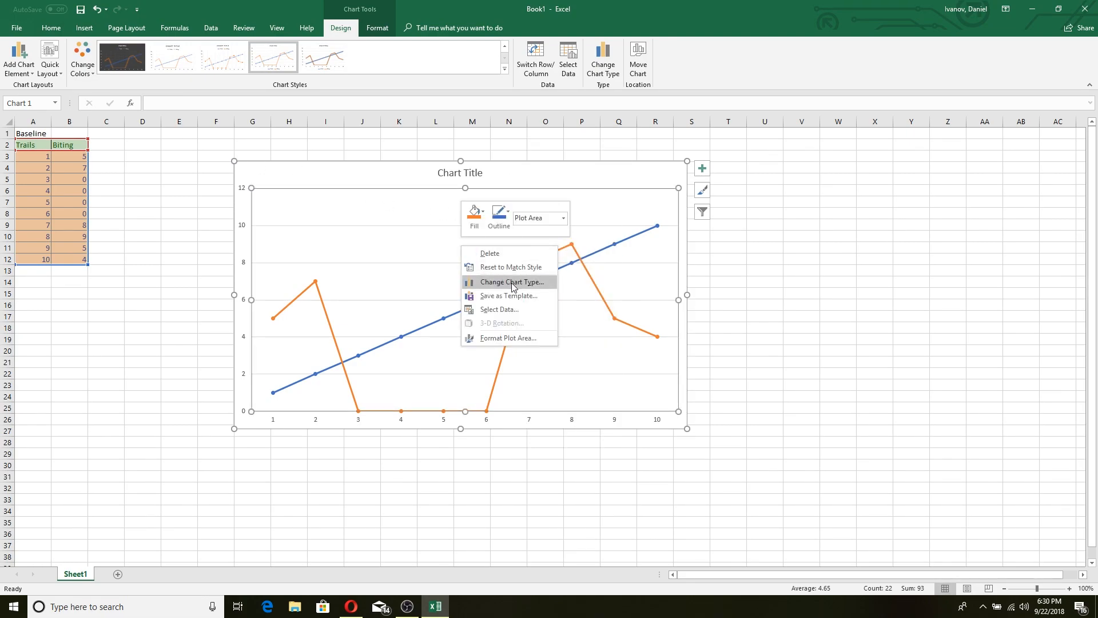
pyautogui.click(521, 310)
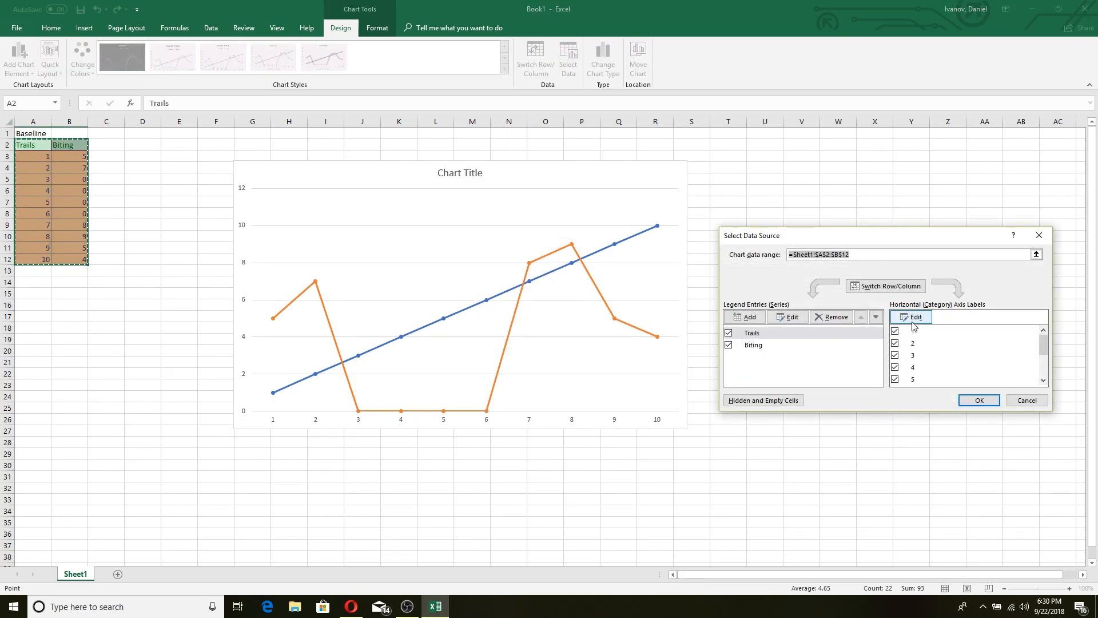
pyautogui.click(729, 345)
pyautogui.click(884, 286)
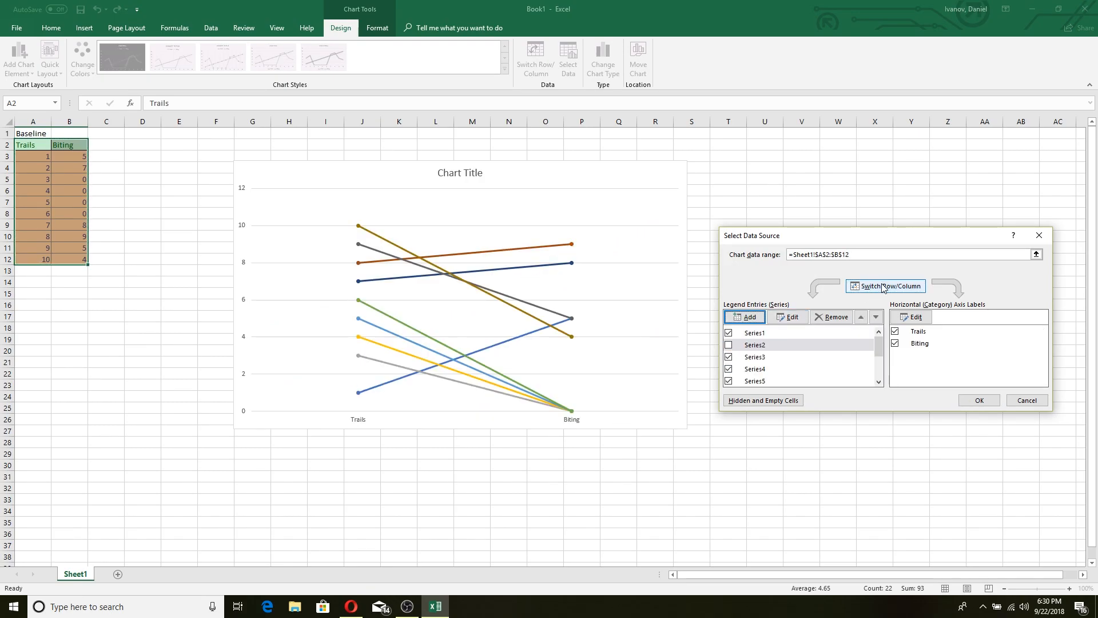
pyautogui.click(739, 332)
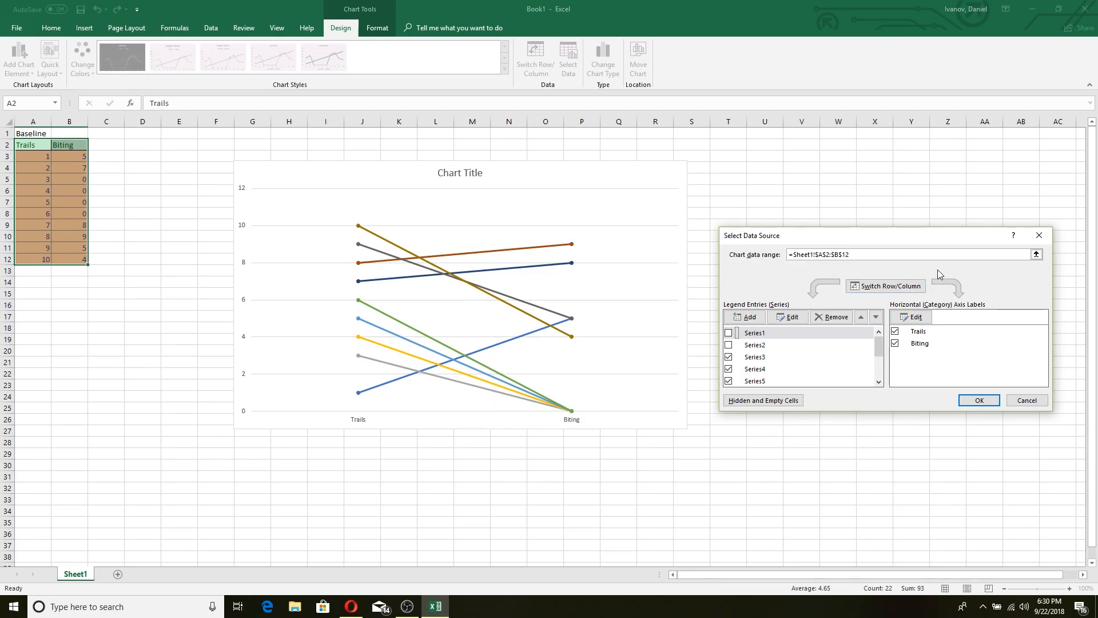
pyautogui.click(1024, 401)
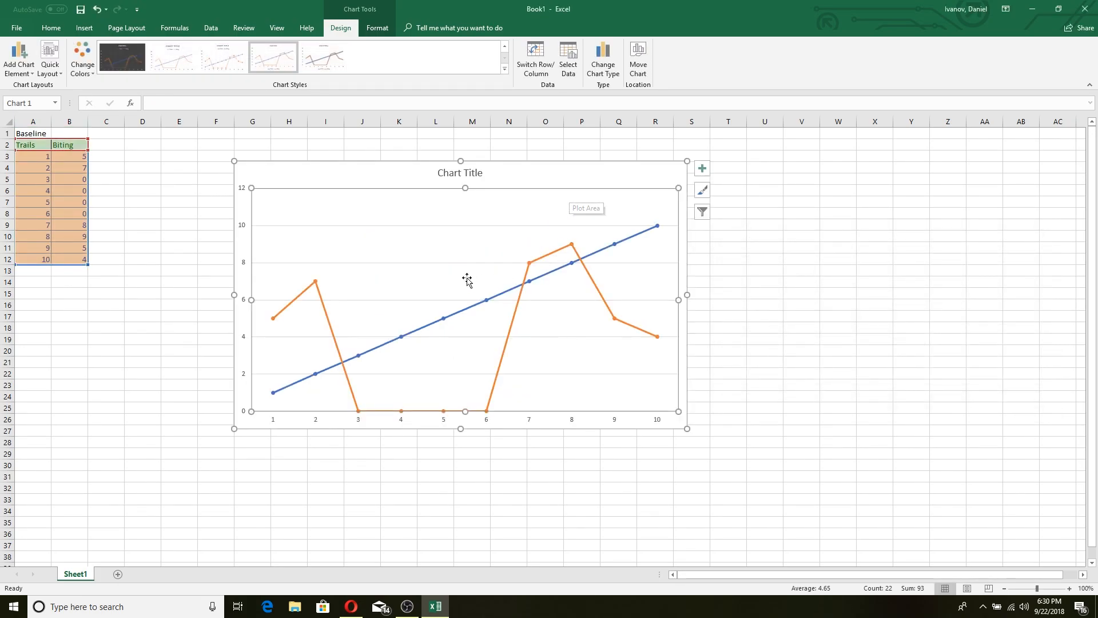
# Open the chart's data source settings and select the Trails series.
pyautogui.rightClick(411, 257)
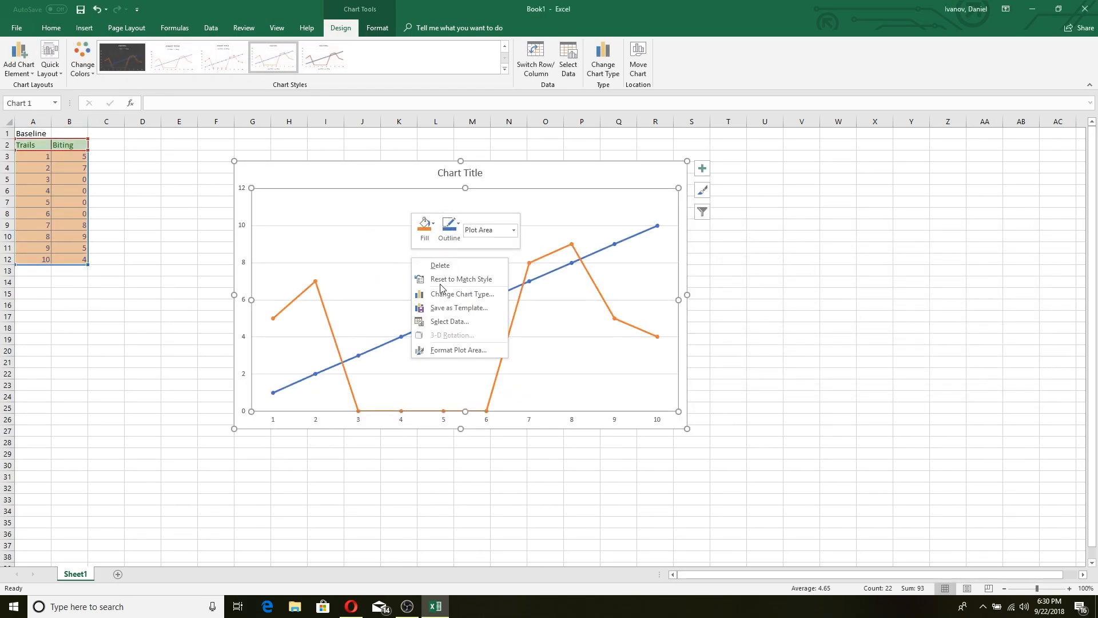
pyautogui.click(483, 321)
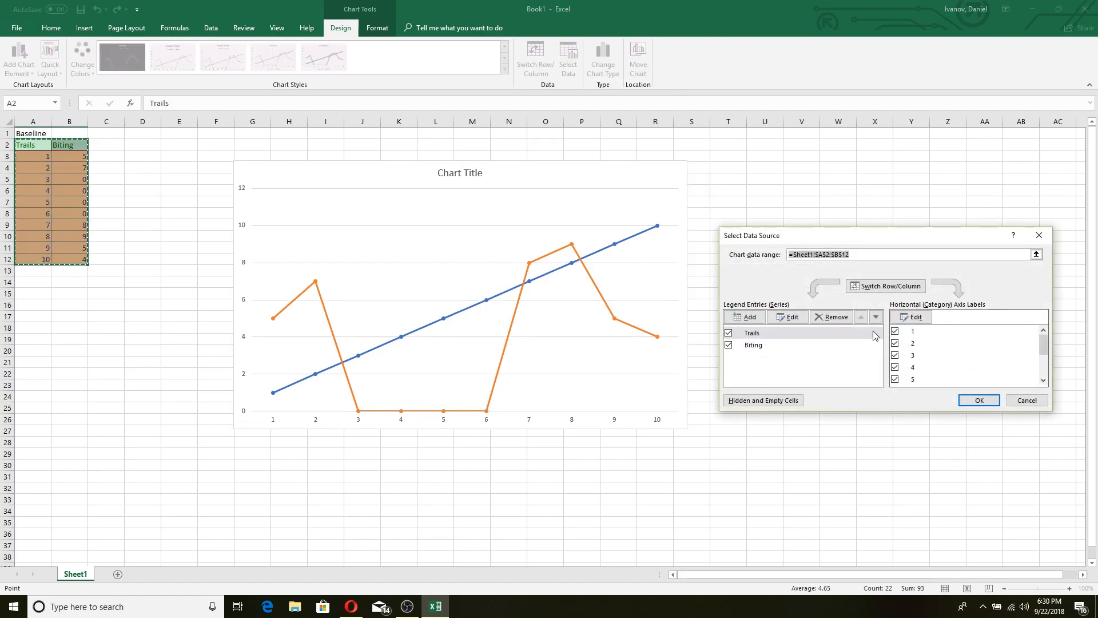
pyautogui.click(751, 335)
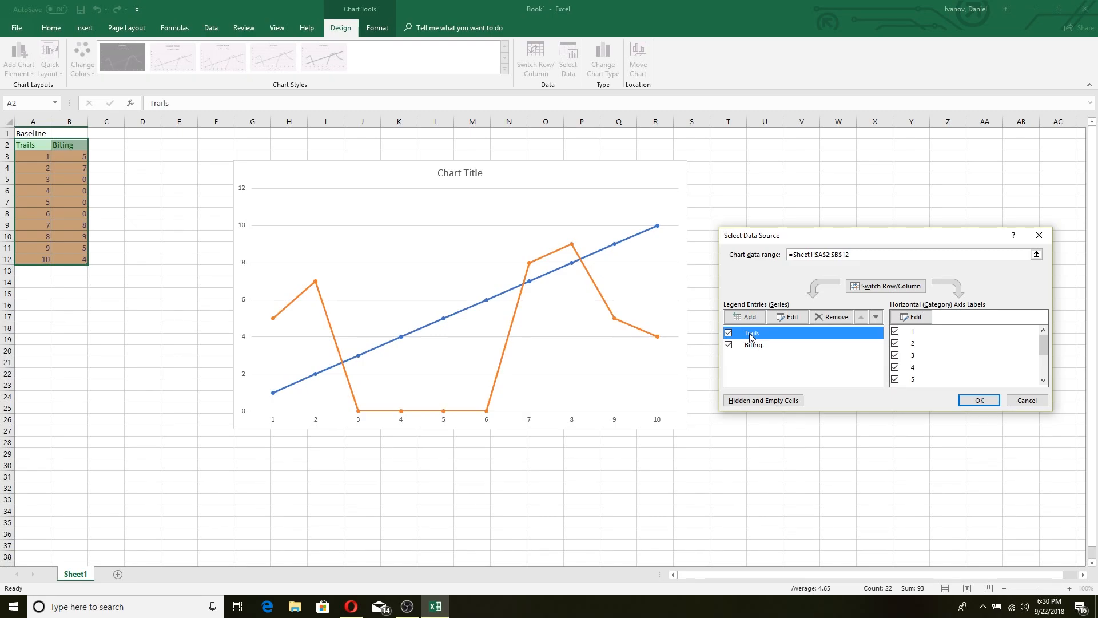
pyautogui.click(729, 333)
pyautogui.click(730, 345)
pyautogui.click(729, 333)
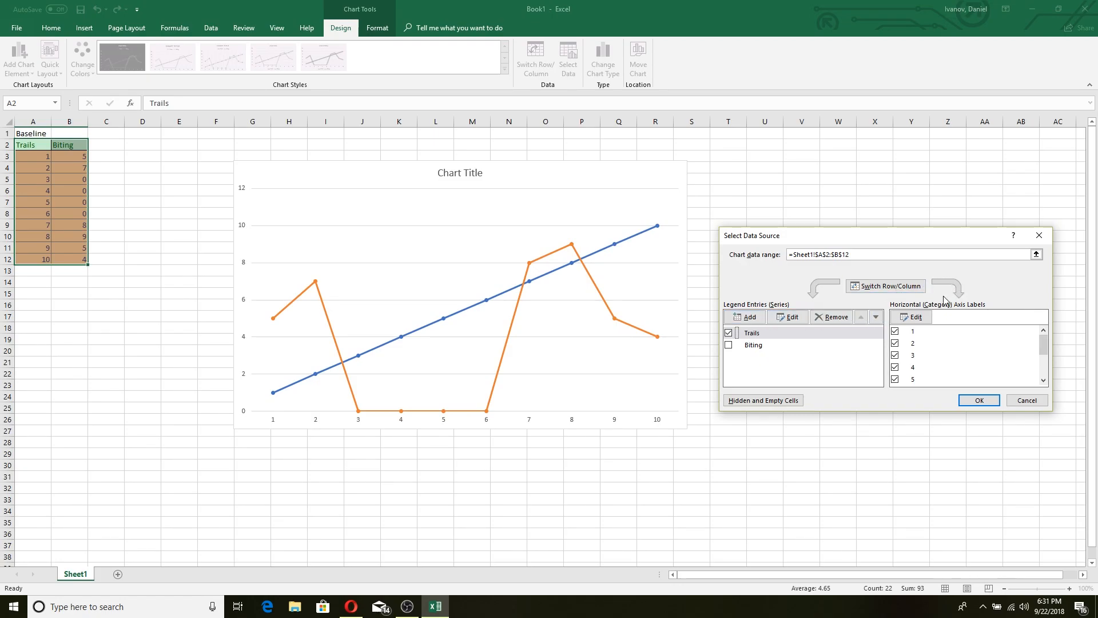
pyautogui.click(919, 286)
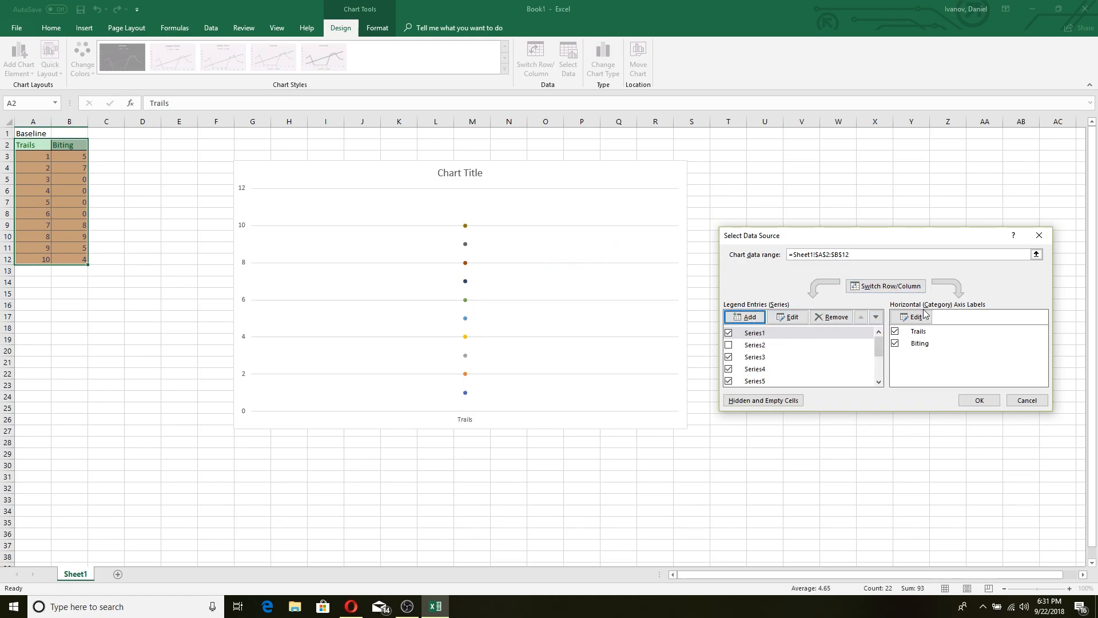
pyautogui.click(917, 286)
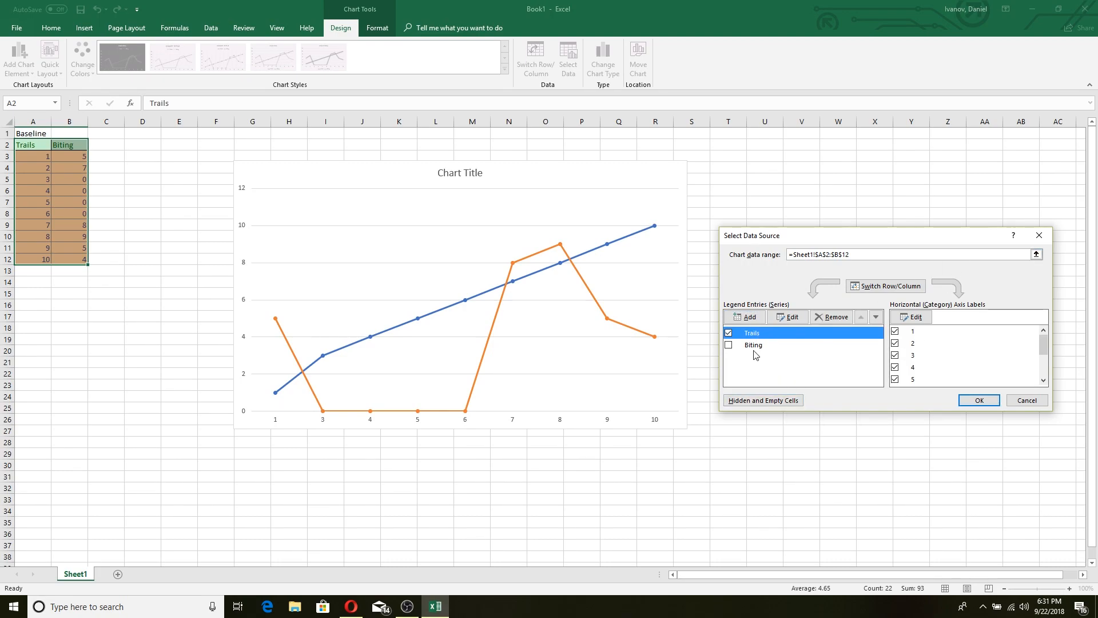
# Include the Biting series in the chart and exclude the Trails series.
pyautogui.click(729, 345)
pyautogui.click(728, 332)
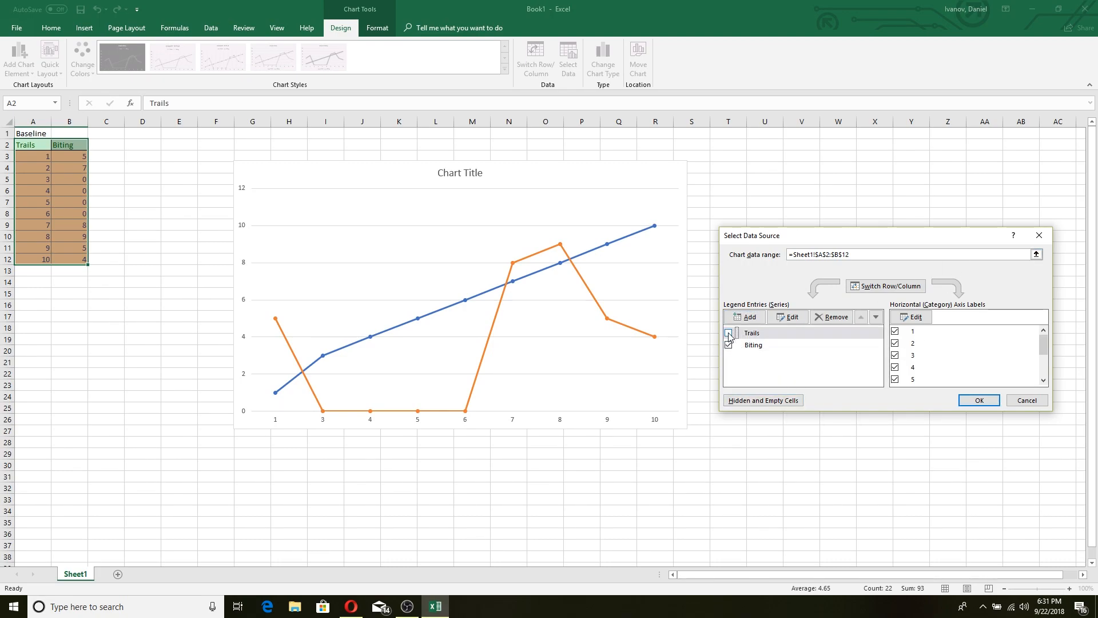
pyautogui.click(913, 317)
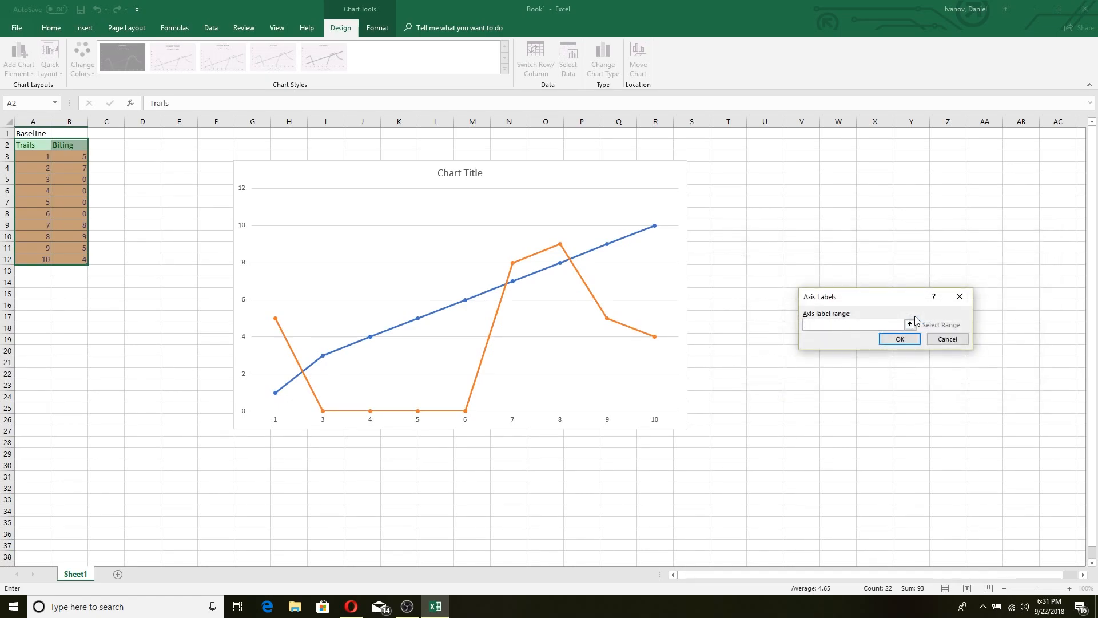
pyautogui.click(29, 145)
pyautogui.moveTo(29, 145); pyautogui.dragTo(29, 260)
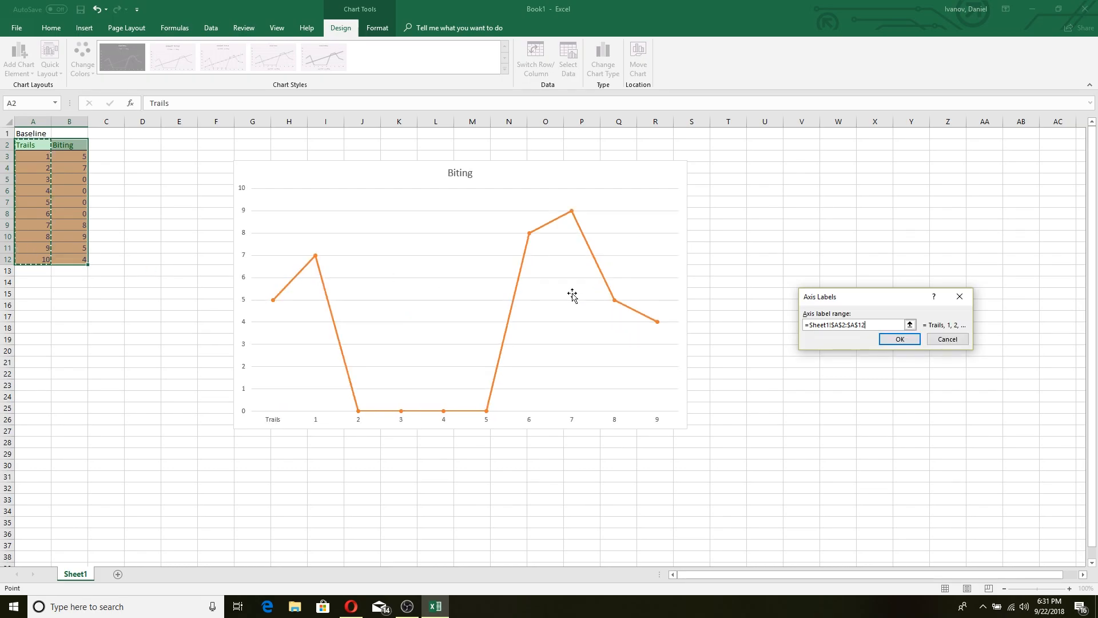
pyautogui.click(941, 341)
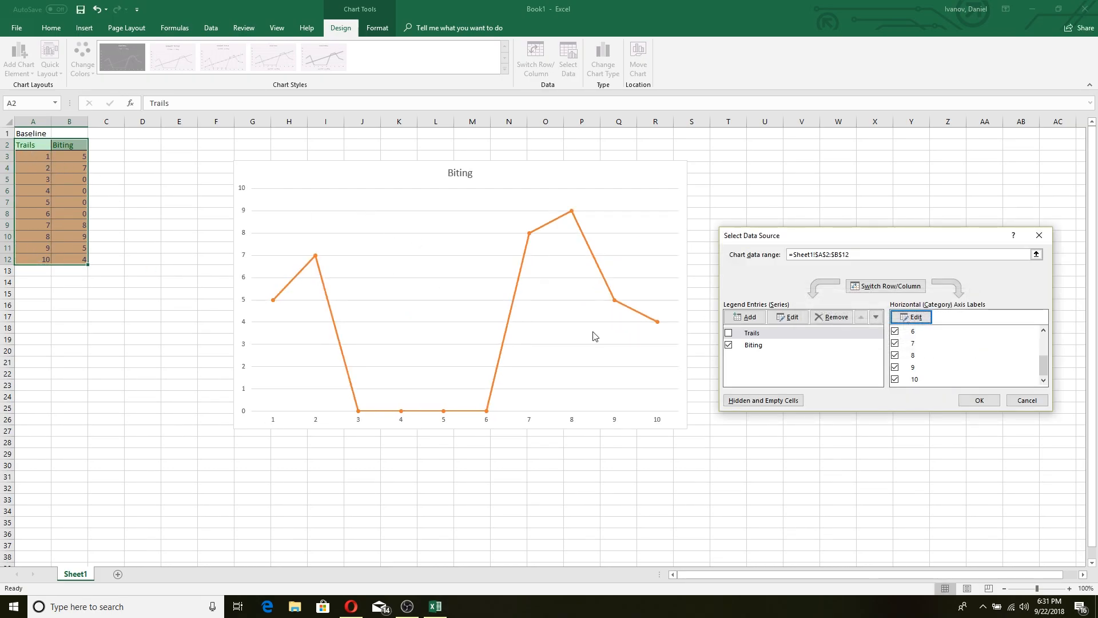
# Set the chart's horizontal axis labels to the trial numbers in A3:A12.
pyautogui.click(915, 317)
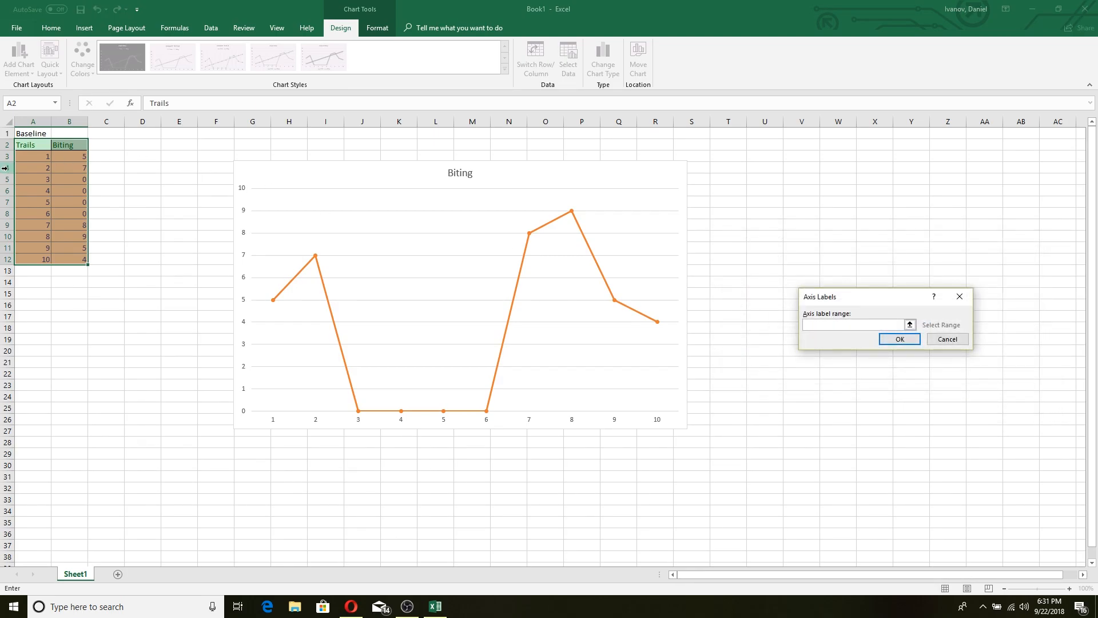
pyautogui.moveTo(31, 155); pyautogui.dragTo(31, 259)
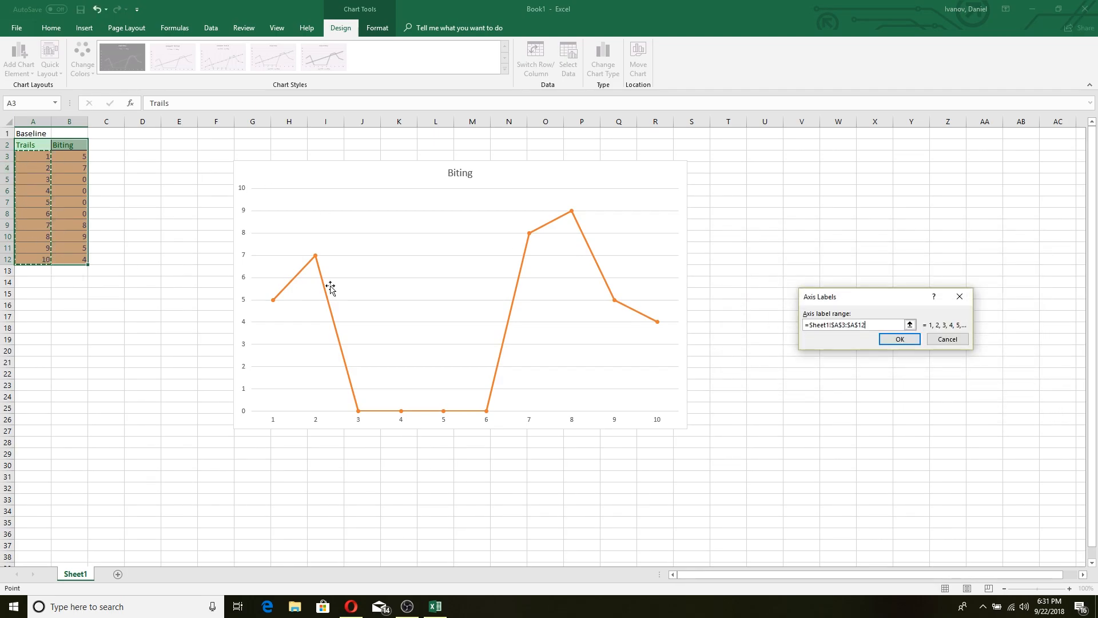
pyautogui.click(898, 342)
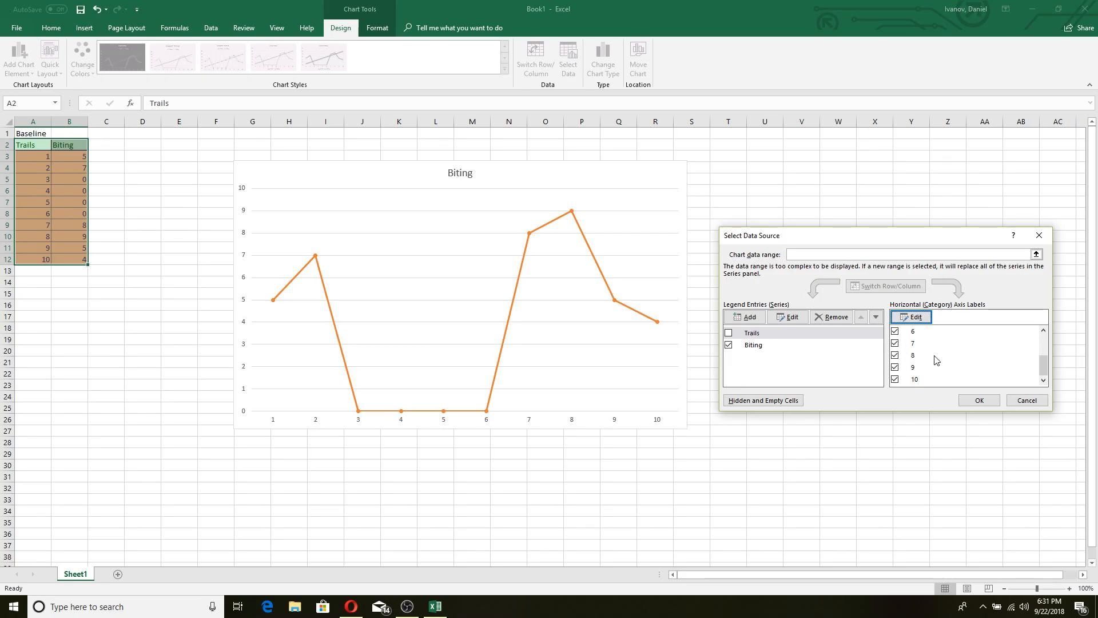
# Remove the Trails series from the chart's data source, keep only the Biting series, and apply the change.
pyautogui.scroll(2, 925, 359)
pyautogui.click(729, 345)
pyautogui.click(728, 333)
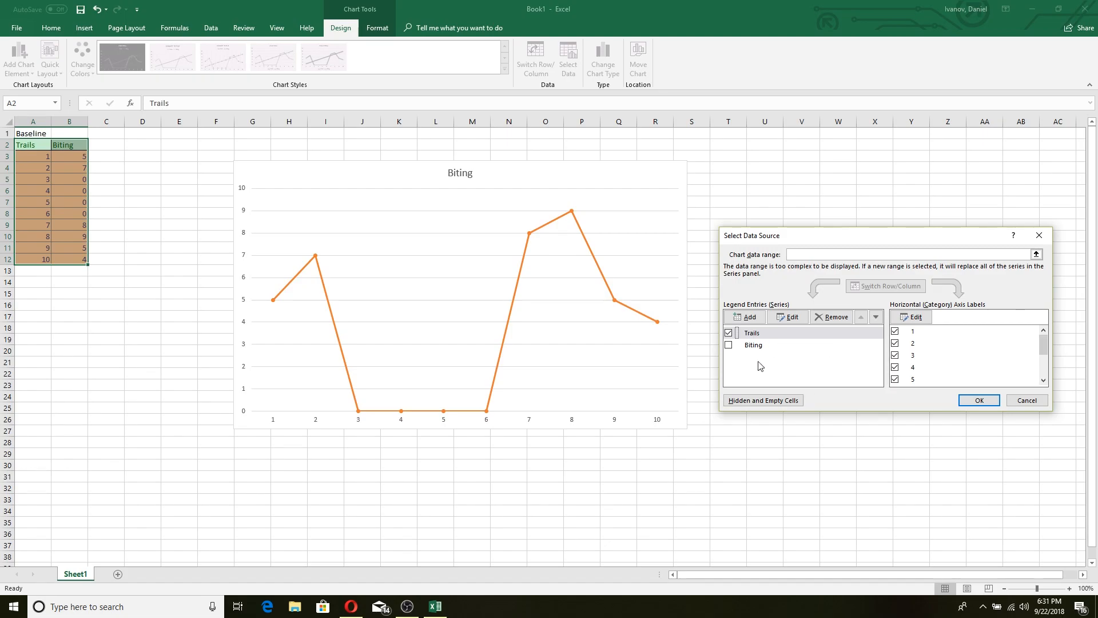
pyautogui.click(831, 318)
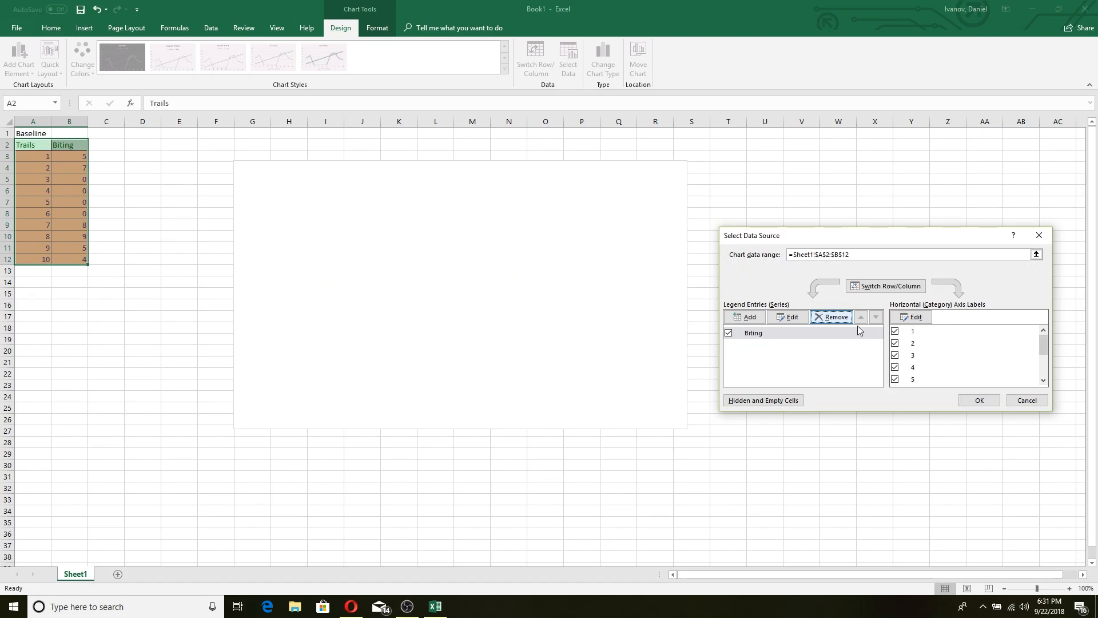
pyautogui.click(979, 401)
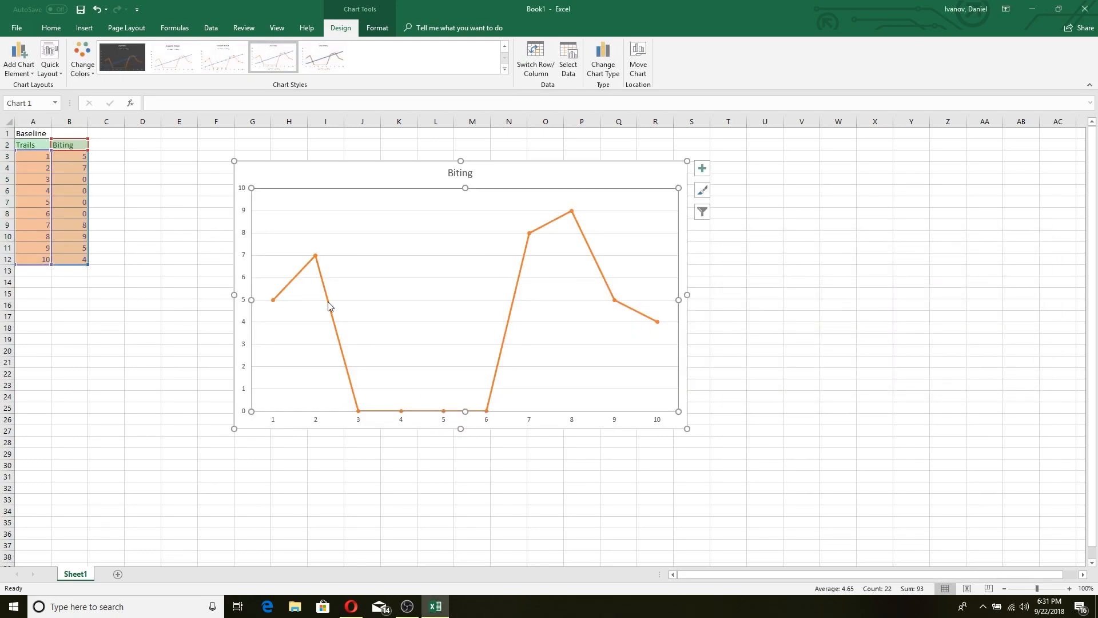
# Change the chart title to Baseline.
pyautogui.click(572, 212)
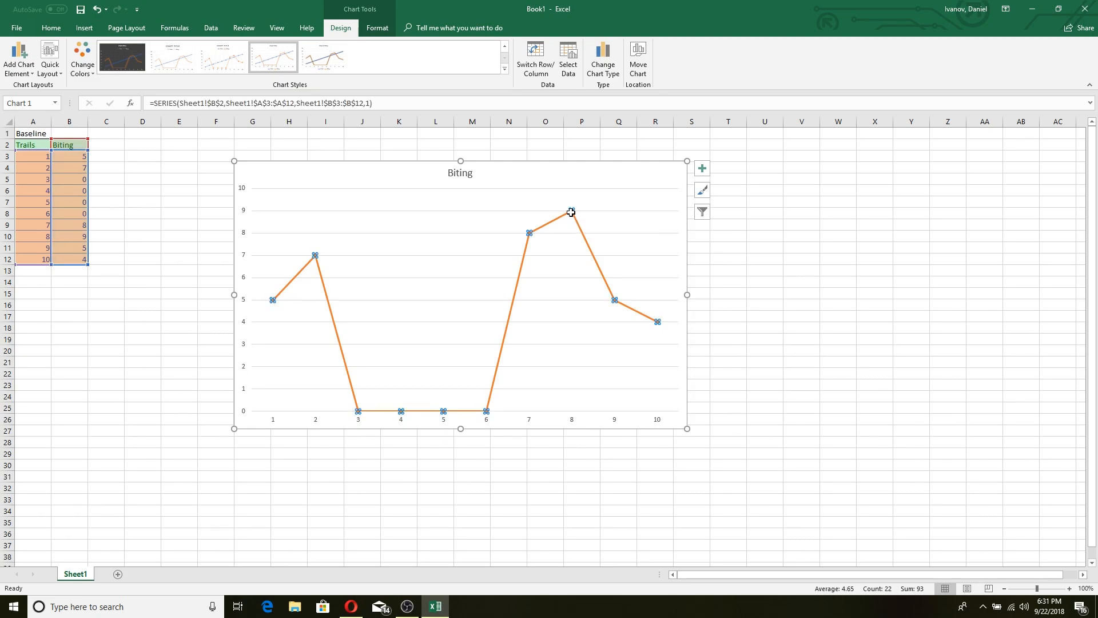
pyautogui.click(466, 174)
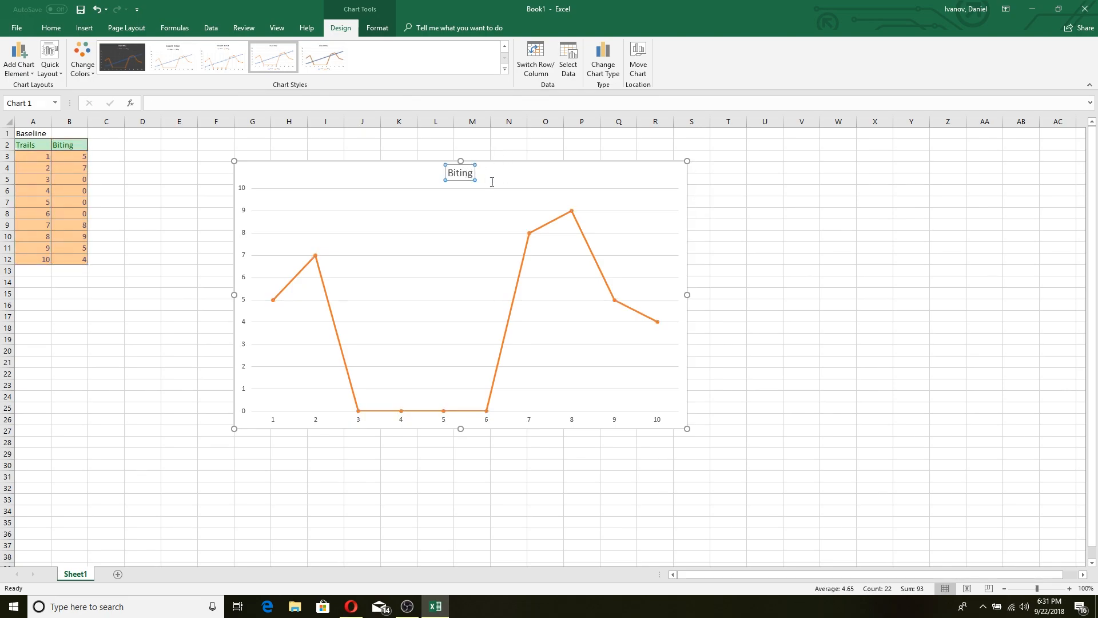
pyautogui.doubleClick(448, 176)
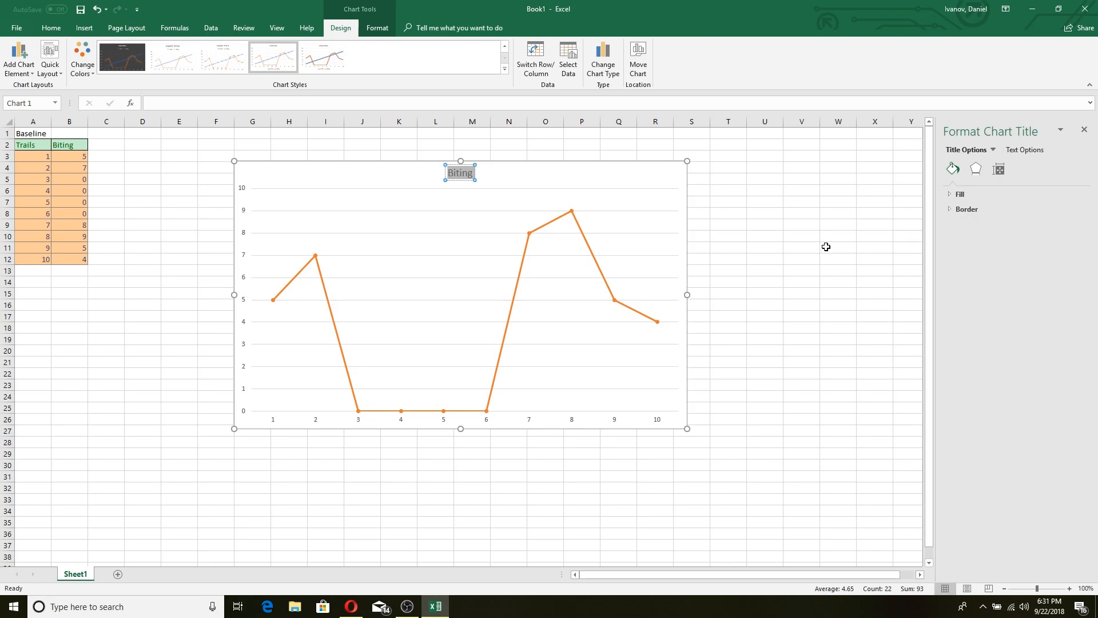
pyautogui.write('Baseline')
pyautogui.click(684, 285)
pyautogui.click(775, 235)
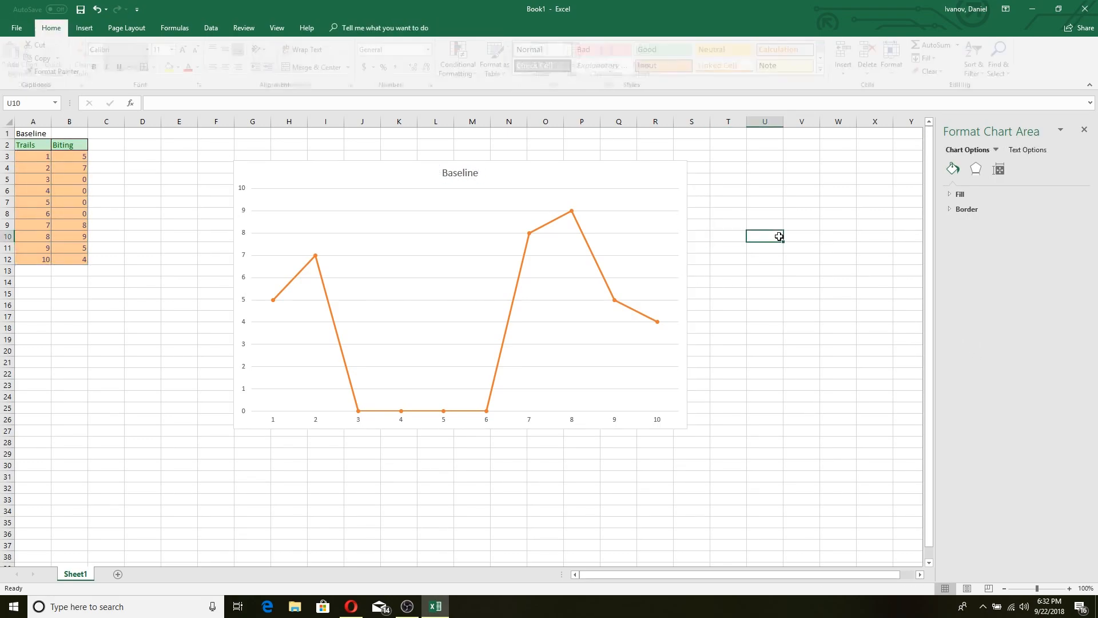
# Remove the gridlines from the Baseline chart.
pyautogui.click(396, 216)
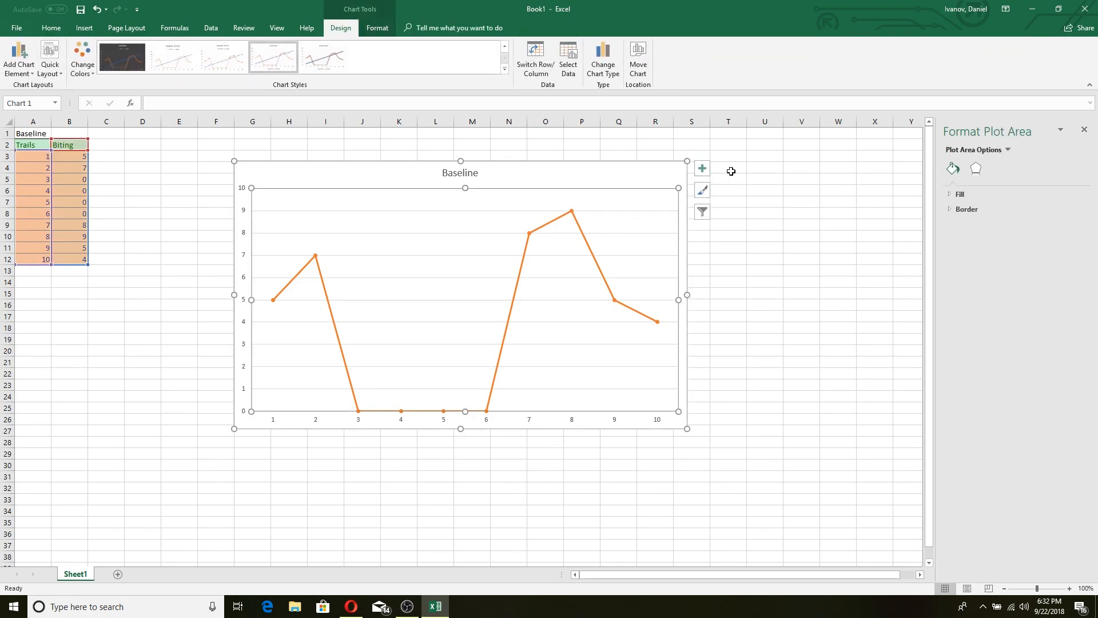
pyautogui.click(703, 168)
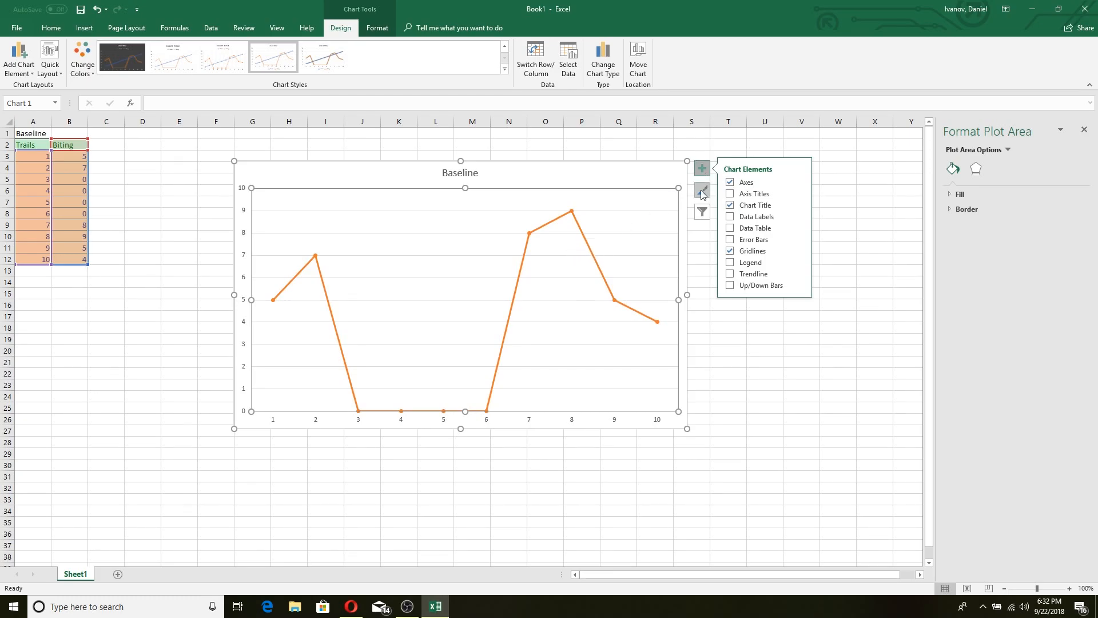
pyautogui.click(762, 257)
pyautogui.click(849, 223)
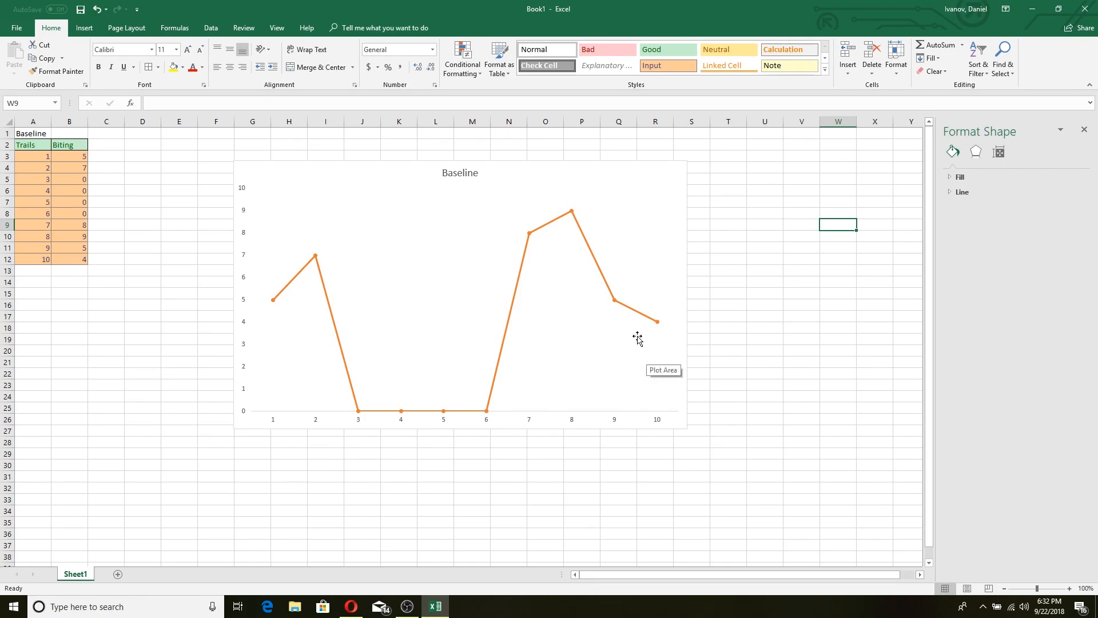
# Add axis titles to the Baseline chart and set the vertical axis title to Rate.
pyautogui.click(615, 301)
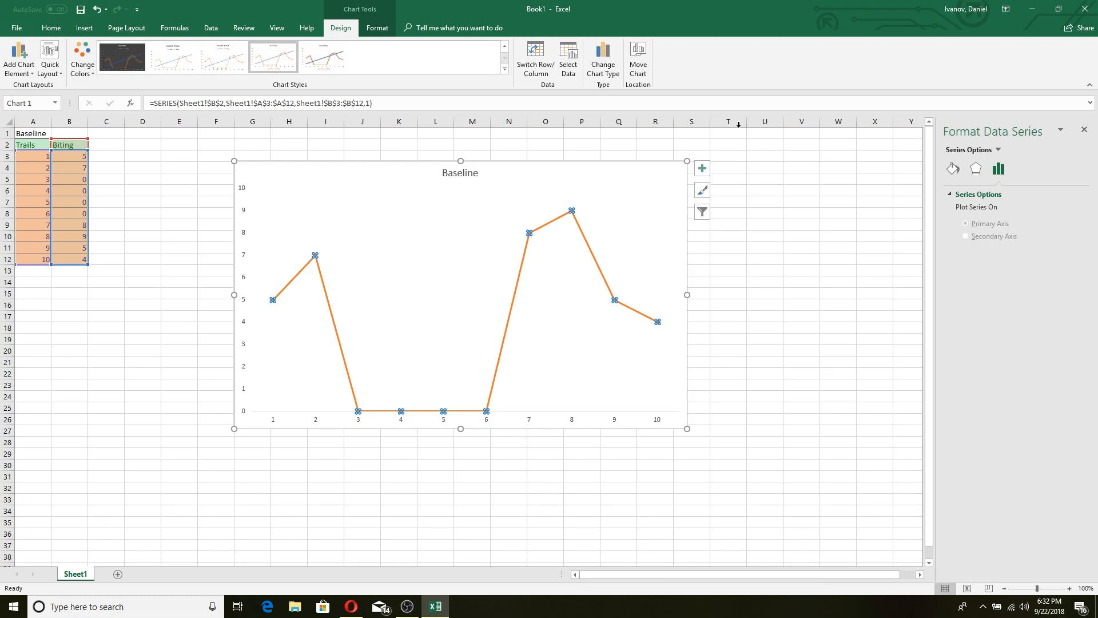
pyautogui.click(702, 169)
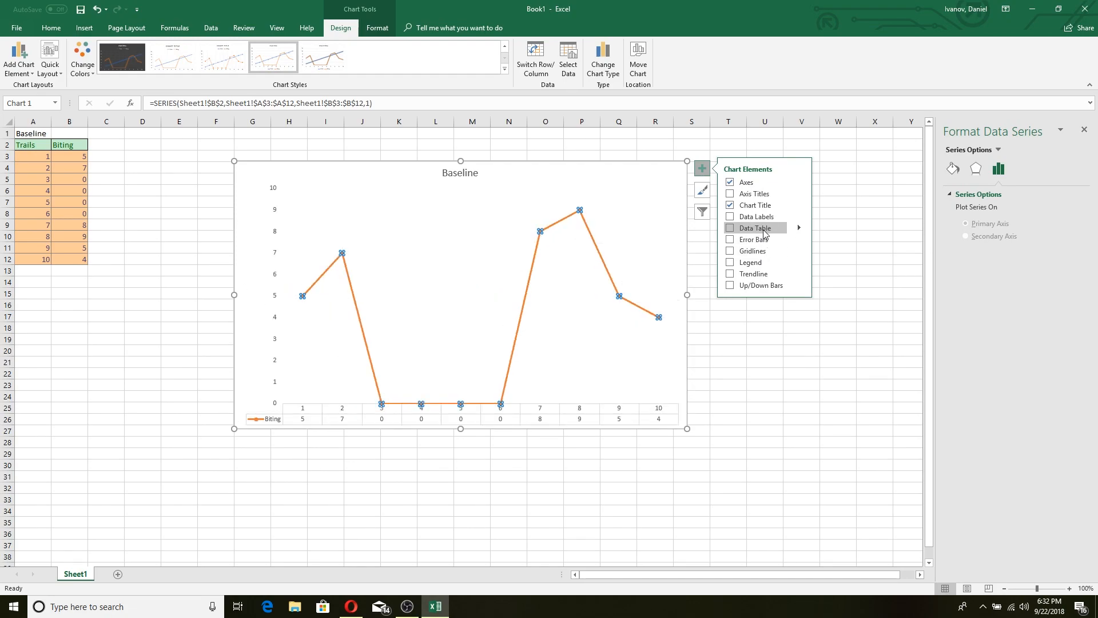
pyautogui.click(755, 194)
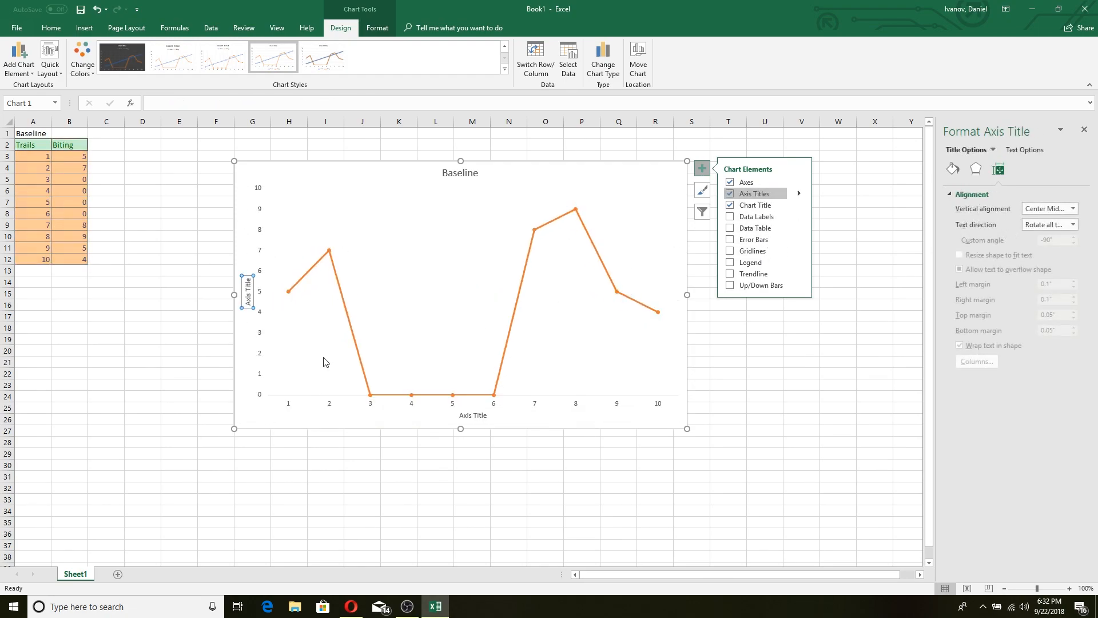
pyautogui.click(250, 300)
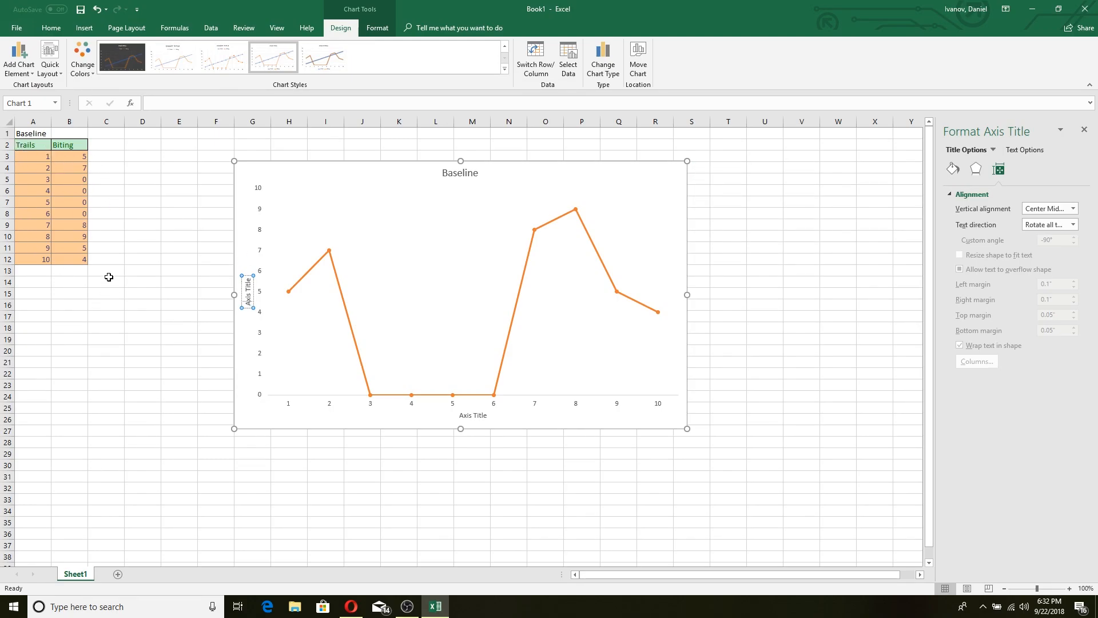
pyautogui.moveTo(247, 307); pyautogui.dragTo(239, 285)
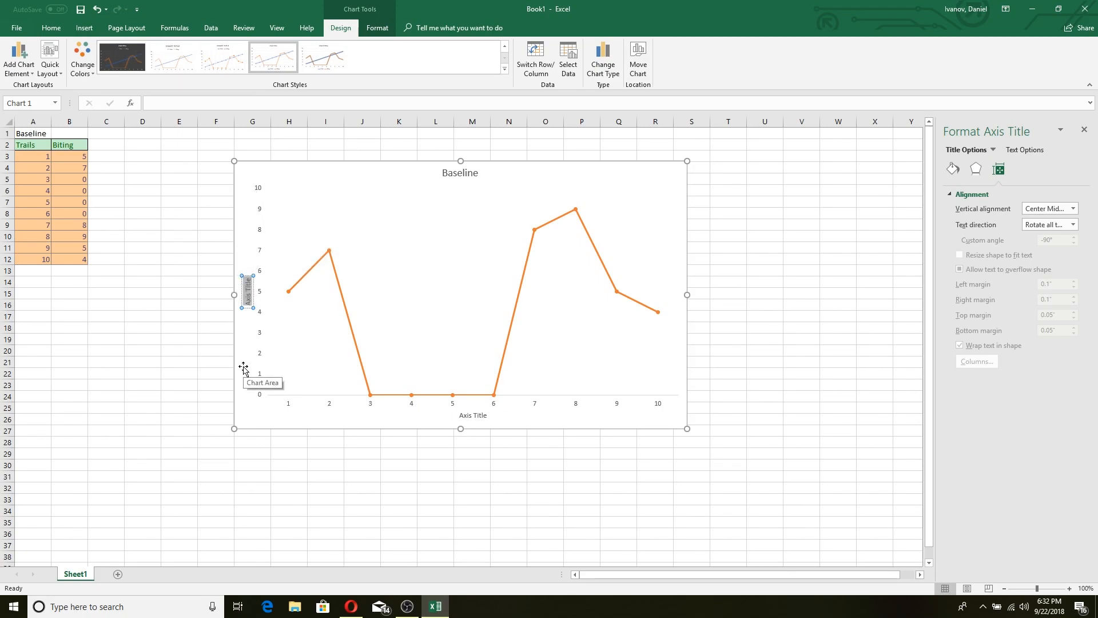
pyautogui.write('Rate')
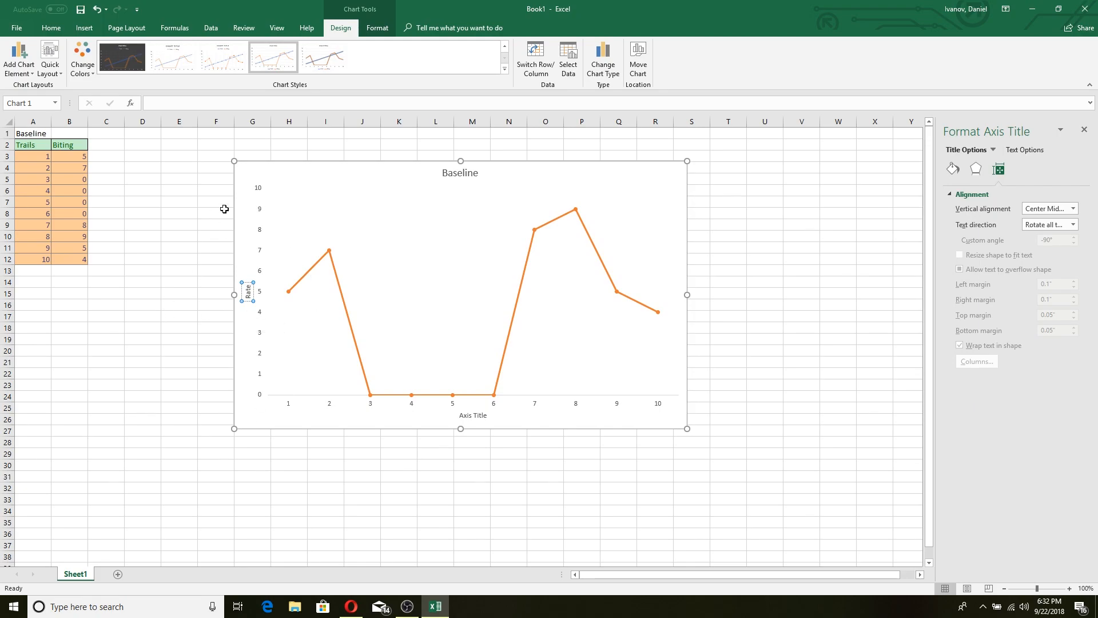
pyautogui.click(143, 327)
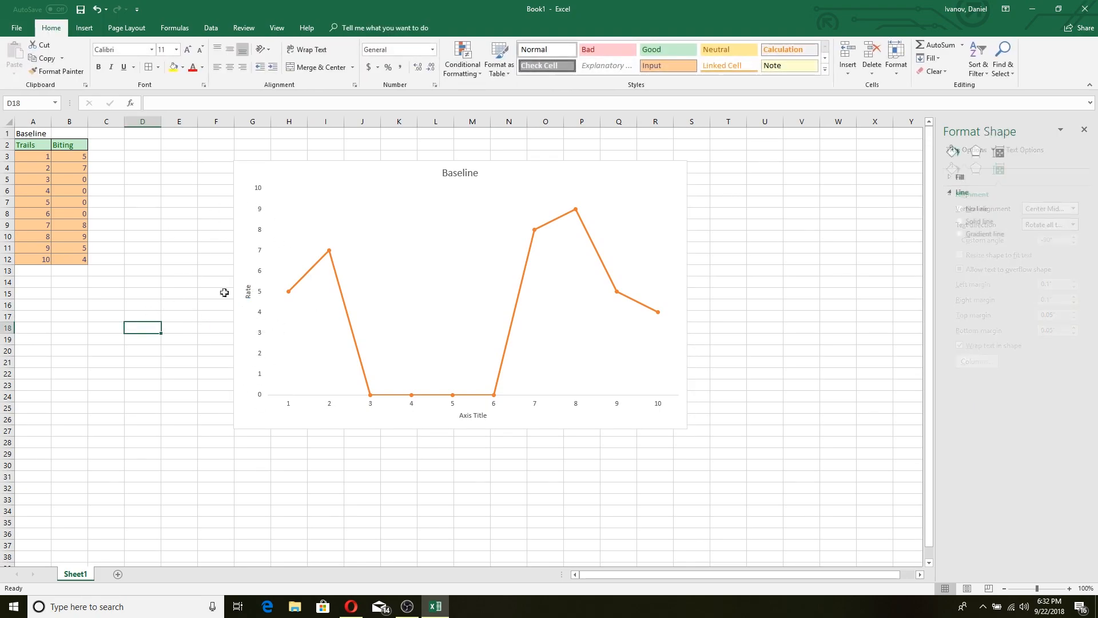
# Set the chart's horizontal axis title to Trials.
pyautogui.click(468, 420)
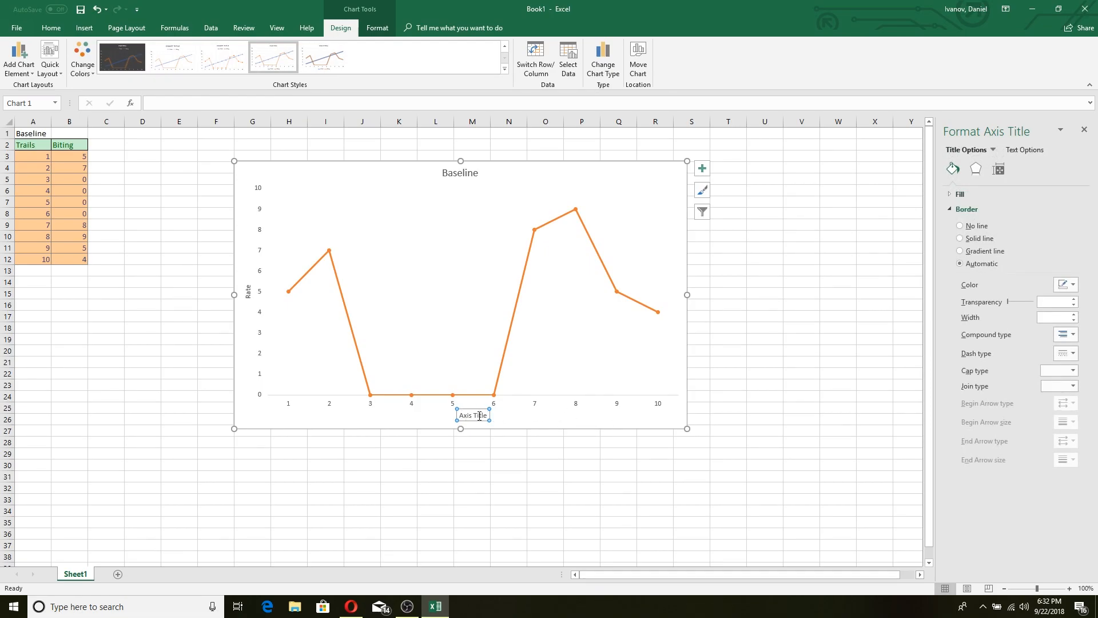
pyautogui.moveTo(488, 416); pyautogui.dragTo(458, 416)
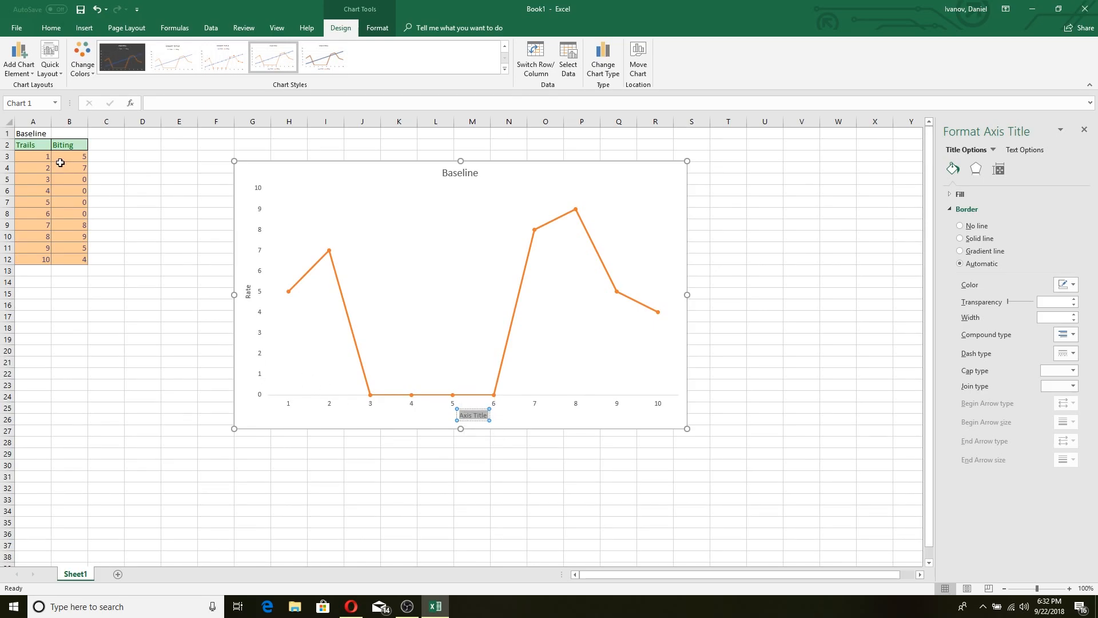
pyautogui.write('Trials')
pyautogui.click(473, 499)
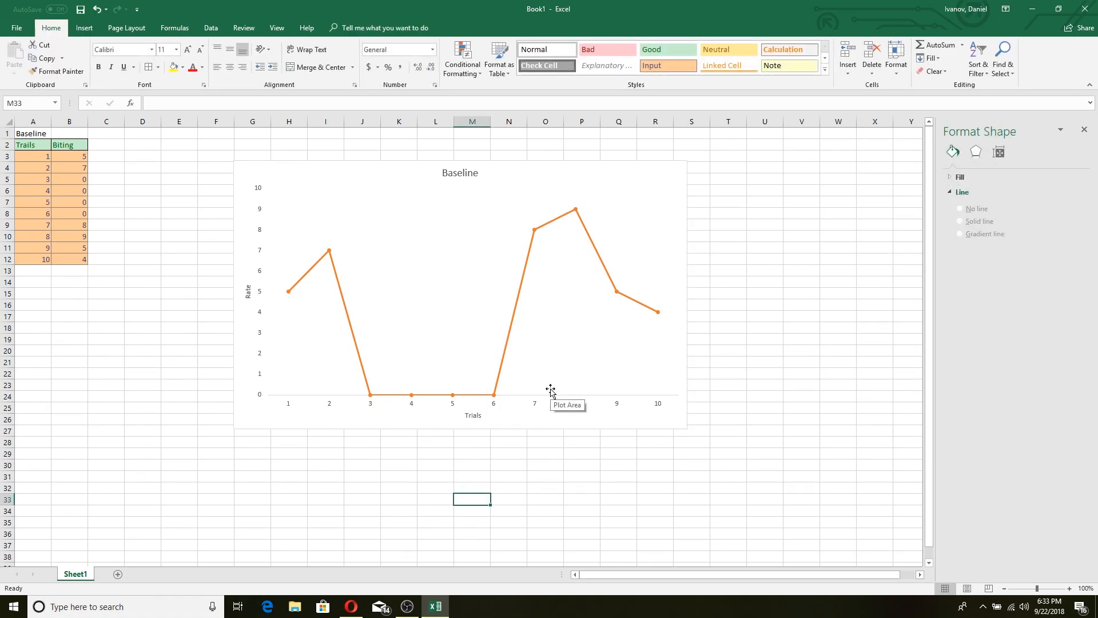
# Format the Biting series line as a solid black line.
pyautogui.moveTo(603, 264)
pyautogui.moveTo(623, 298)
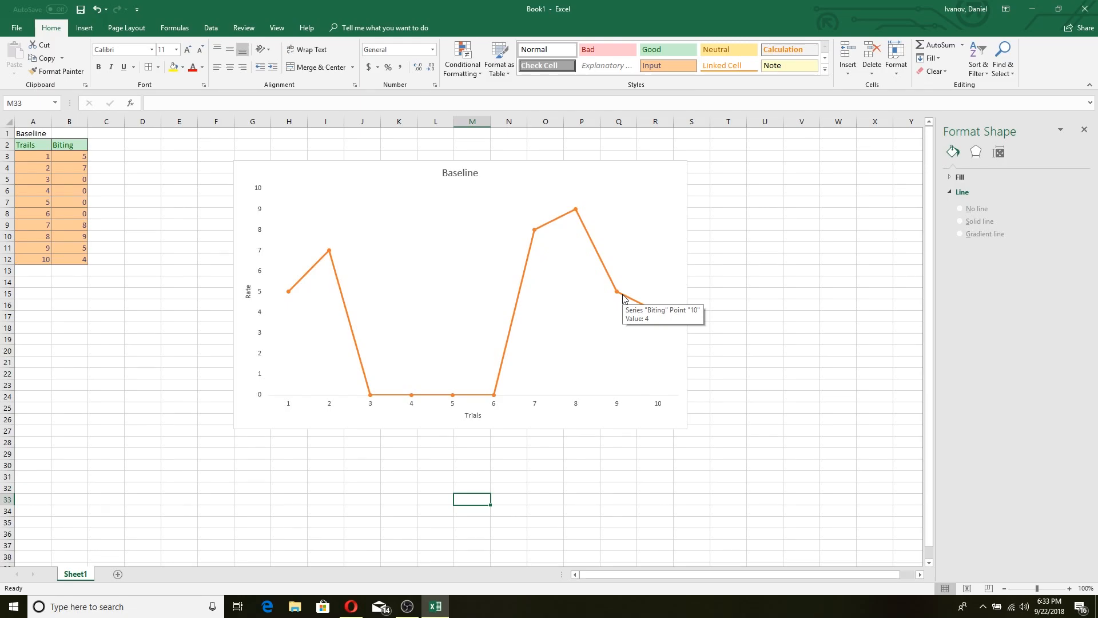
pyautogui.click(623, 297)
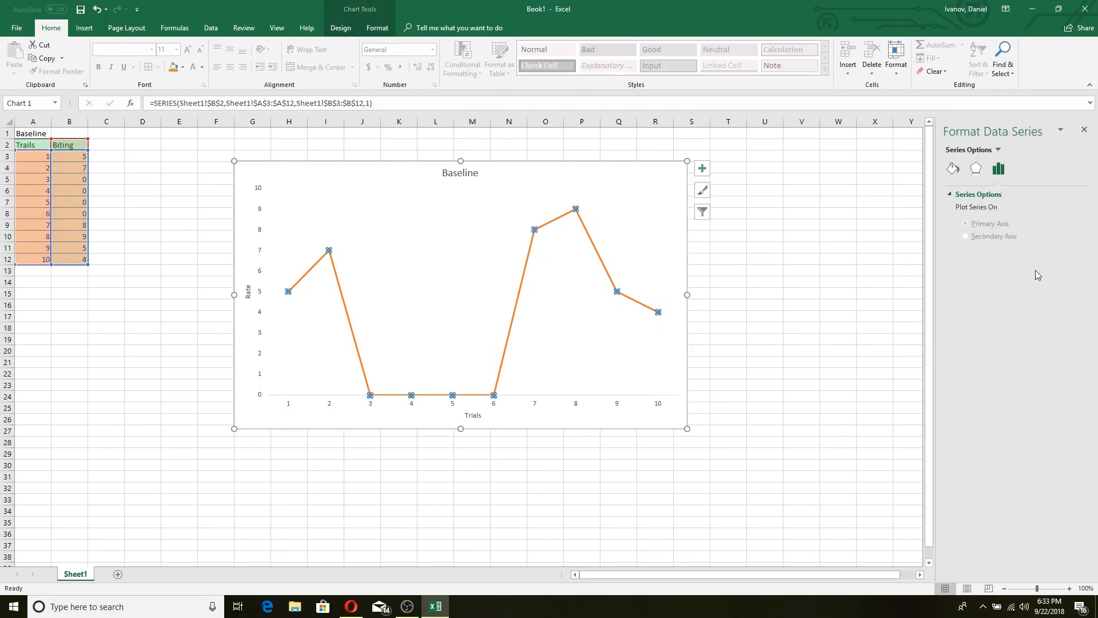
pyautogui.rightClick(643, 305)
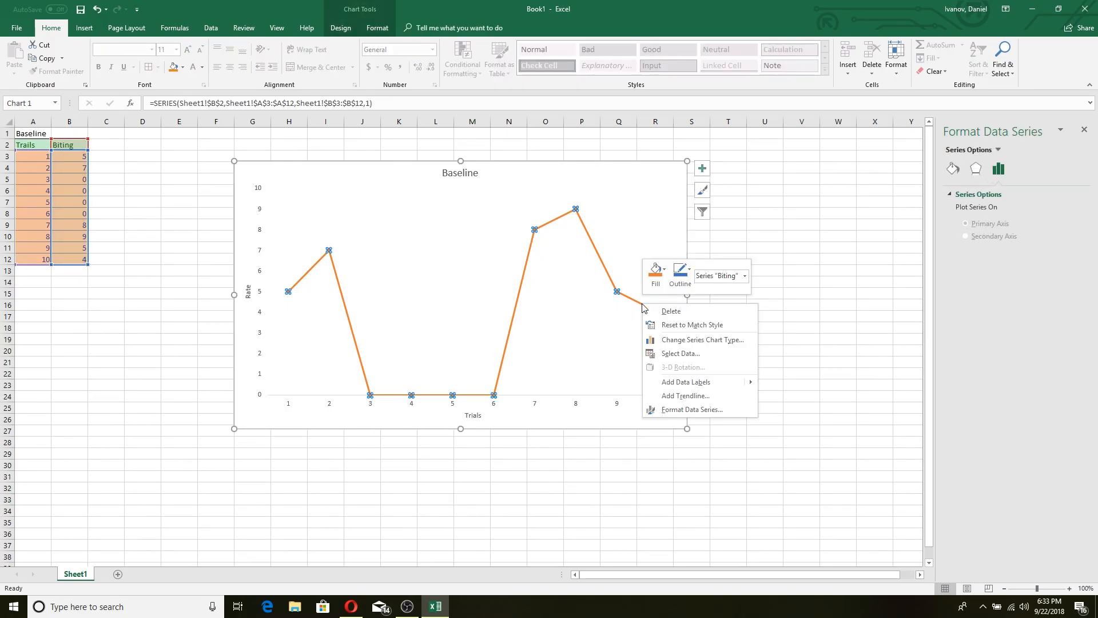
pyautogui.click(688, 411)
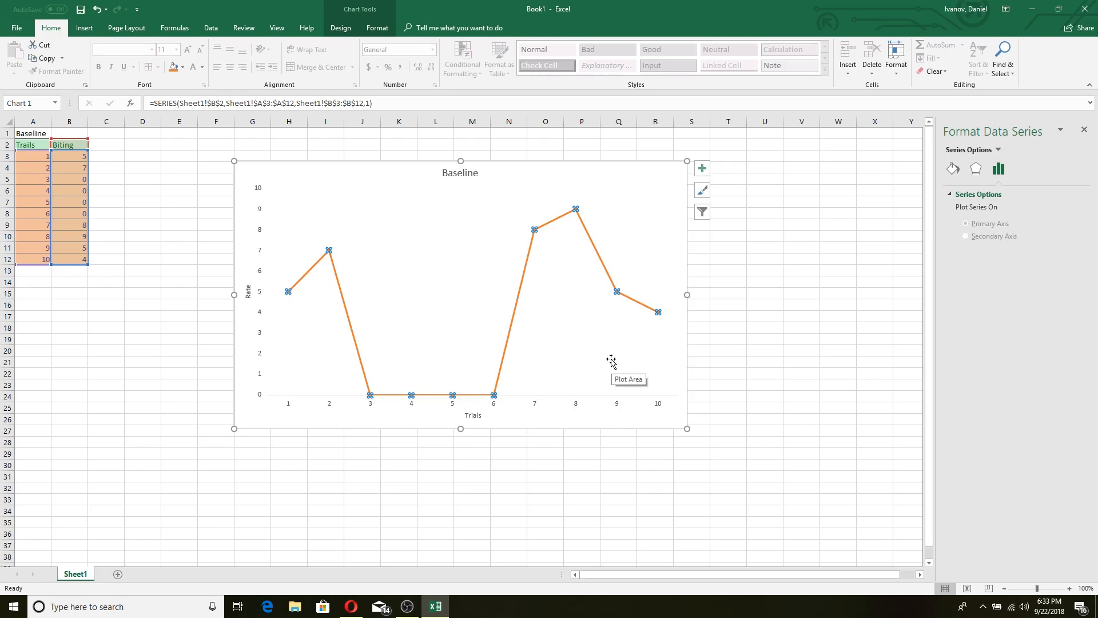
pyautogui.click(844, 298)
pyautogui.click(595, 252)
pyautogui.click(953, 169)
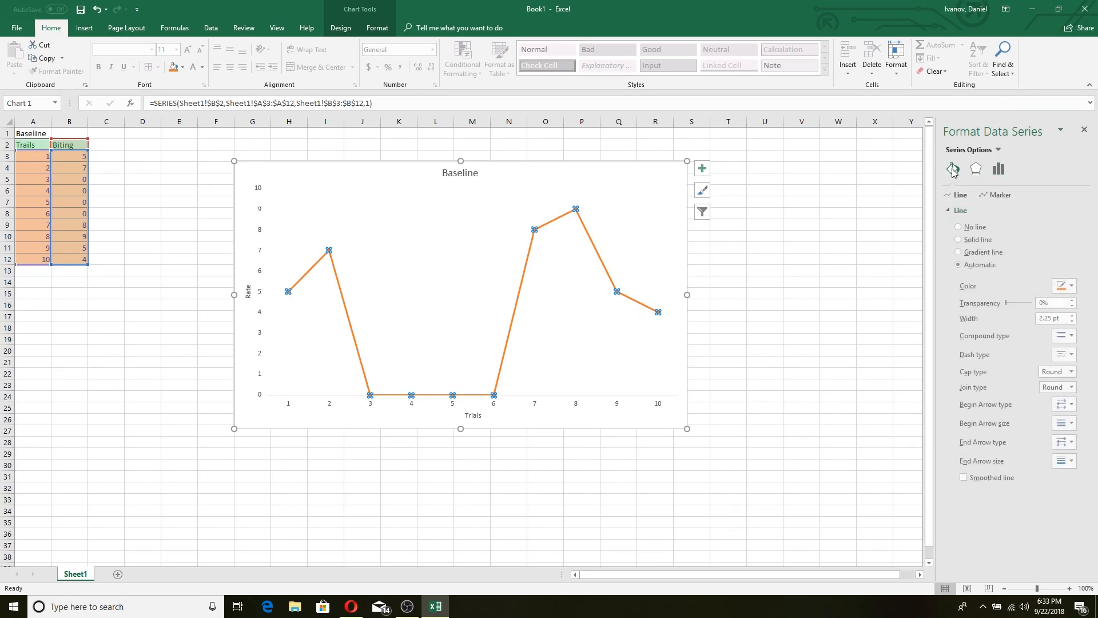
pyautogui.click(1065, 288)
pyautogui.click(1013, 312)
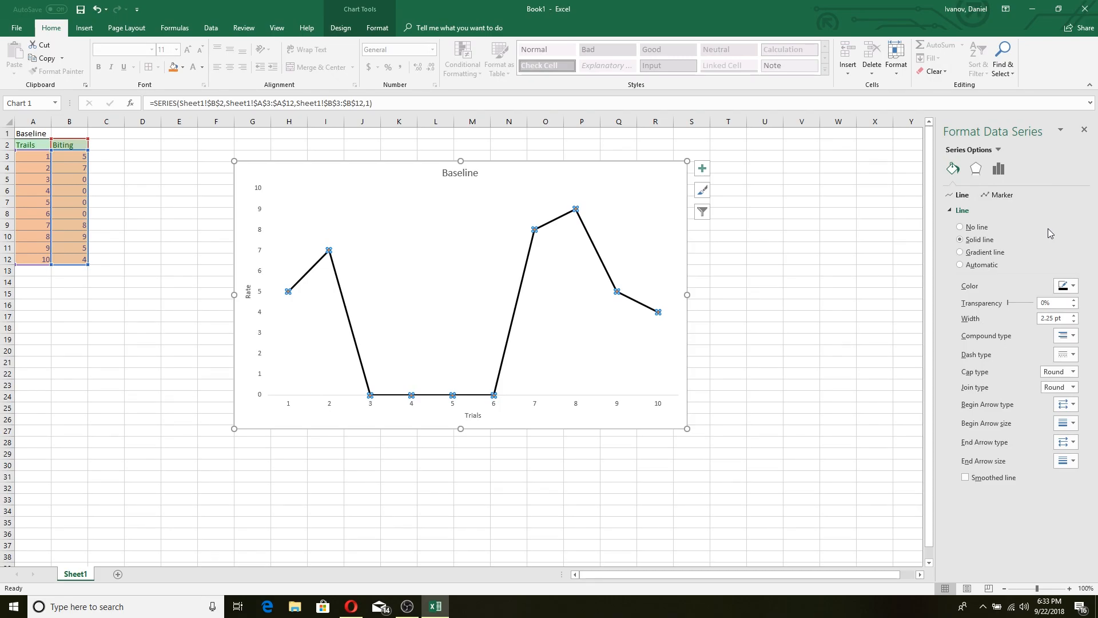
pyautogui.click(860, 258)
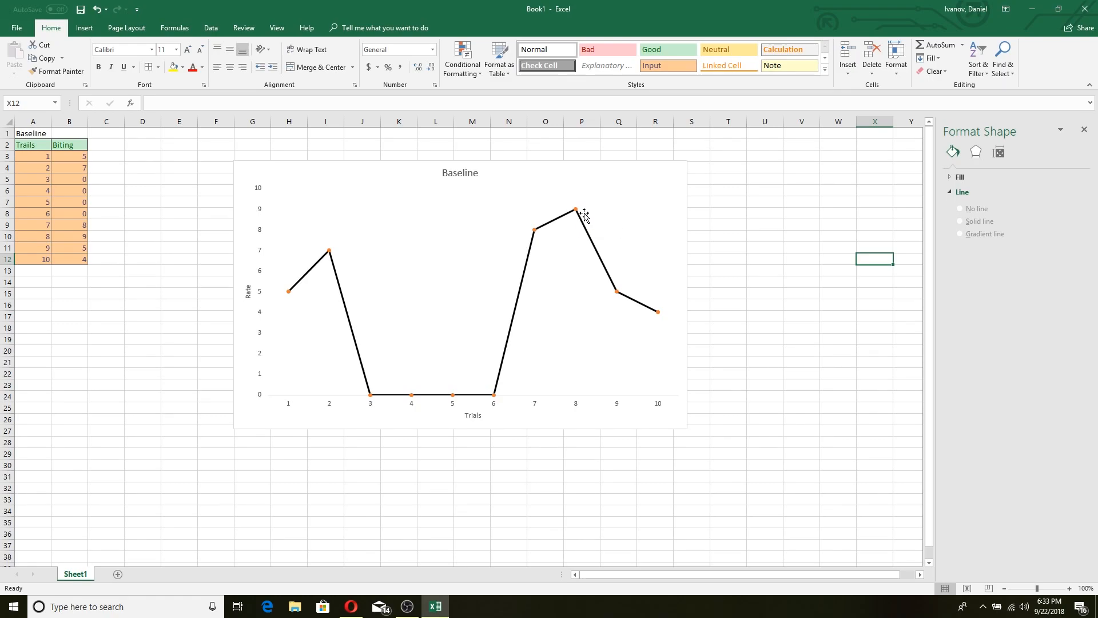
# Set the border colour of the Biting series markers to black.
pyautogui.click(576, 209)
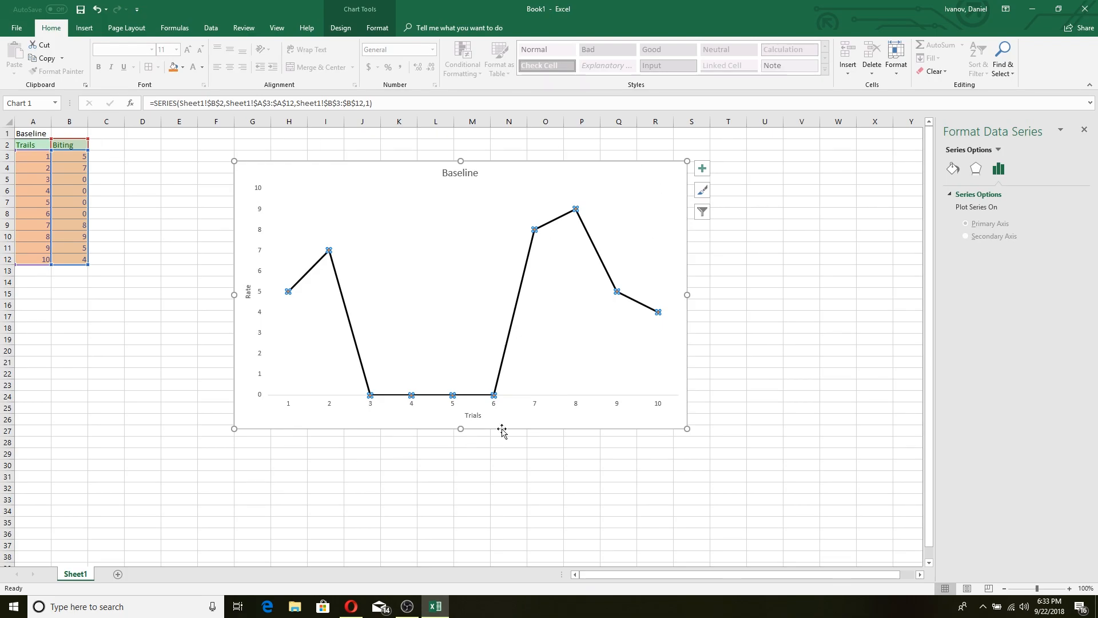
pyautogui.click(795, 325)
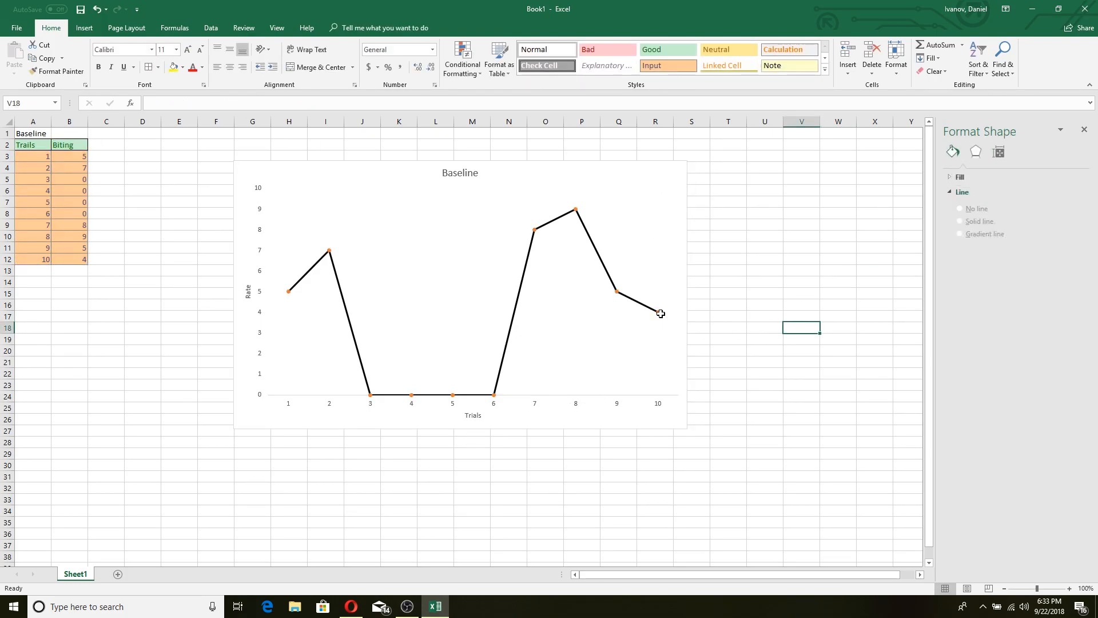
pyautogui.click(616, 294)
pyautogui.rightClick(617, 293)
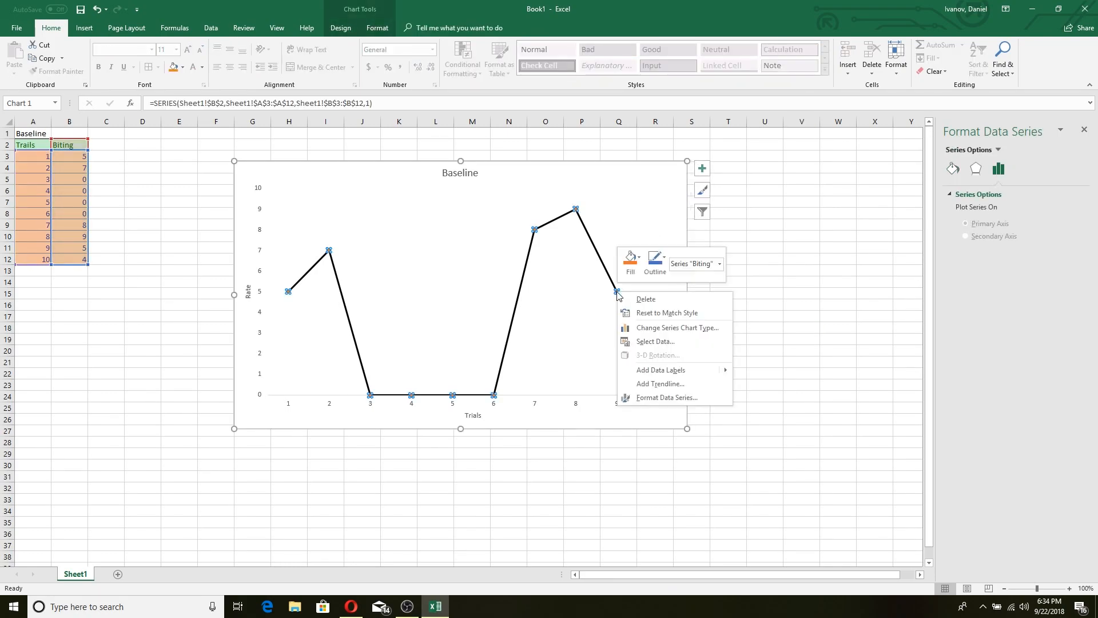
pyautogui.click(662, 396)
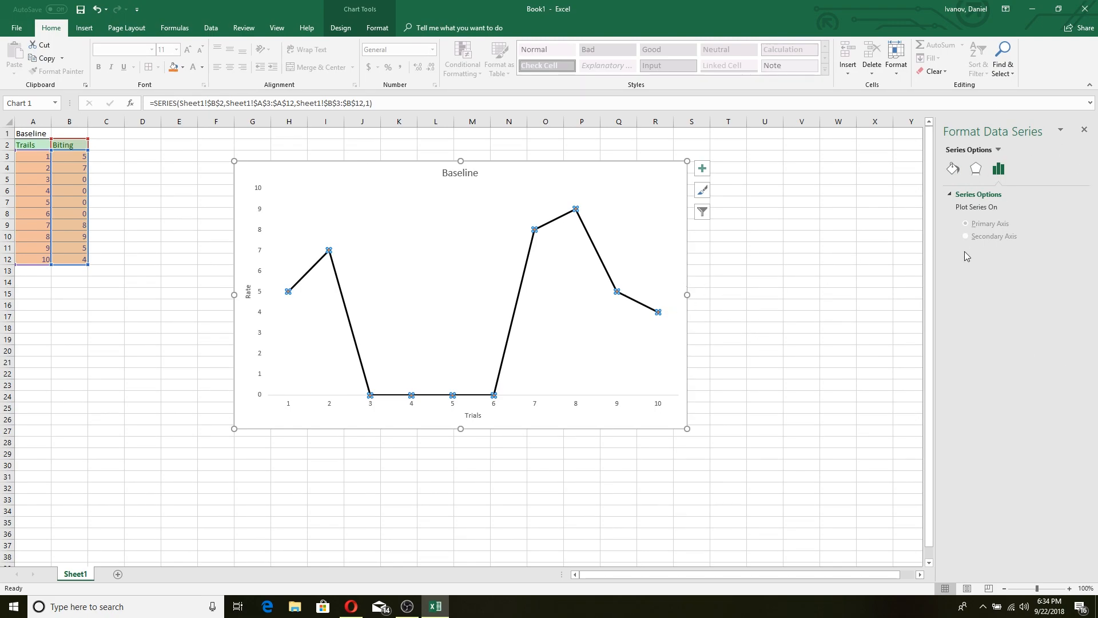
pyautogui.click(953, 169)
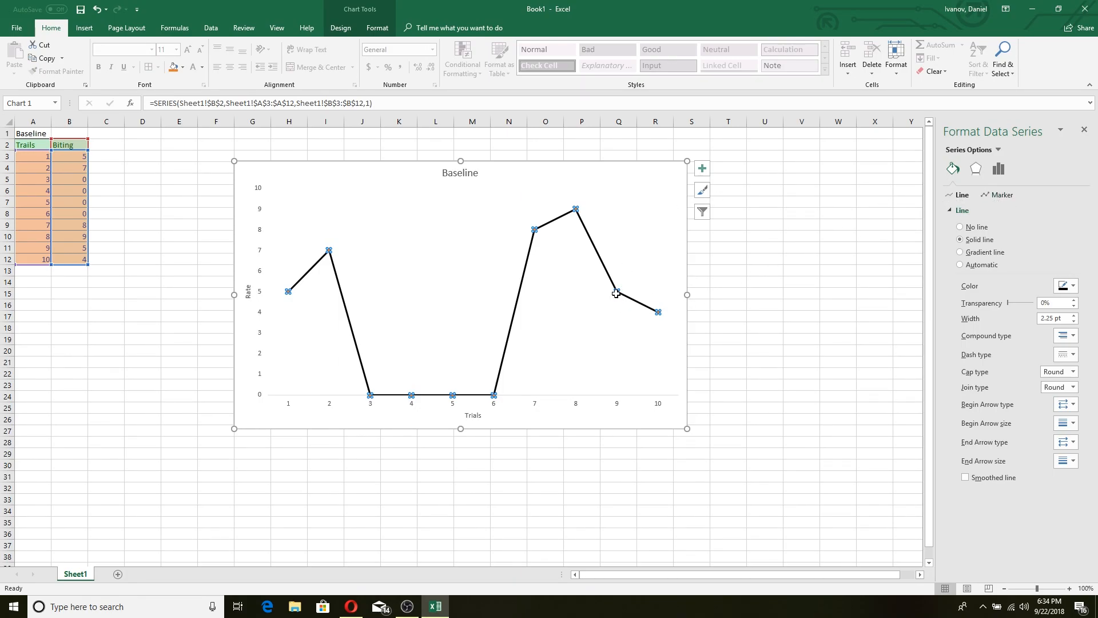
pyautogui.click(1004, 196)
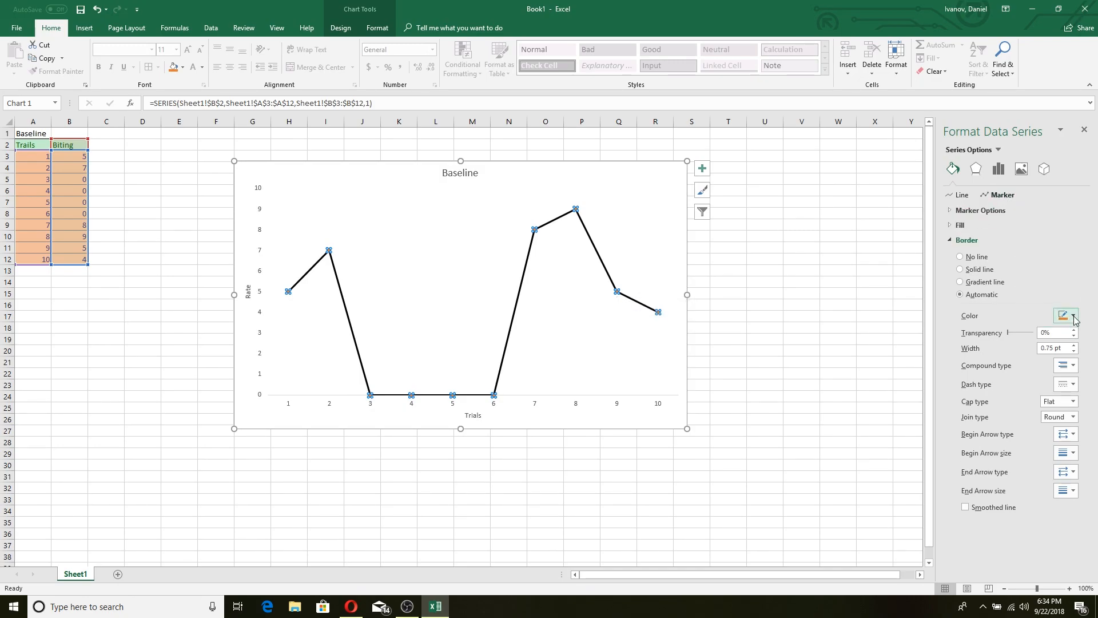
pyautogui.click(1073, 317)
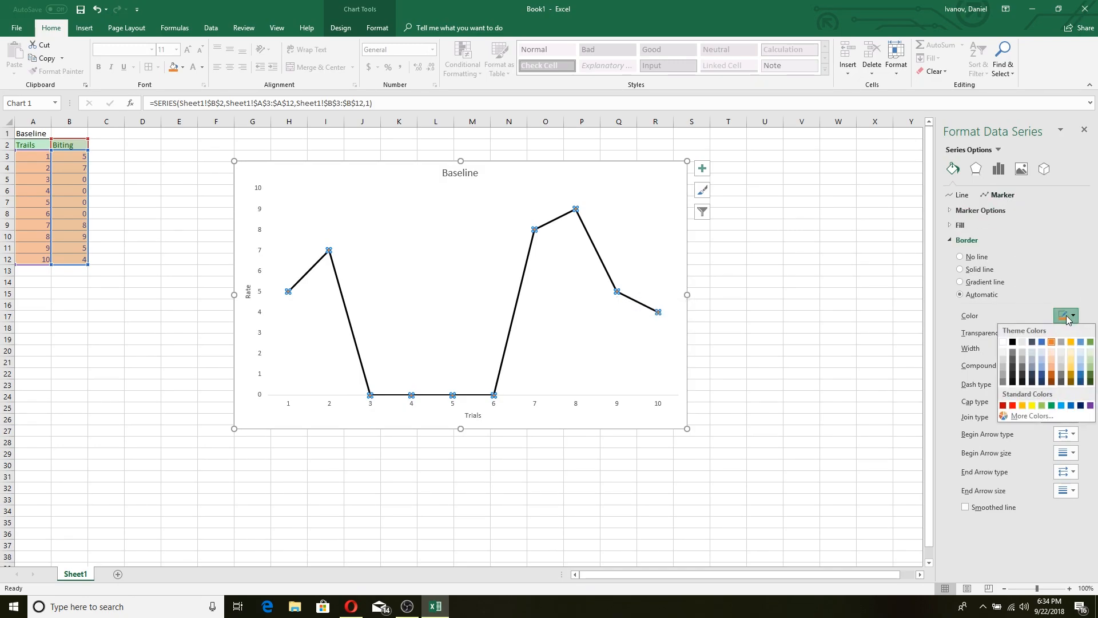
pyautogui.click(1012, 342)
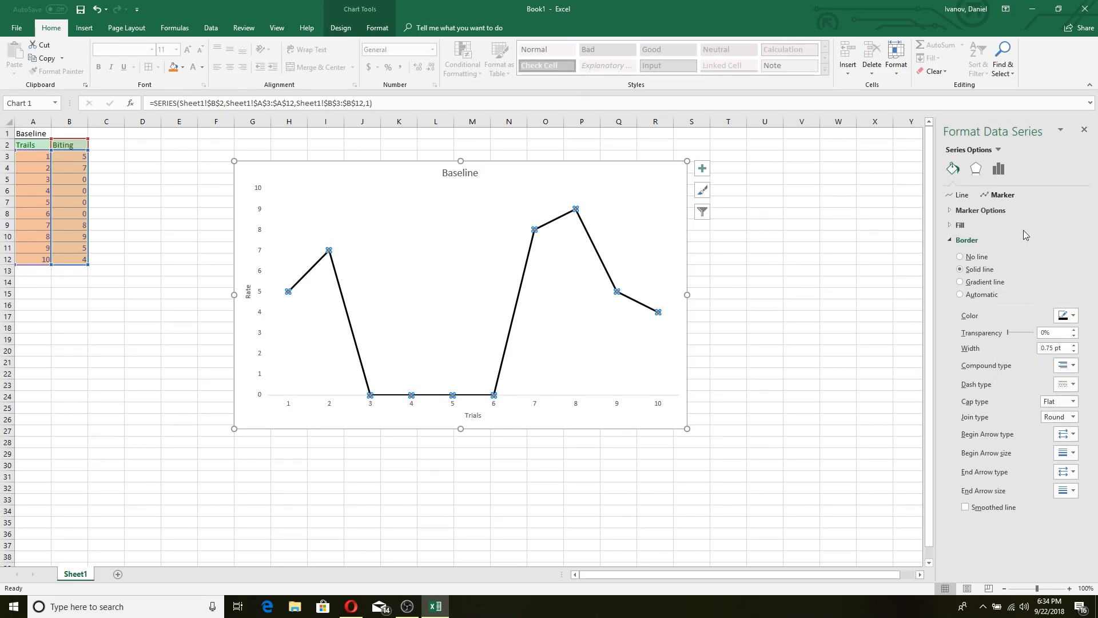
# Switch the Biting series marker option from Automatic to Built-in and deselect the chart.
pyautogui.click(954, 212)
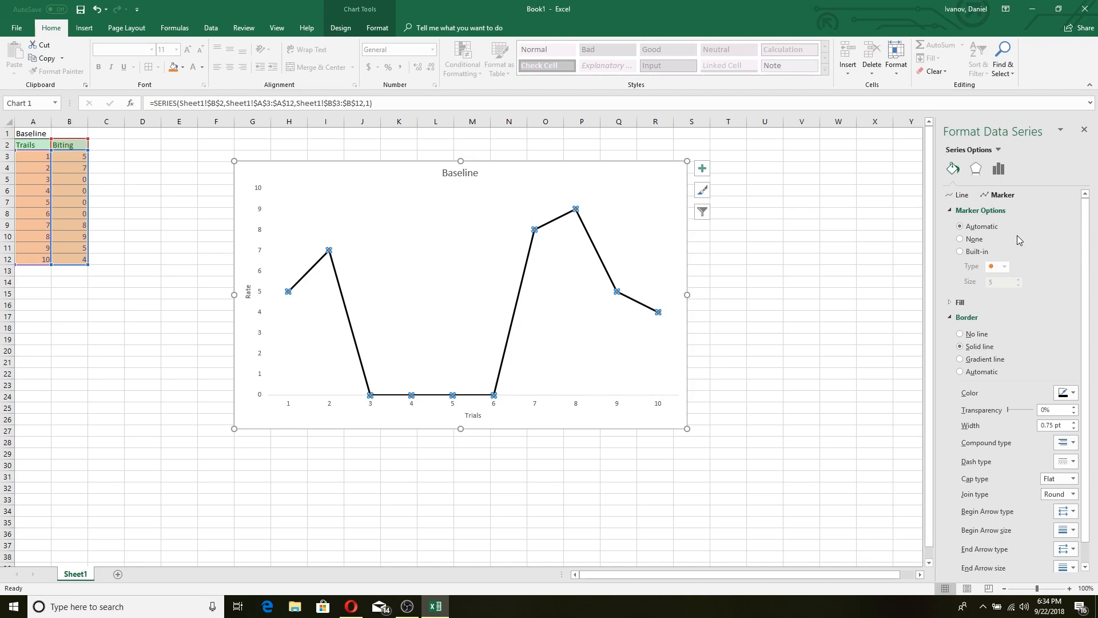
pyautogui.click(960, 252)
pyautogui.click(831, 319)
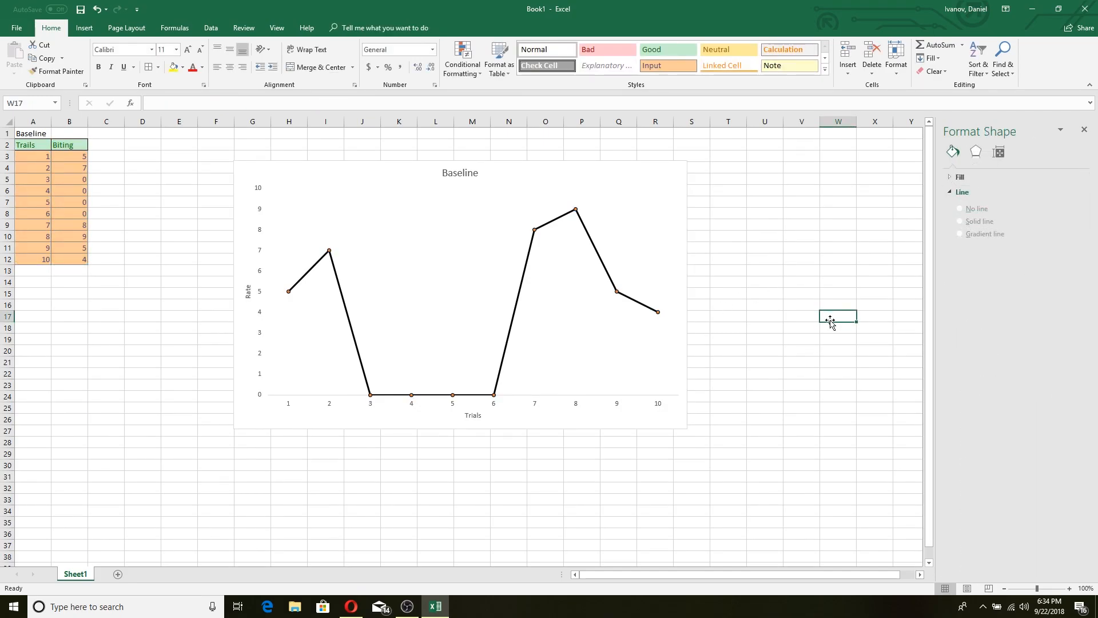
pyautogui.click(659, 314)
pyautogui.click(801, 304)
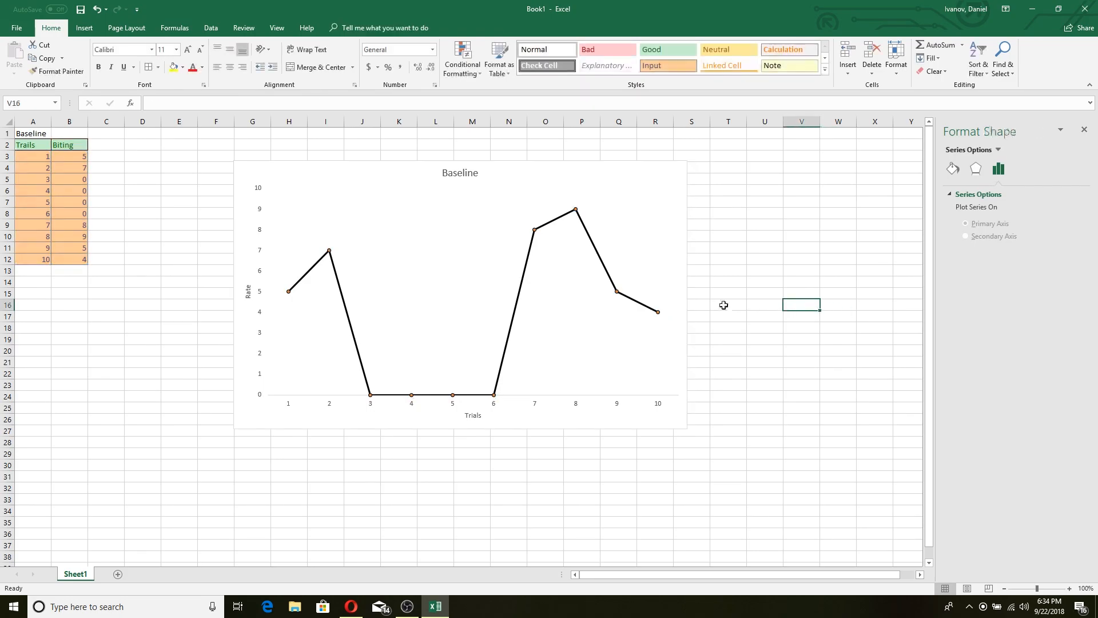
# Change the Biting series markers to the built-in square type with size 8.
pyautogui.click(658, 313)
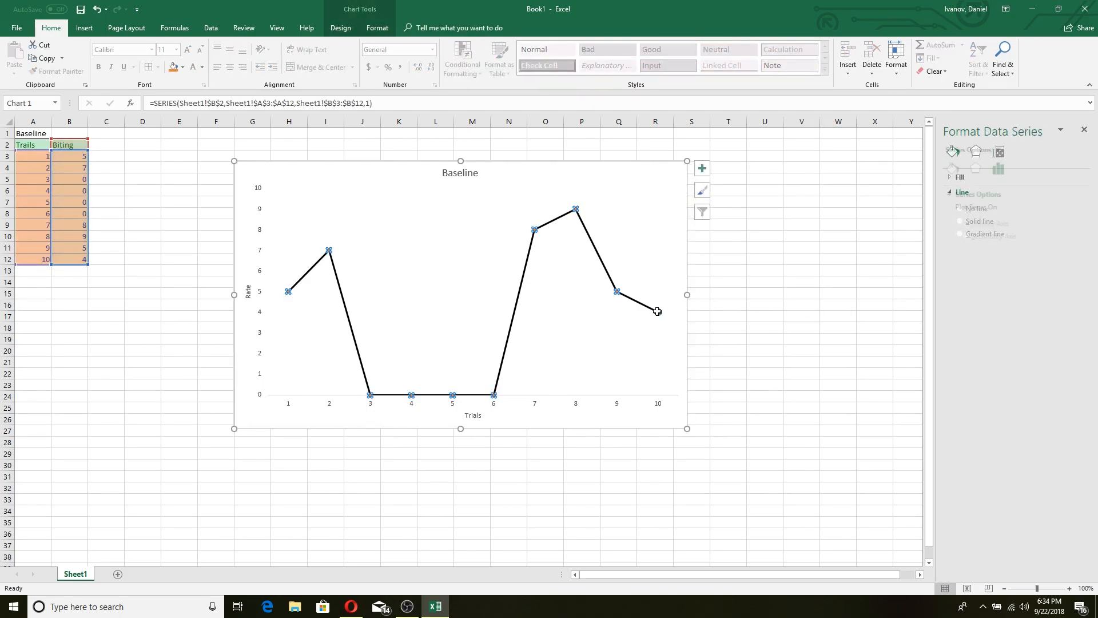
pyautogui.click(953, 168)
pyautogui.click(1002, 195)
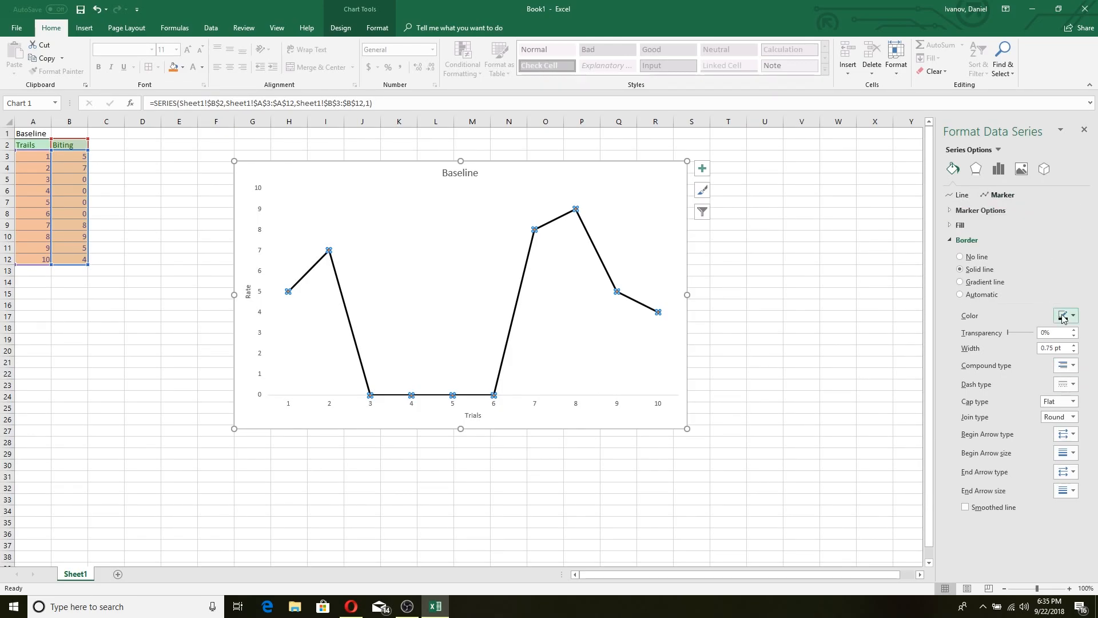
pyautogui.click(980, 210)
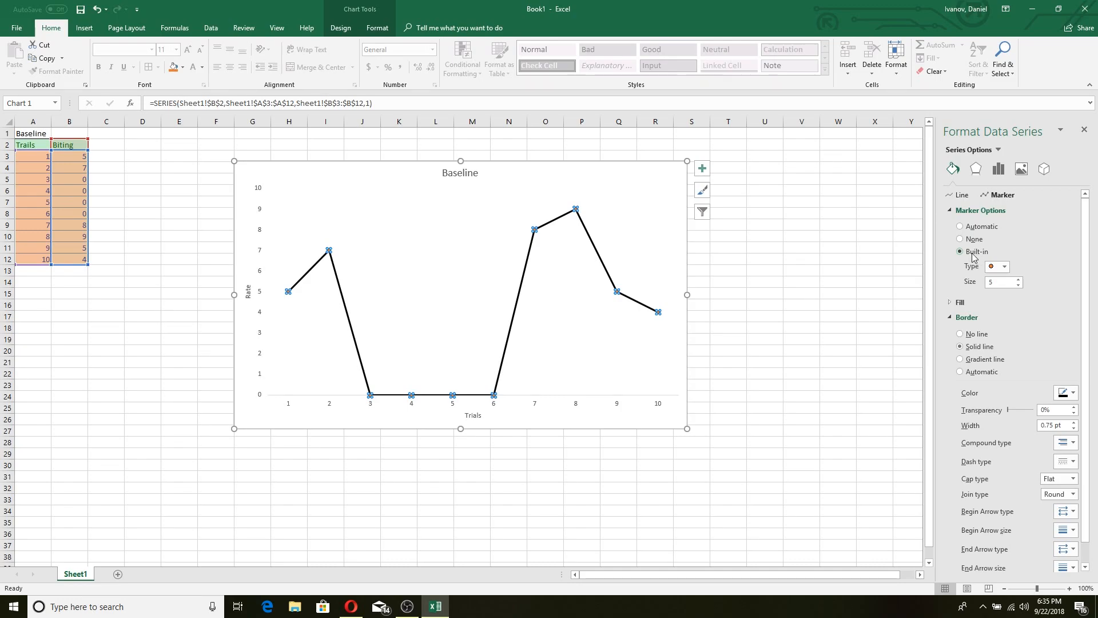
pyautogui.click(1005, 266)
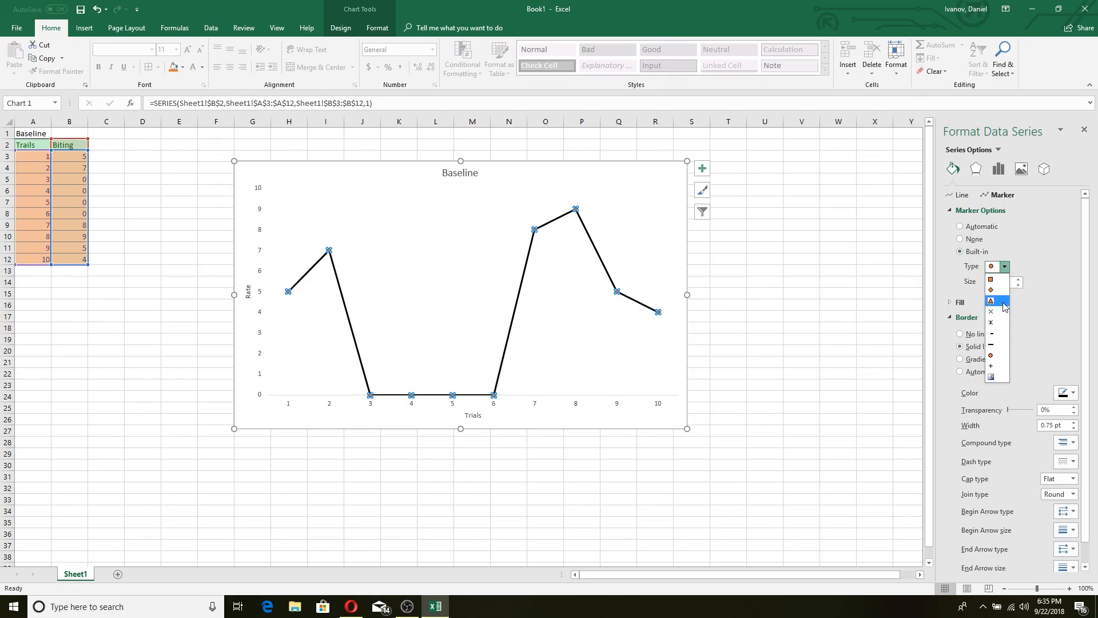
pyautogui.click(1001, 279)
pyautogui.click(1019, 279)
pyautogui.click(1019, 279)
pyautogui.click(1019, 279)
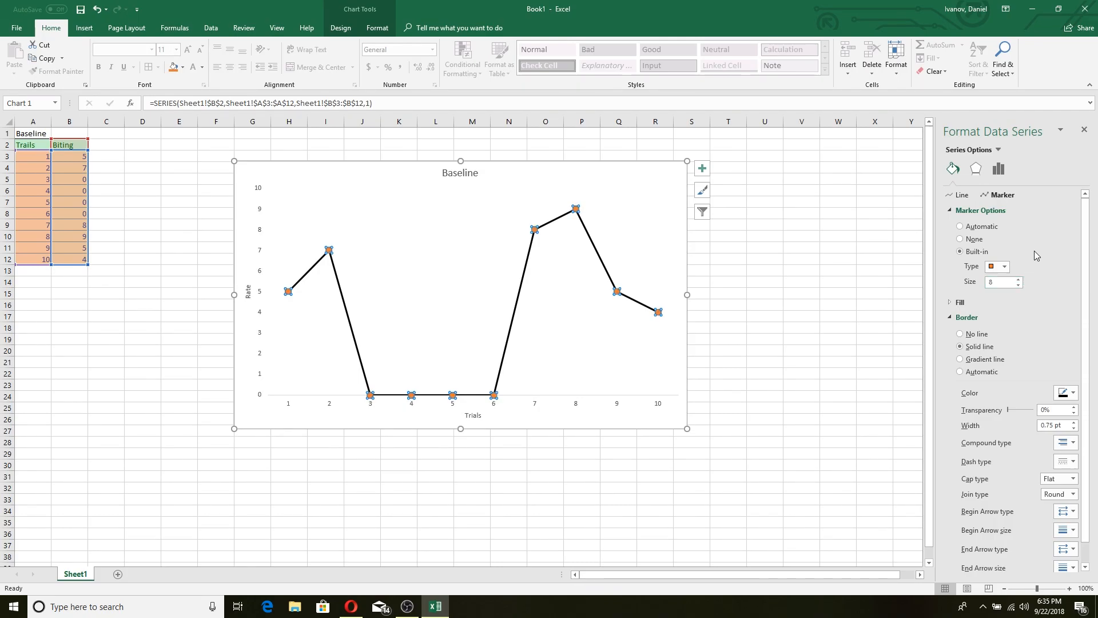
pyautogui.click(782, 269)
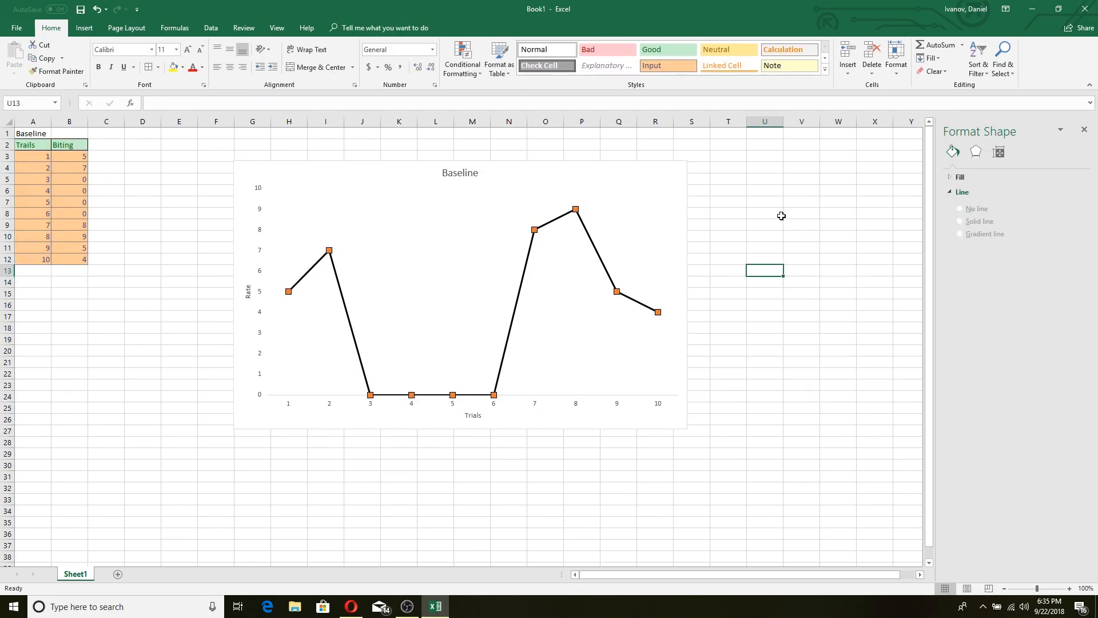
# Fill the Biting series markers with solid black and deselect the chart.
pyautogui.click(953, 153)
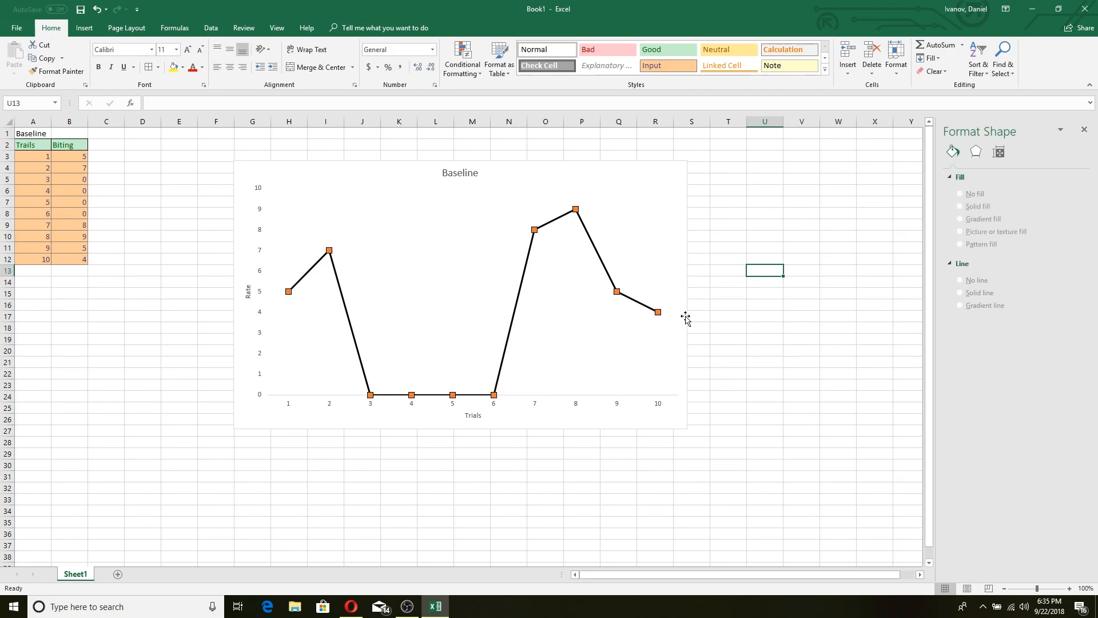
pyautogui.click(659, 316)
pyautogui.click(953, 168)
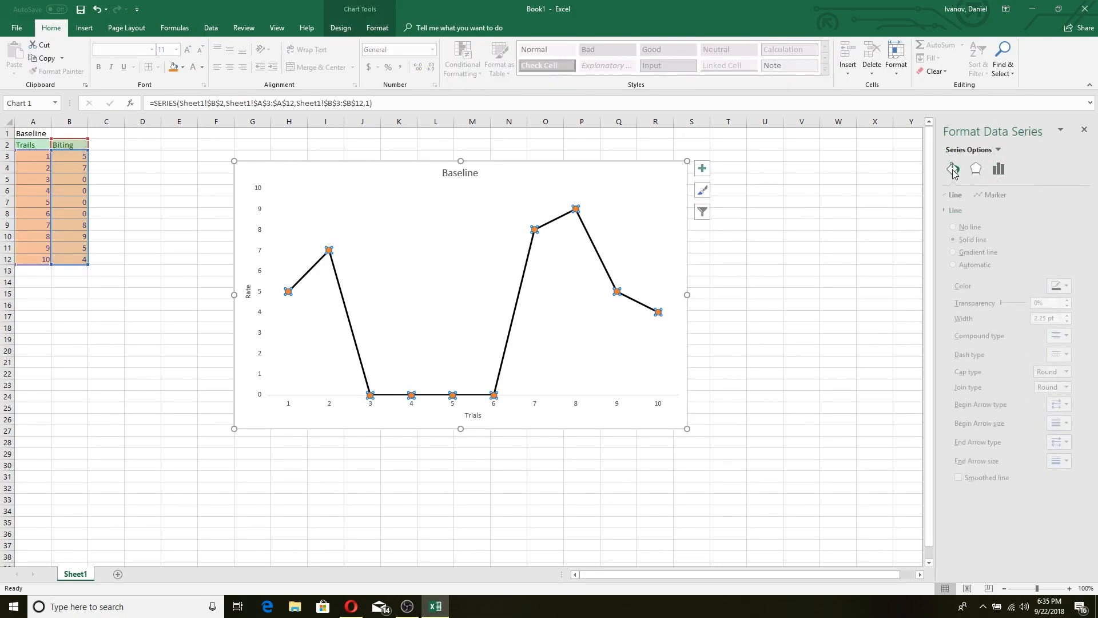
pyautogui.click(1073, 288)
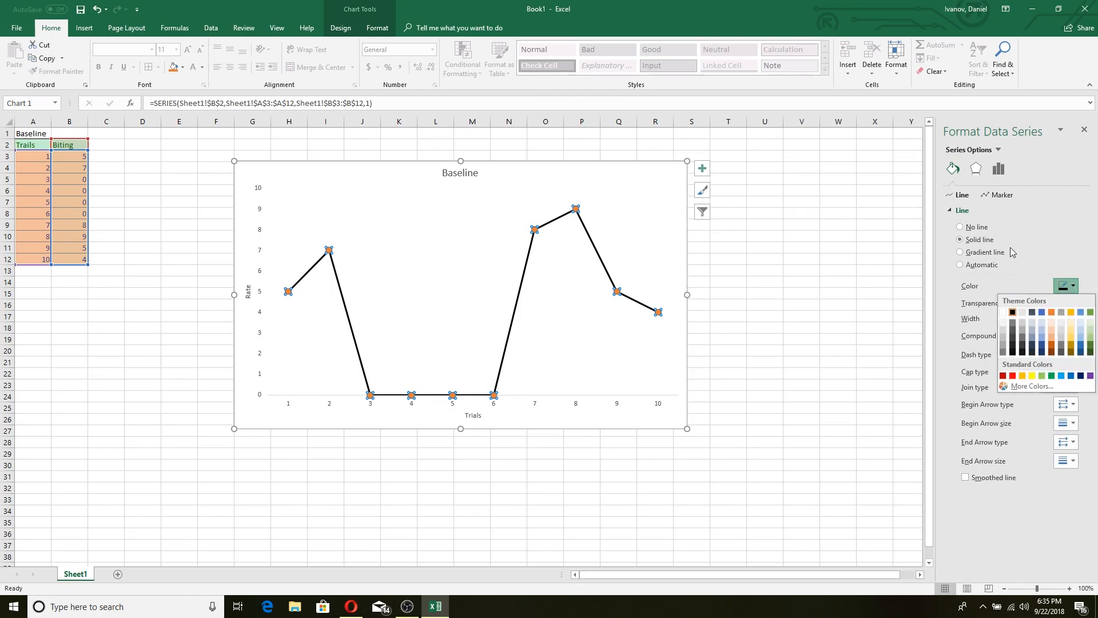
pyautogui.click(1018, 227)
pyautogui.click(1000, 193)
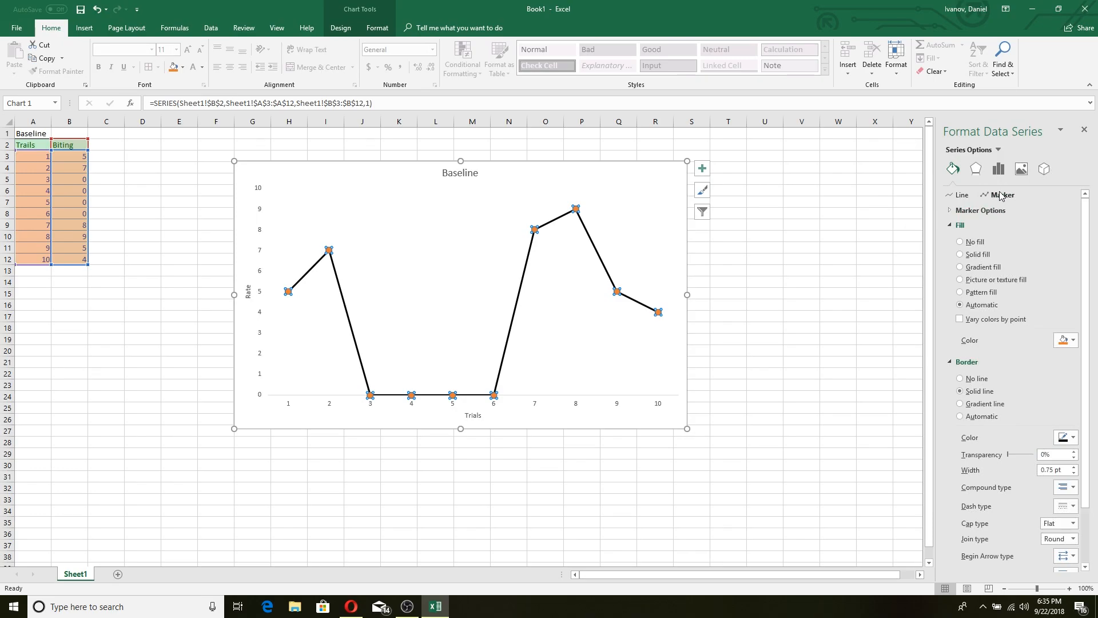
pyautogui.click(1070, 342)
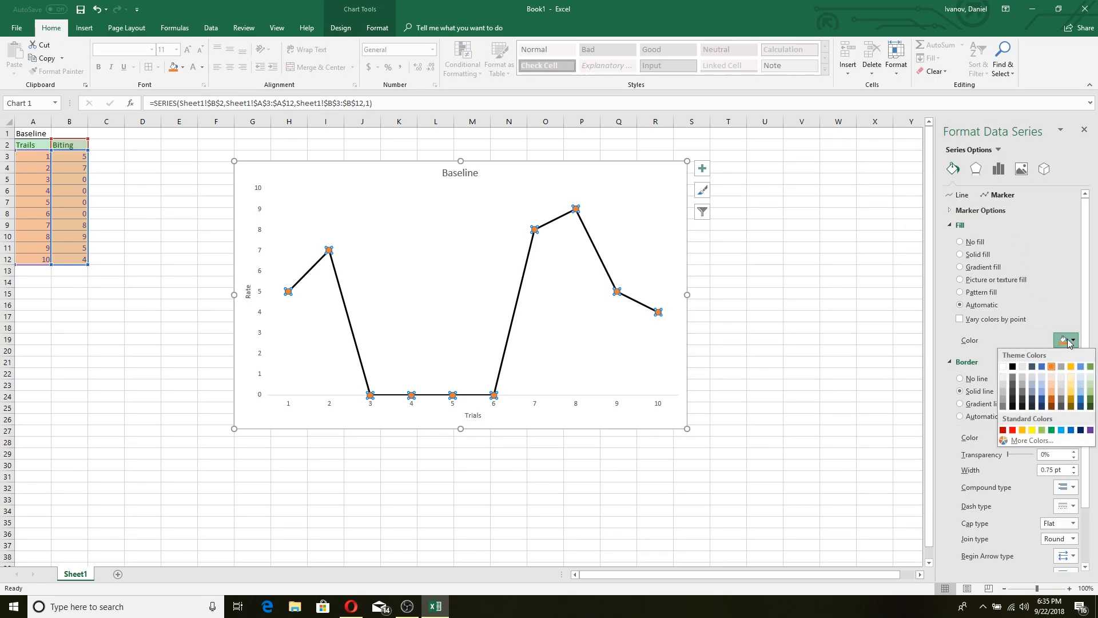
pyautogui.click(1015, 367)
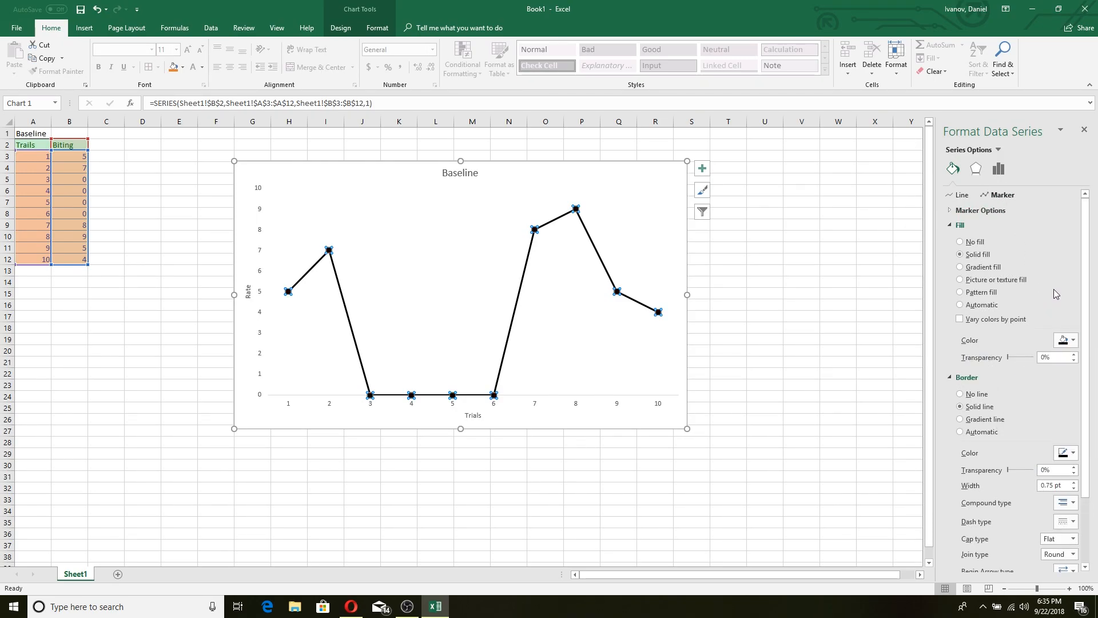
pyautogui.click(809, 292)
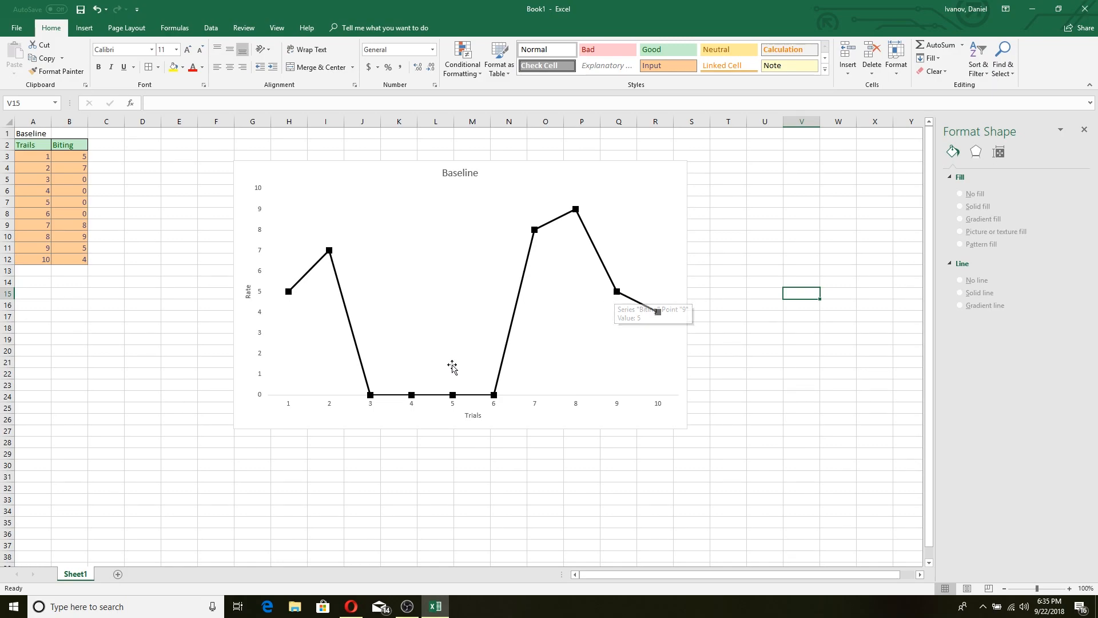
pyautogui.click(289, 293)
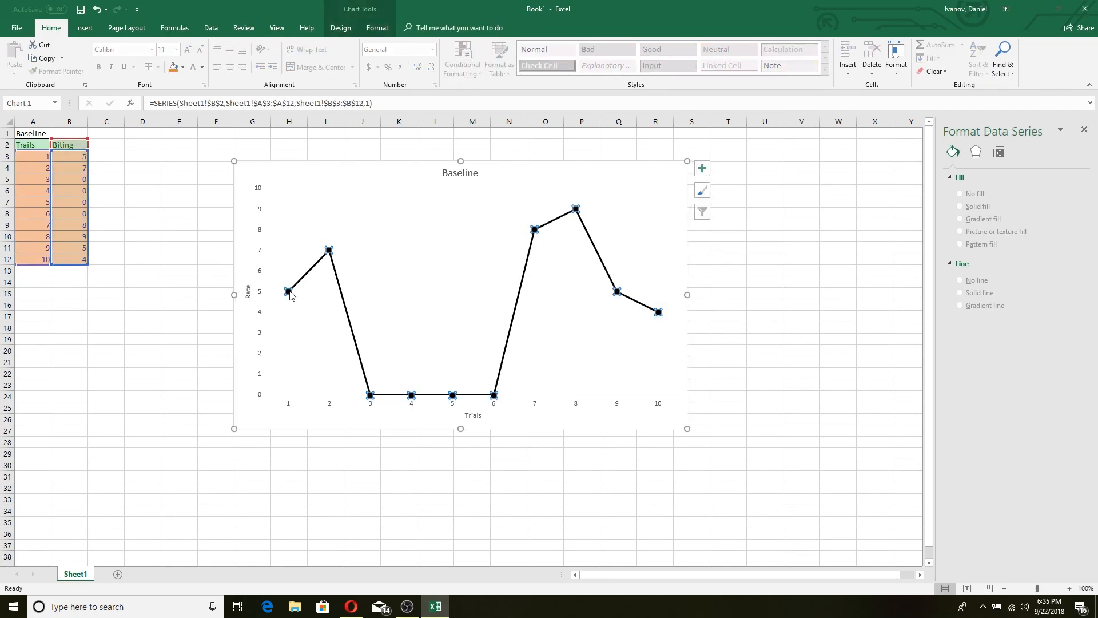
pyautogui.click(475, 416)
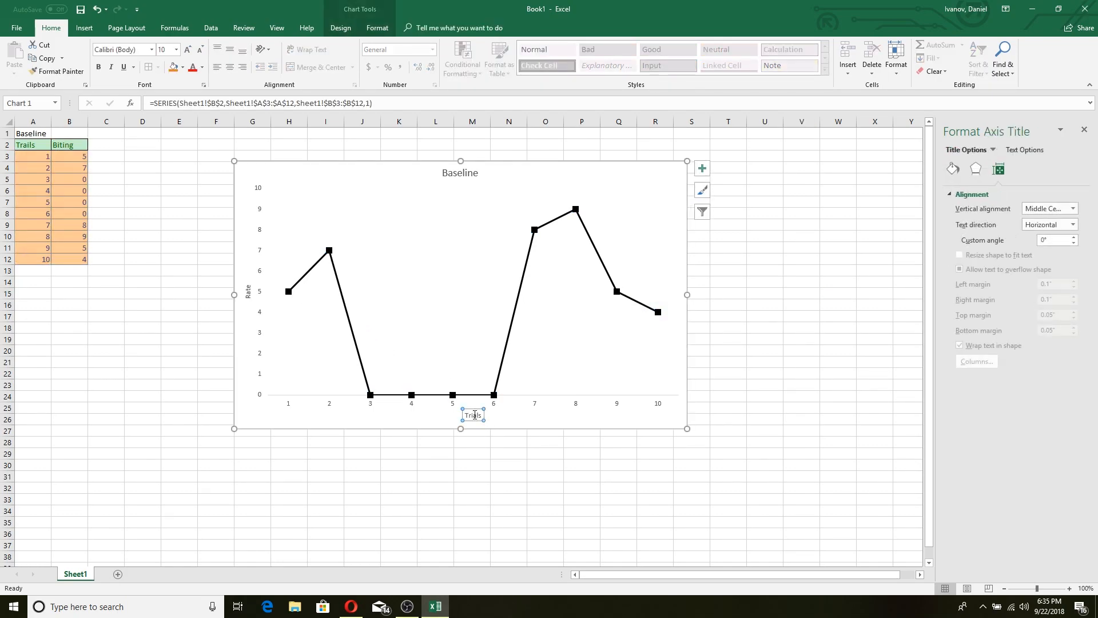
pyautogui.click(802, 394)
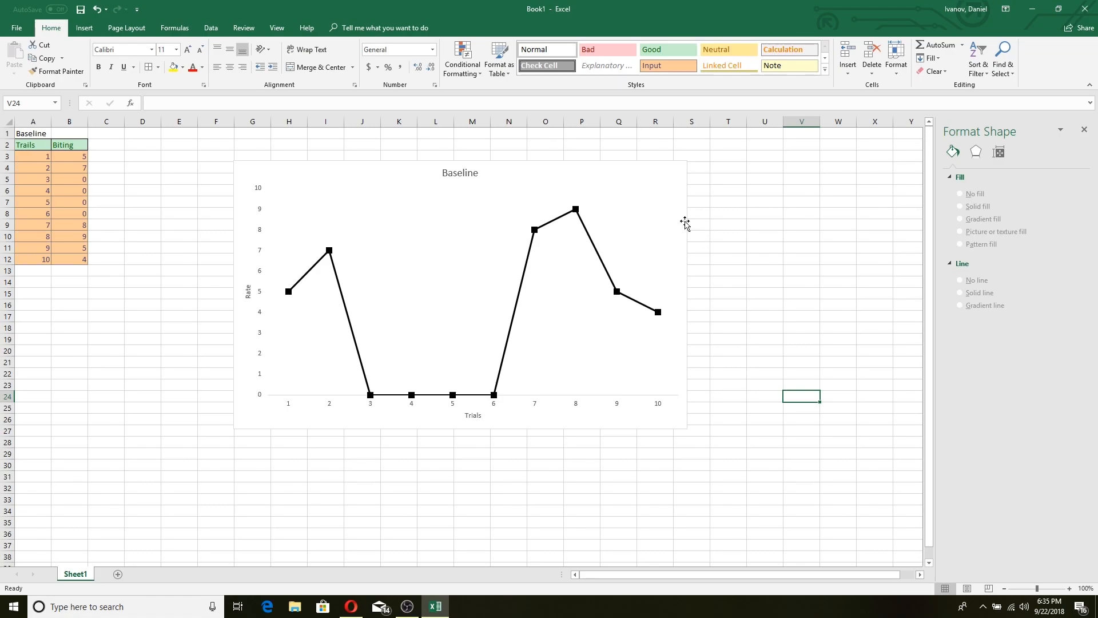
# Show a trendline on the Baseline chart, remove it again and deselect the chart.
pyautogui.click(668, 213)
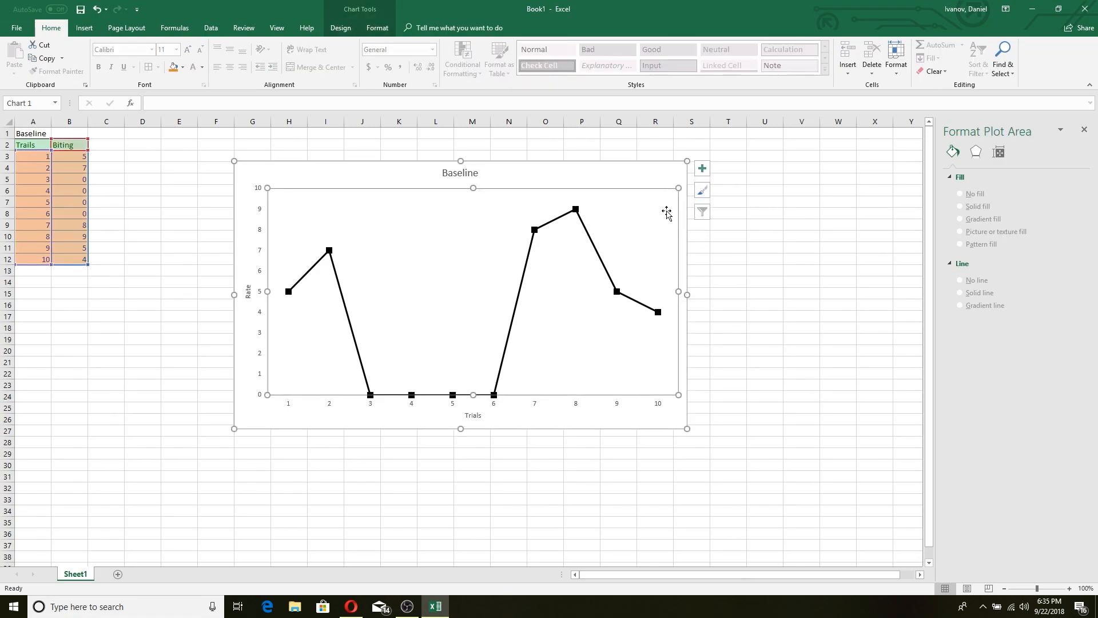
pyautogui.click(707, 172)
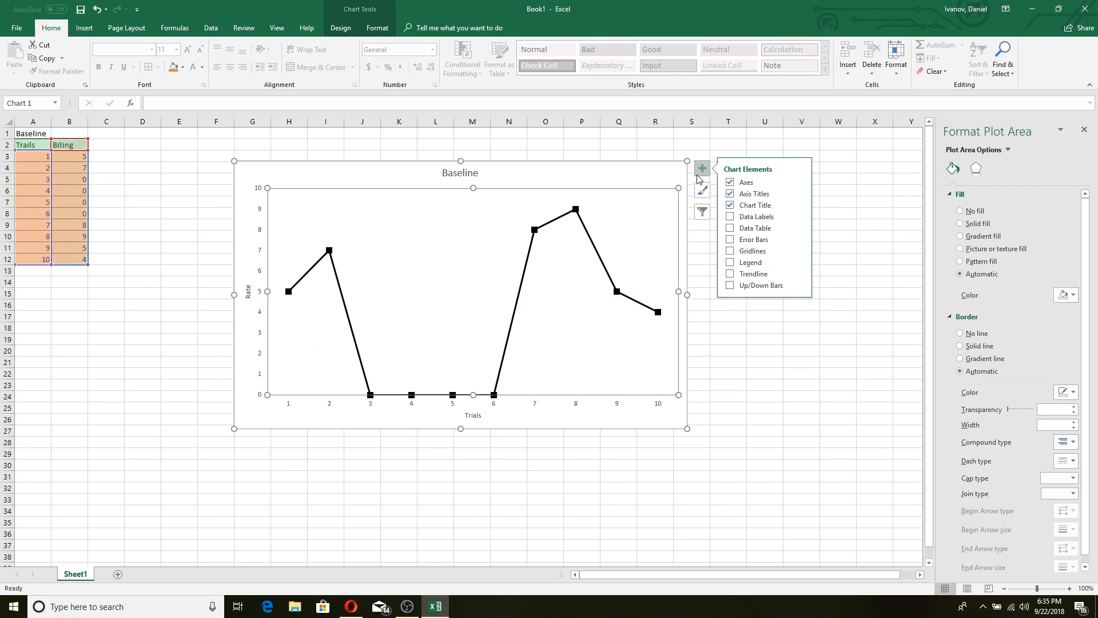
pyautogui.click(757, 275)
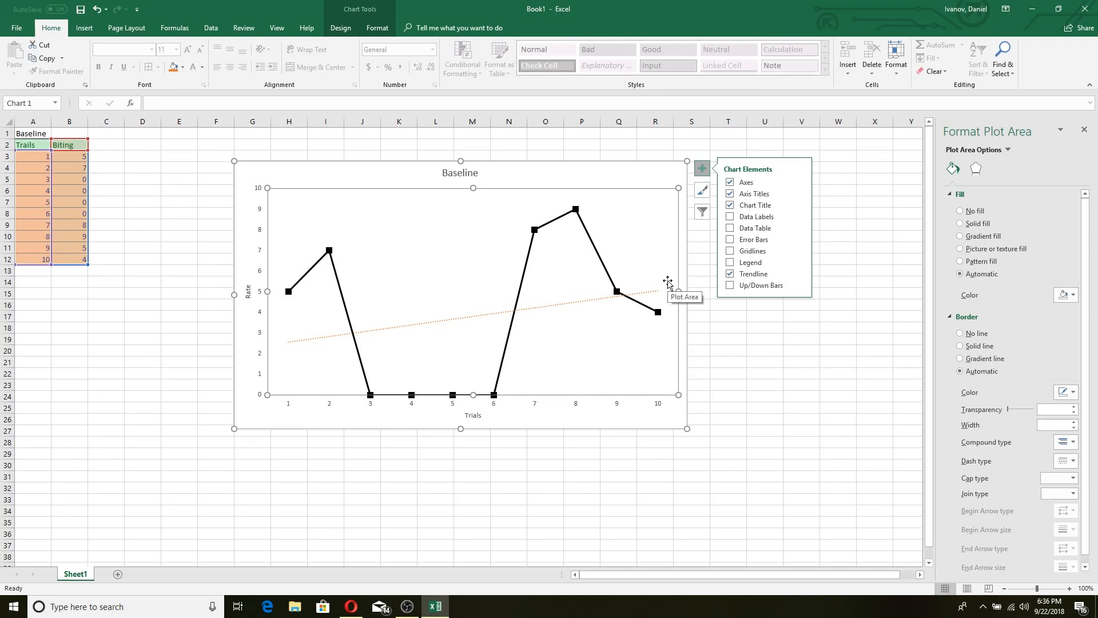
pyautogui.click(731, 276)
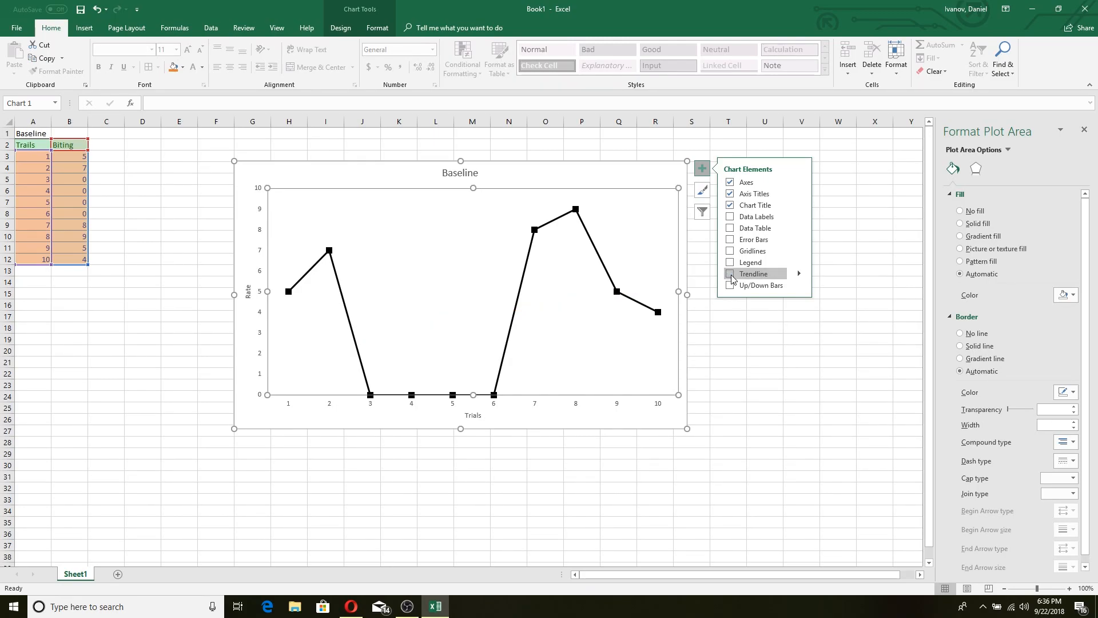
pyautogui.click(867, 224)
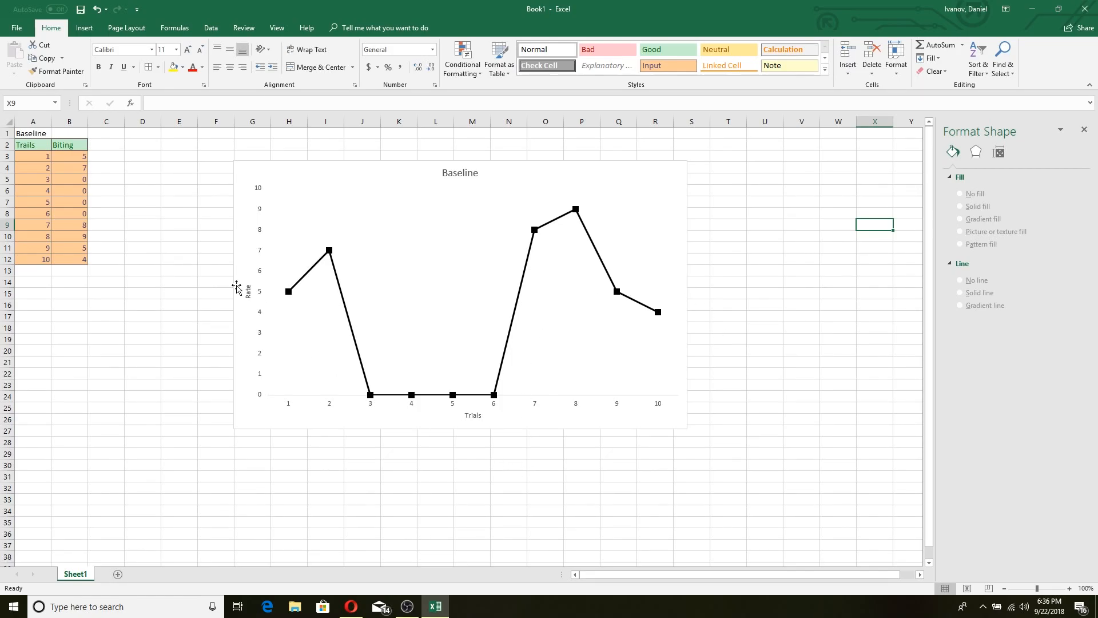
# Enter the column header Slapping in cell C2, beside the Biting header.
pyautogui.doubleClick(110, 145)
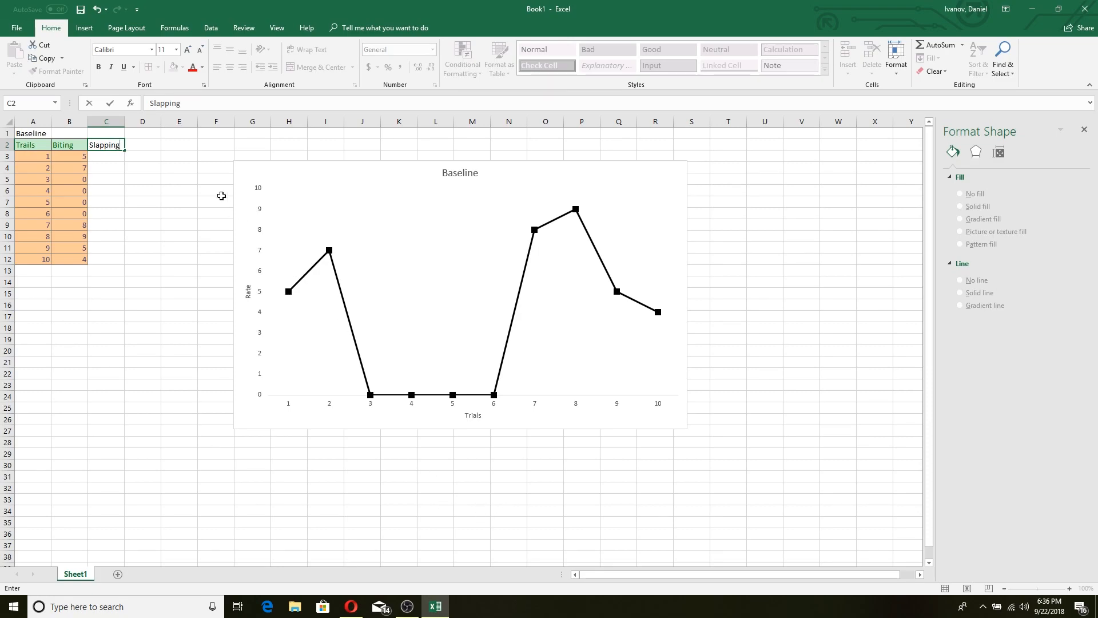
pyautogui.moveTo(177, 168); pyautogui.dragTo(176, 160)
pyautogui.click(111, 157)
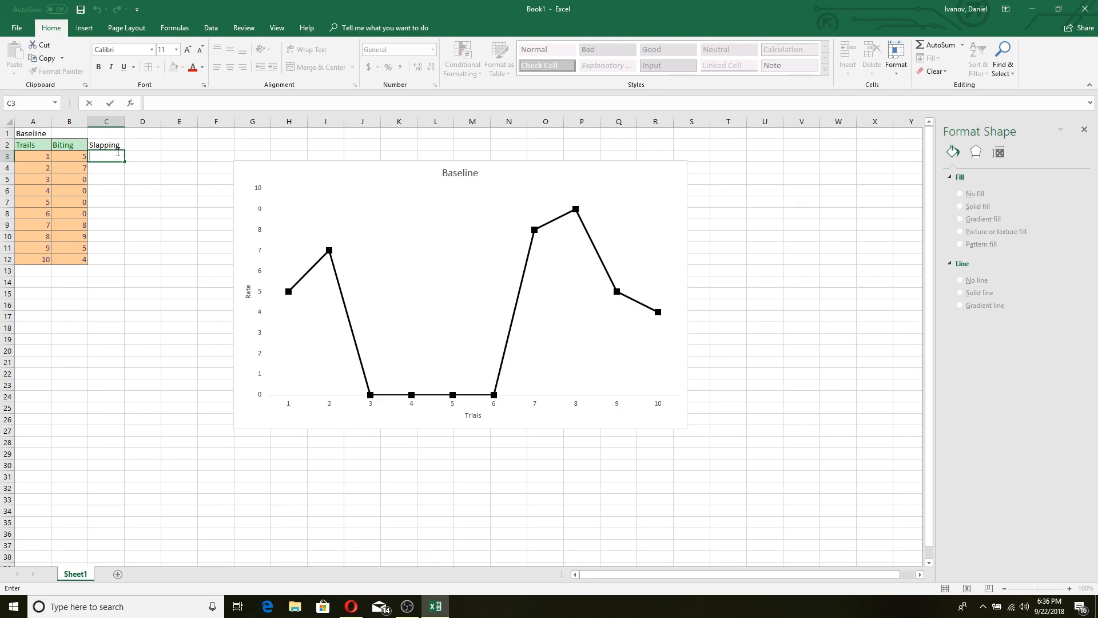
# Enter the Slapping counts 2, 3, 3, 3, 10, 0, 0, 0, 0 and 12 in cells C3 to C12.
pyautogui.write('2')
pyautogui.press('Return')
pyautogui.write('3')
pyautogui.press('Return')
pyautogui.write('3')
pyautogui.press('Return')
pyautogui.write('33')
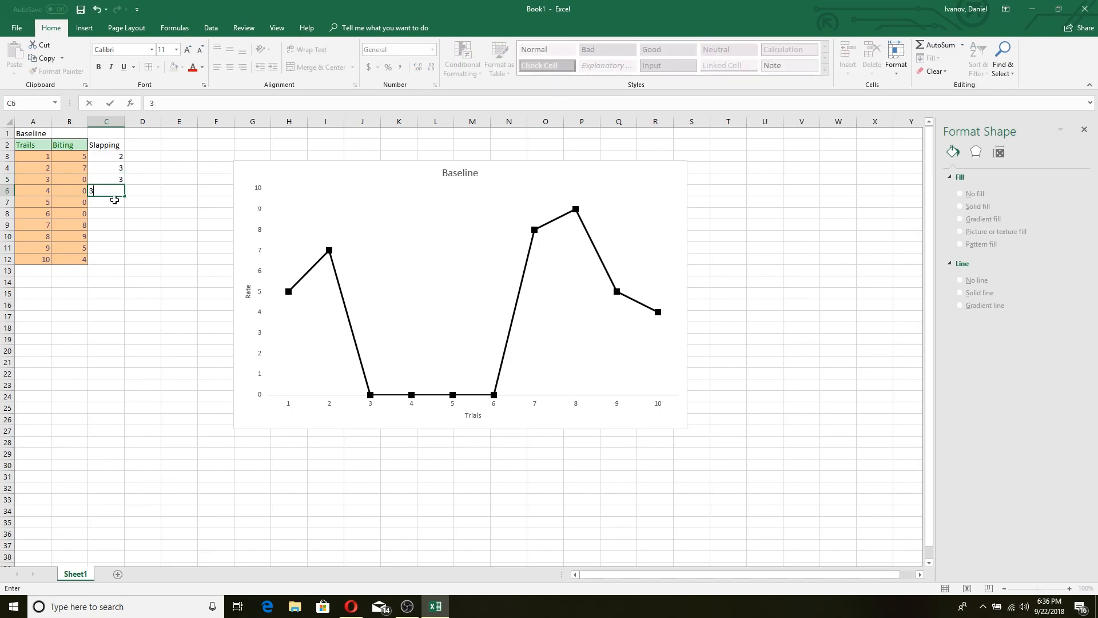
pyautogui.press('Return')
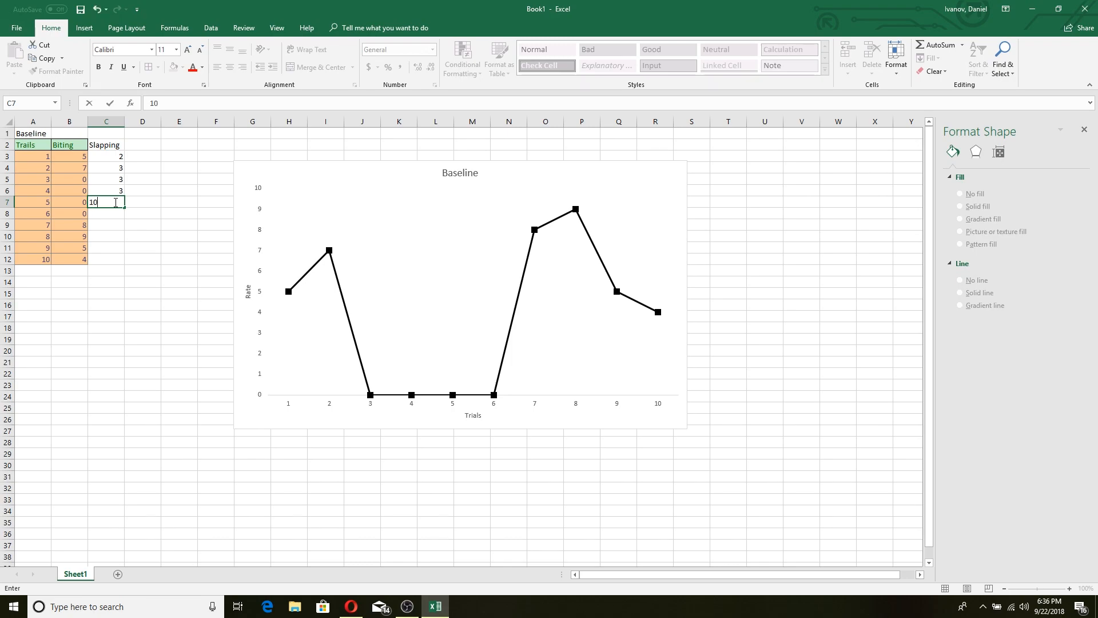
pyautogui.write('10')
pyautogui.press('Return')
pyautogui.write('0')
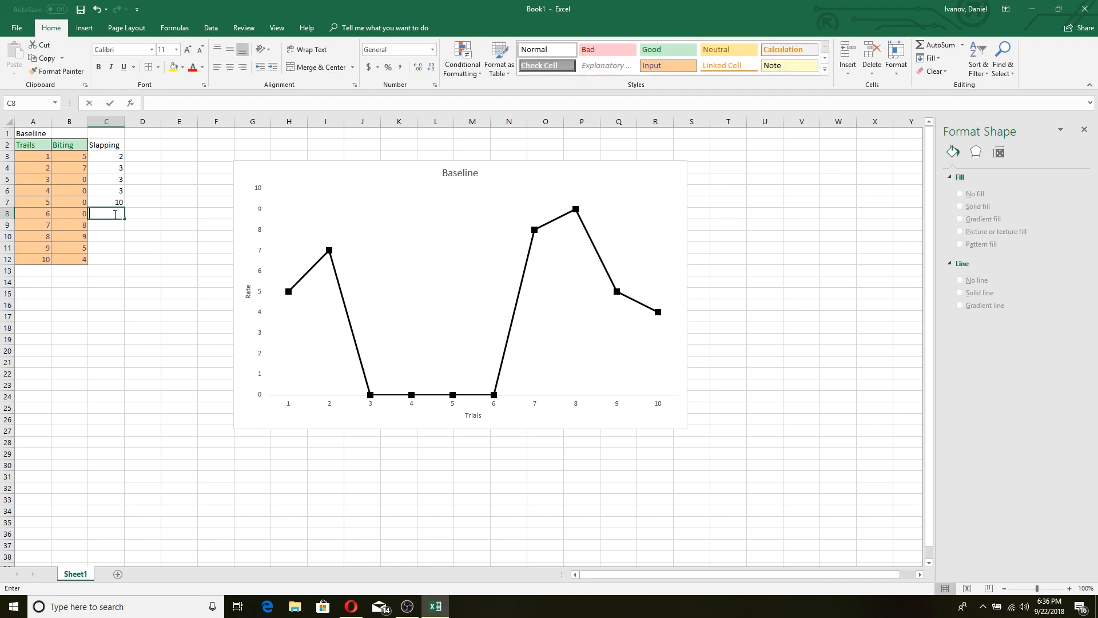
pyautogui.press('Return')
pyautogui.write('0')
pyautogui.press('Return')
pyautogui.write('0')
pyautogui.press('Return')
pyautogui.write('0')
pyautogui.press('Return')
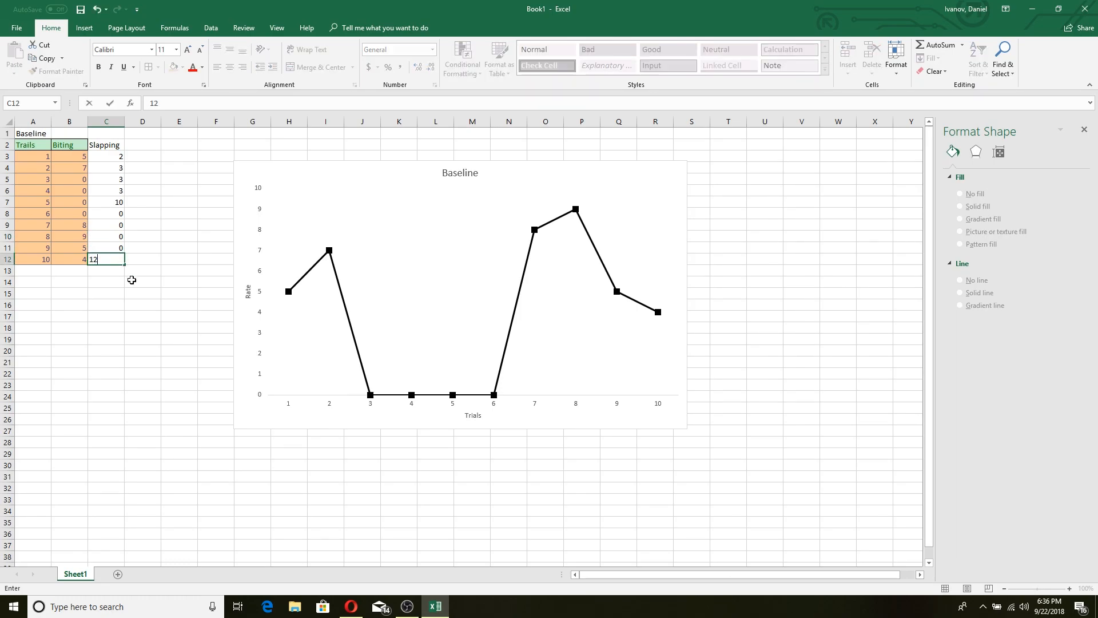
pyautogui.click(129, 292)
# Apply the Good cell style to the Slapping header and the Input style to the values in C3:C12.
pyautogui.click(100, 145)
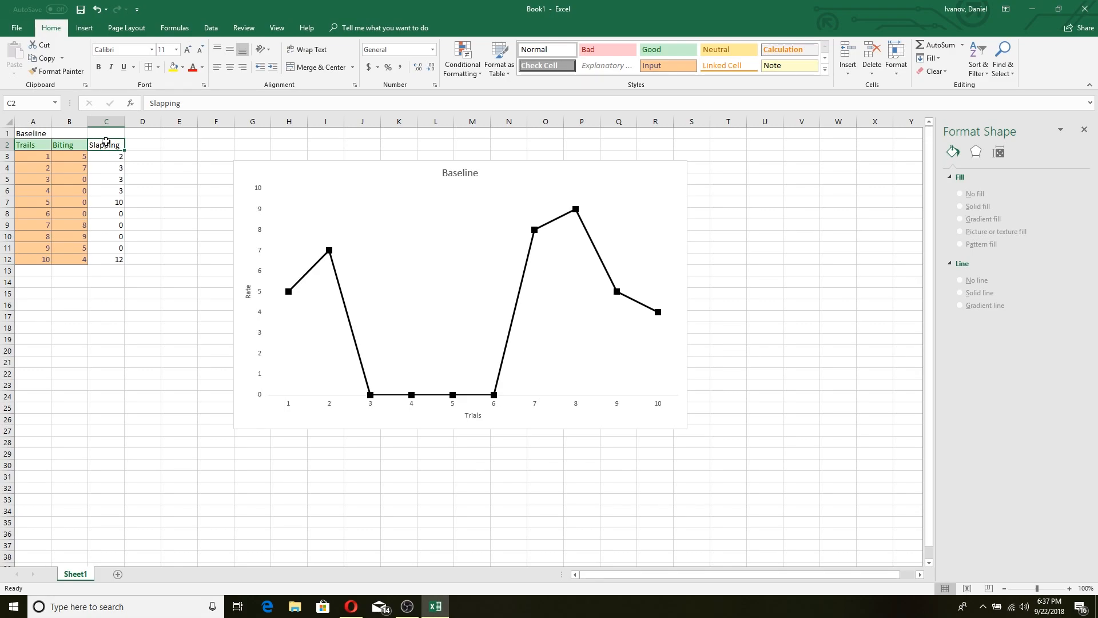
pyautogui.click(669, 49)
pyautogui.moveTo(113, 159); pyautogui.dragTo(120, 256)
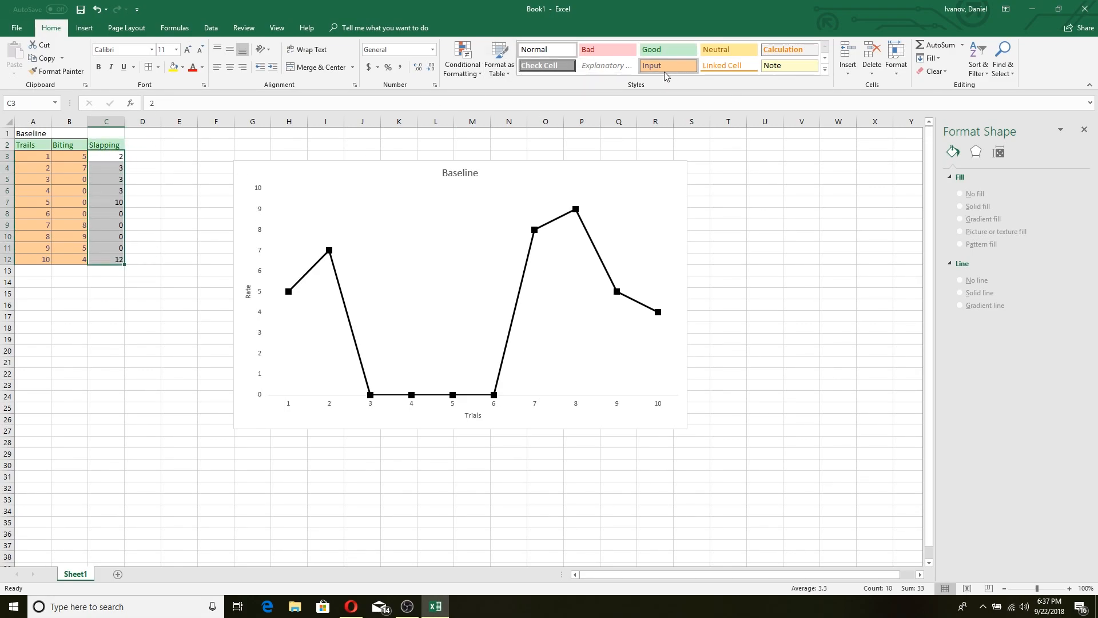
pyautogui.click(646, 65)
pyautogui.click(167, 167)
# Make the Slapping column C2:C12 bold and apply all borders to it.
pyautogui.moveTo(113, 148); pyautogui.dragTo(117, 261)
pyautogui.click(99, 67)
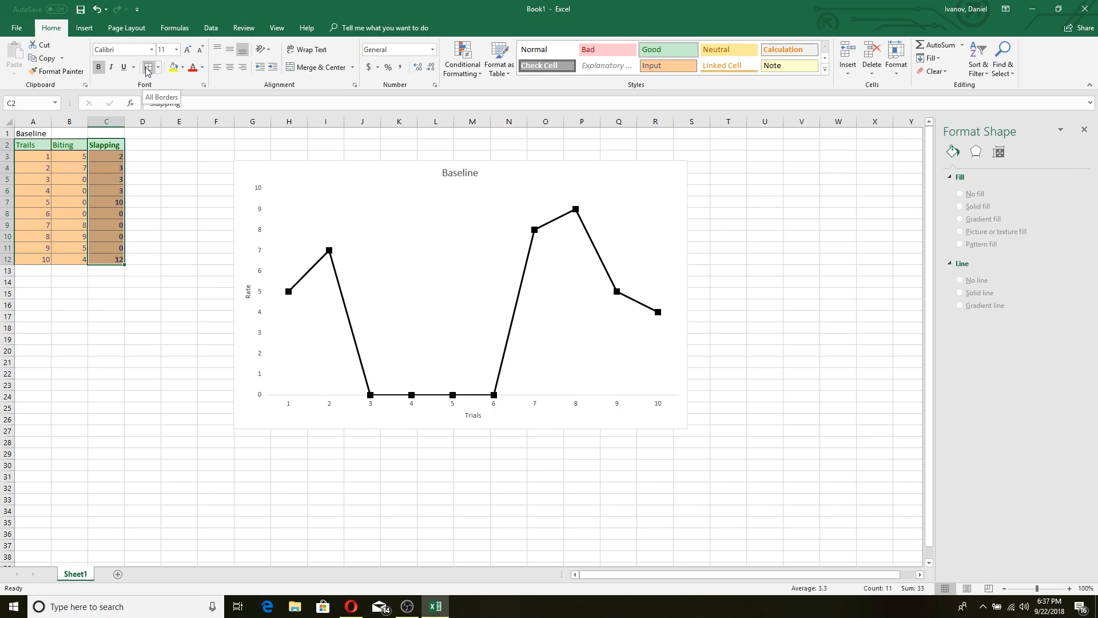
pyautogui.click(158, 68)
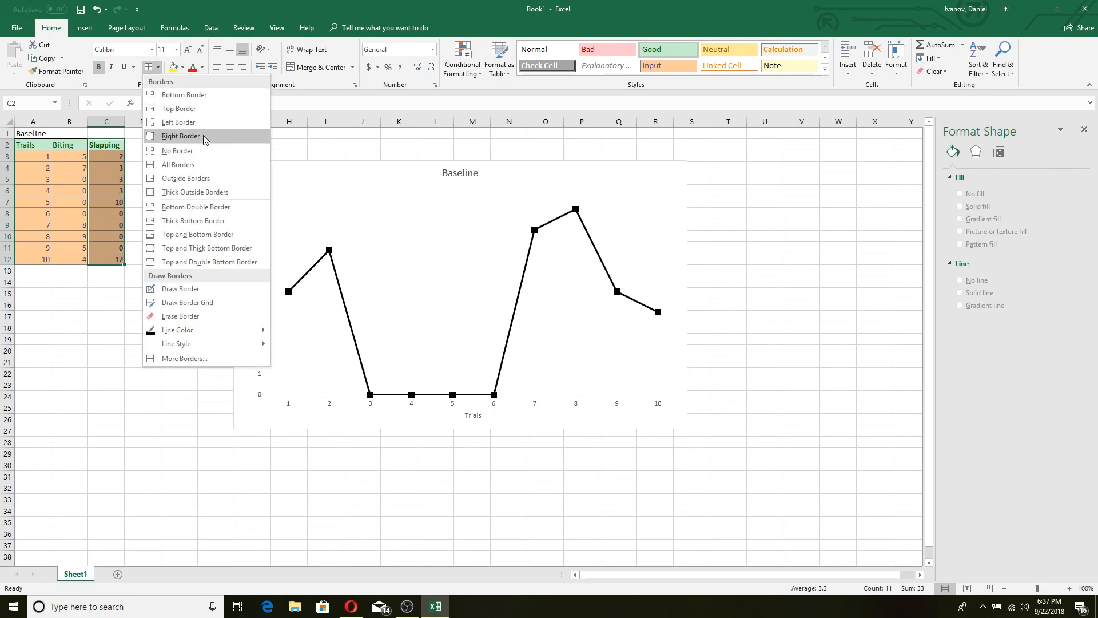
pyautogui.click(197, 164)
pyautogui.click(178, 165)
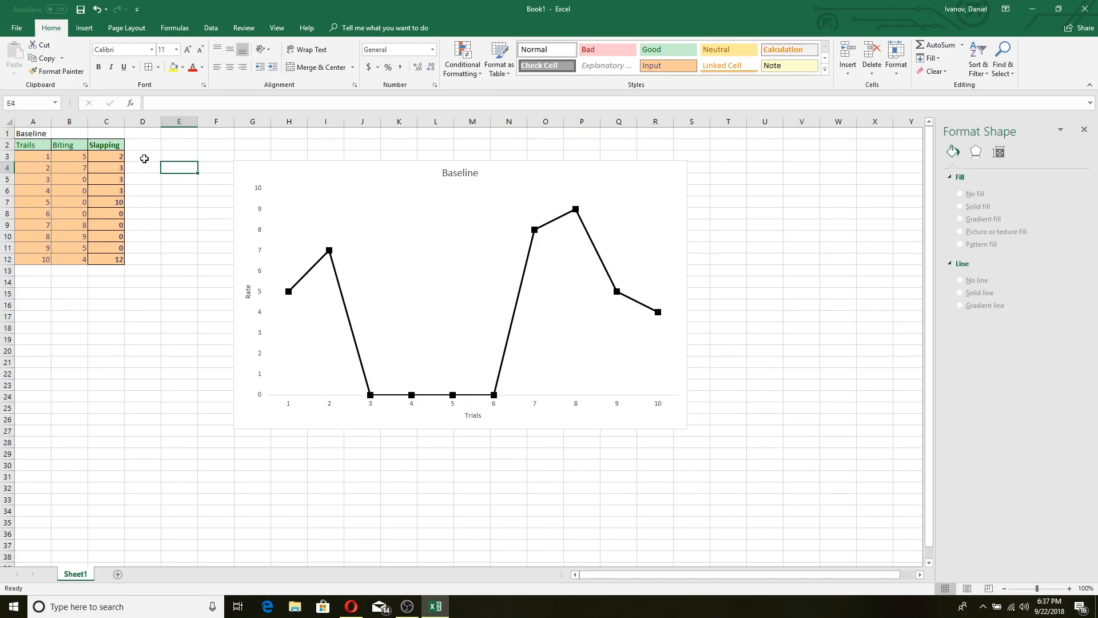
pyautogui.rightClick(394, 191)
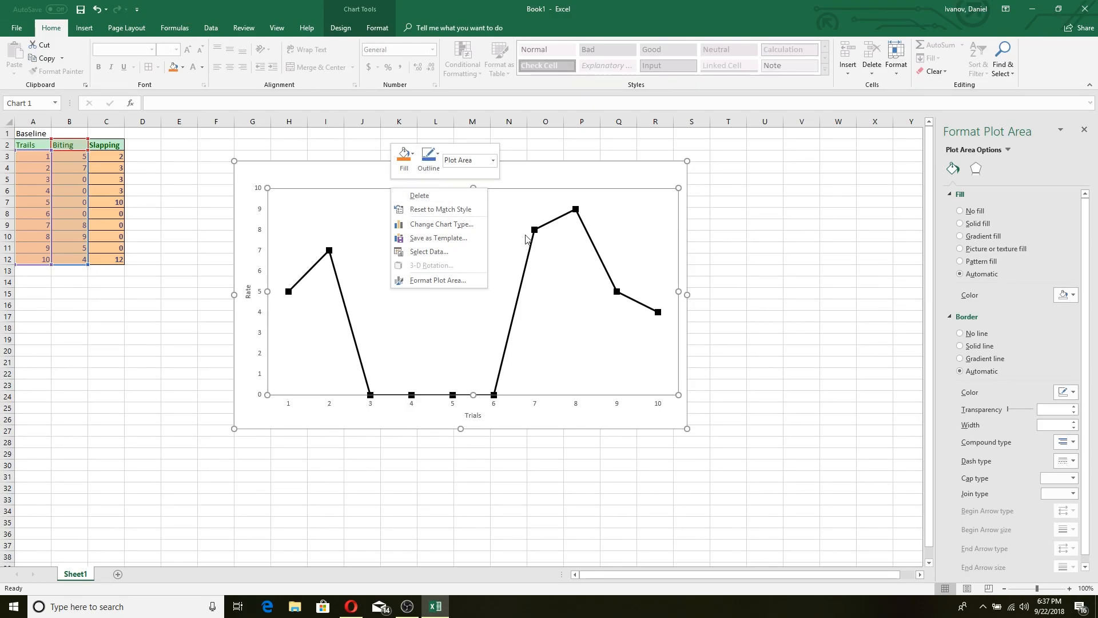
pyautogui.click(451, 252)
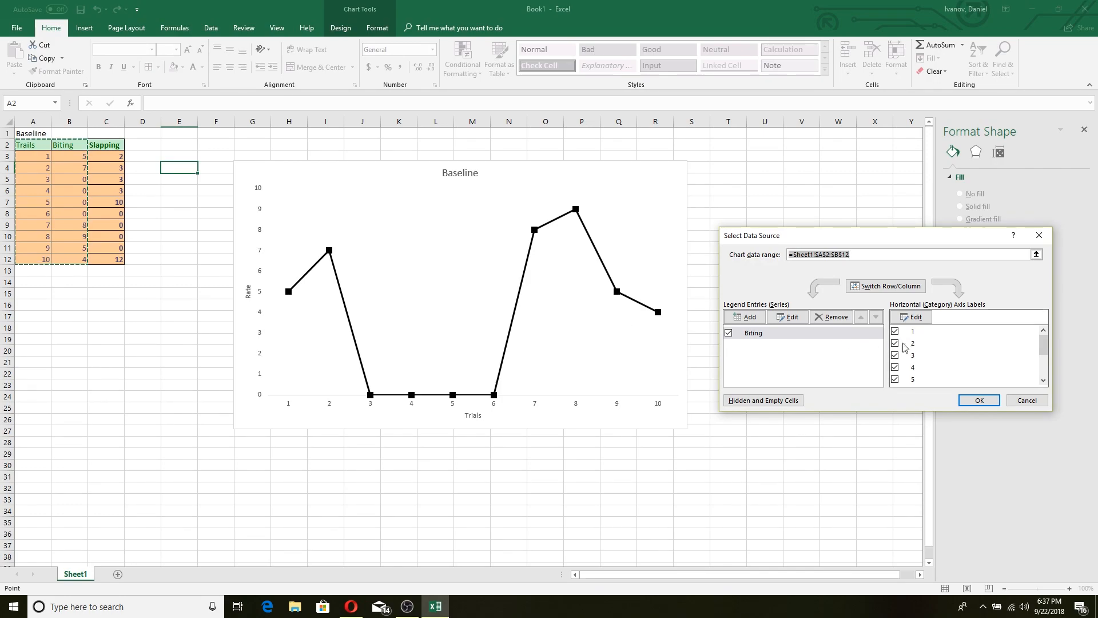
pyautogui.click(757, 321)
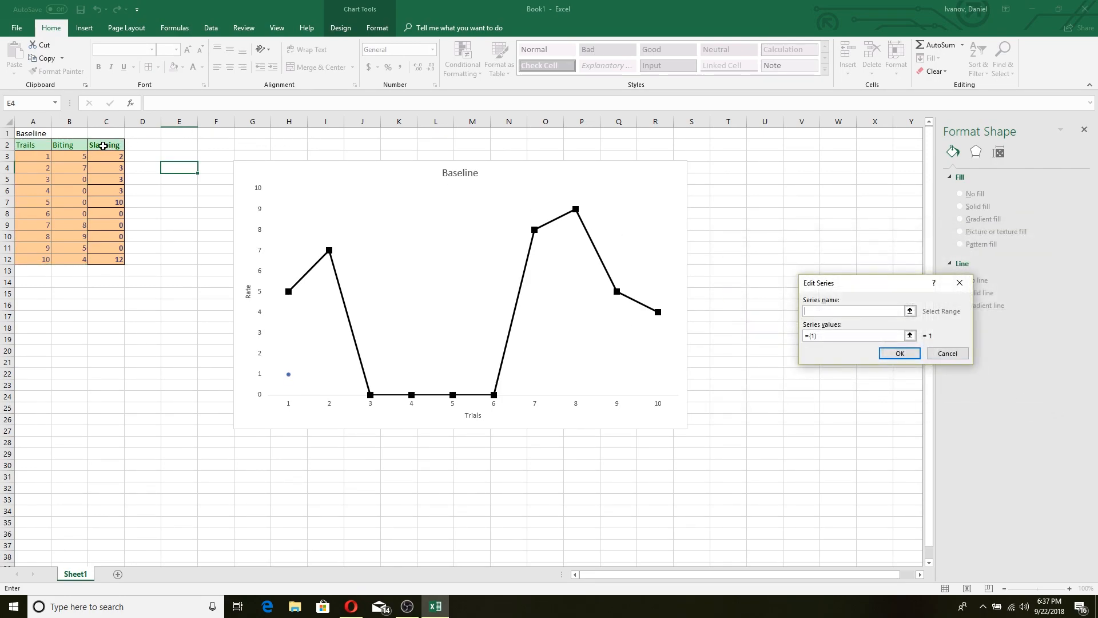
pyautogui.moveTo(107, 156); pyautogui.dragTo(154, 171)
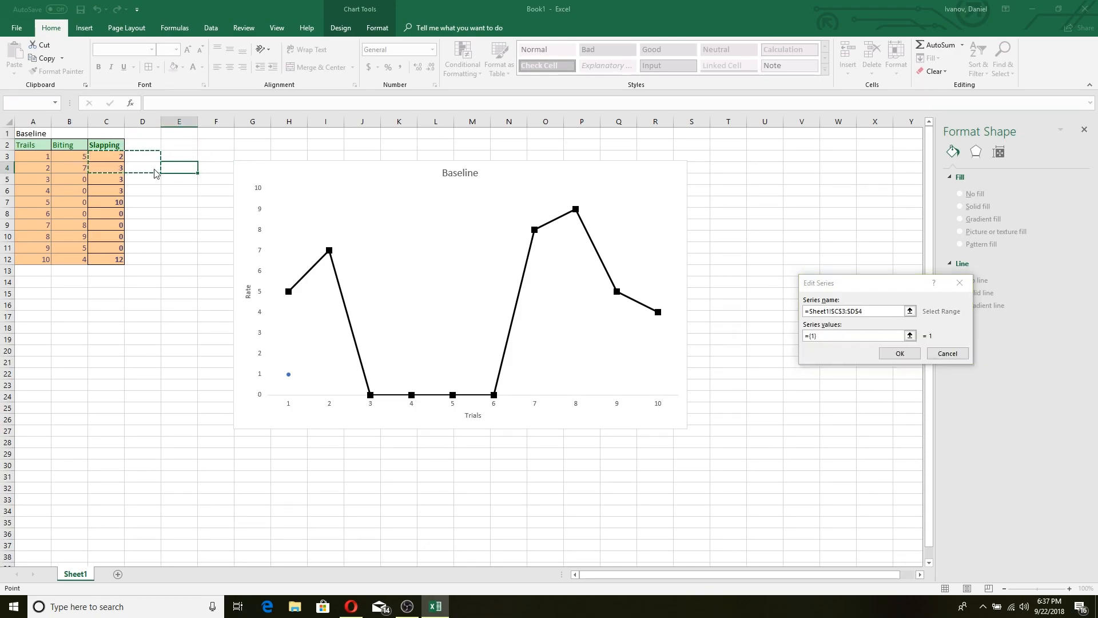
pyautogui.click(556, 338)
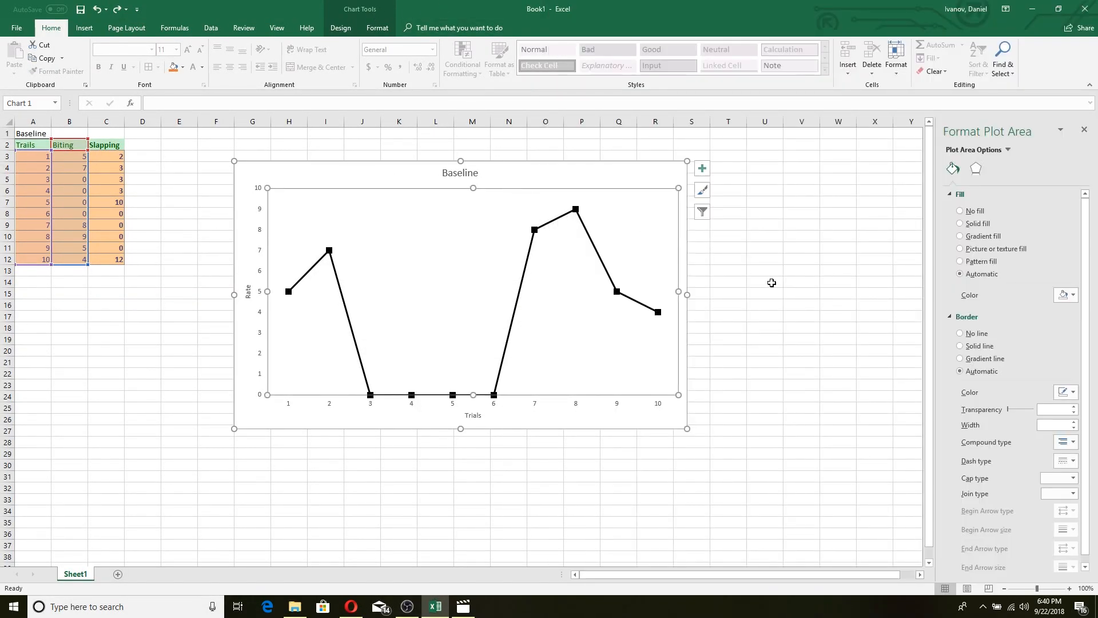
pyautogui.click(792, 271)
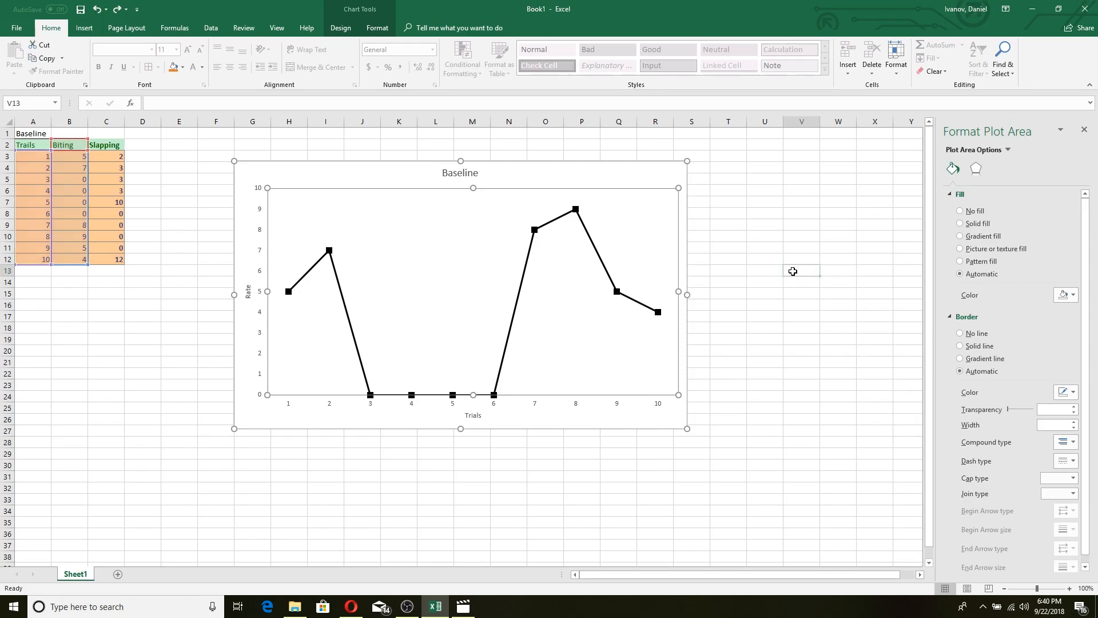
# Add a second data series to the chart, taking its name from cell C2 and its values from C3:C12.
pyautogui.click(556, 190)
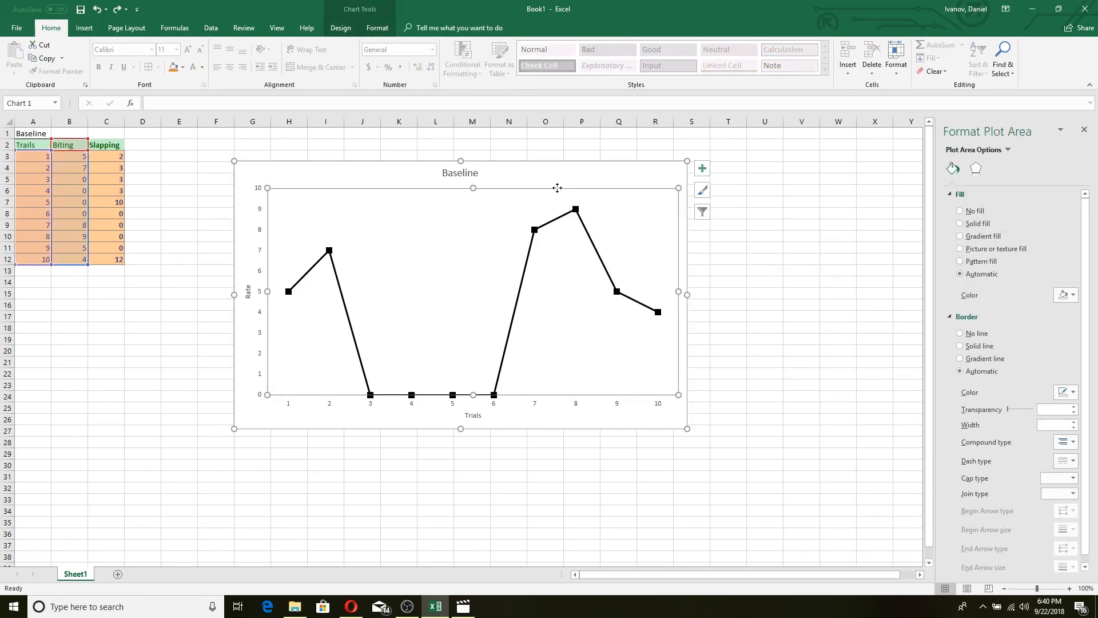
pyautogui.rightClick(483, 250)
pyautogui.click(533, 317)
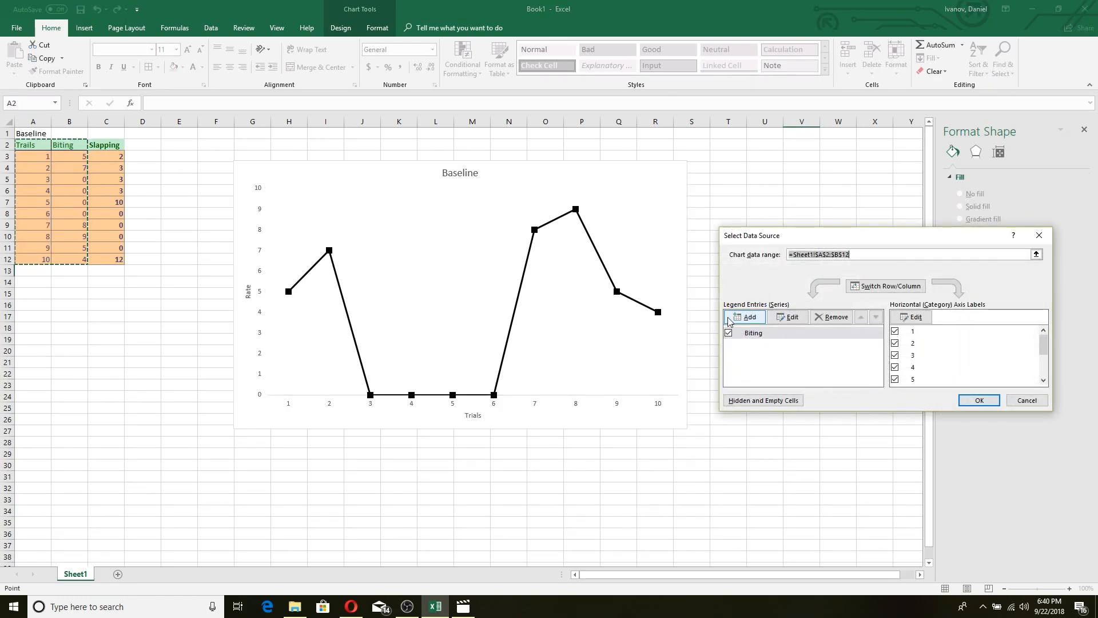
pyautogui.click(746, 316)
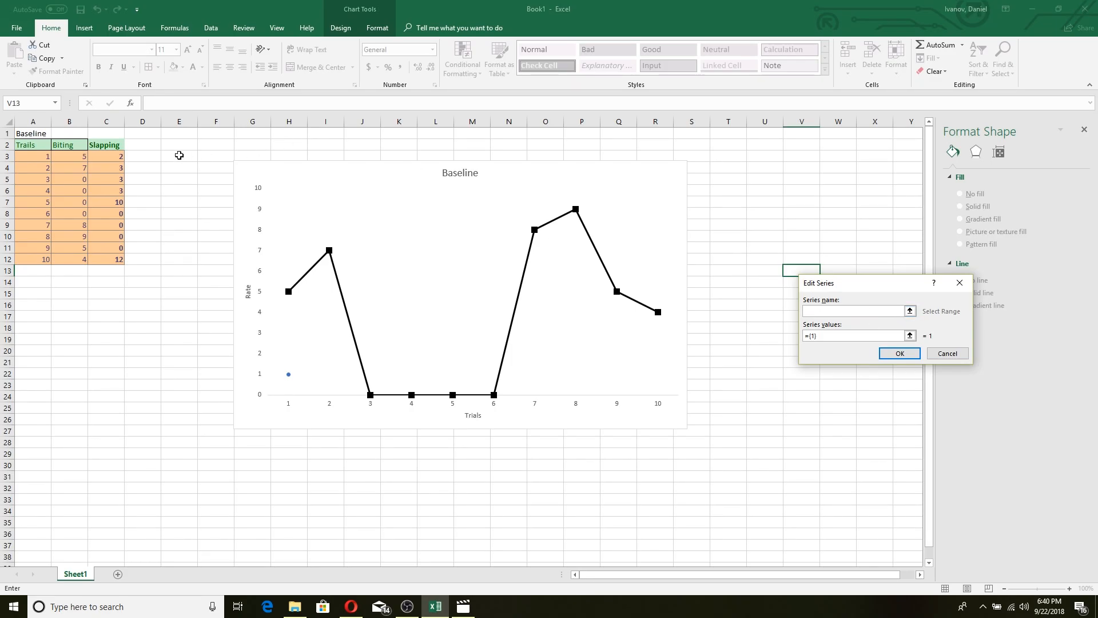
pyautogui.click(107, 146)
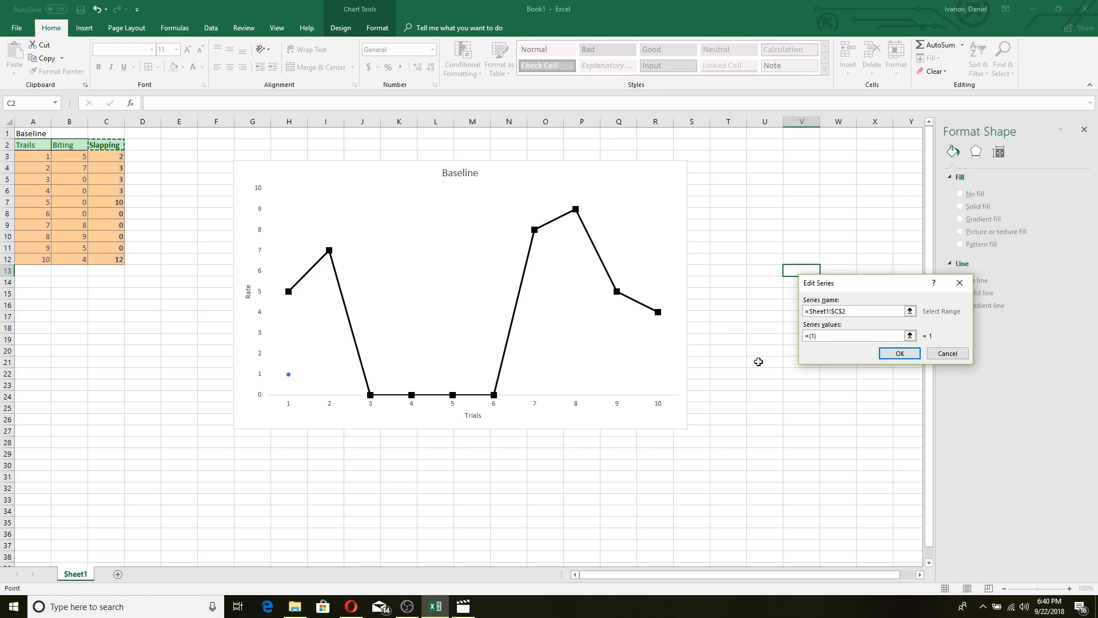
pyautogui.click(849, 335)
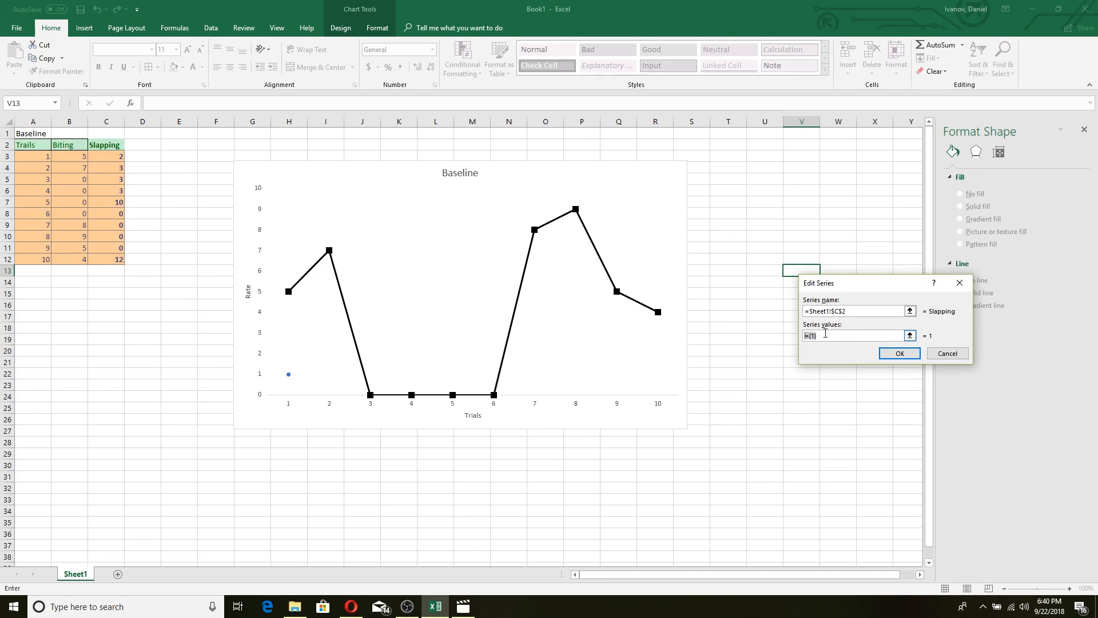
pyautogui.write('=')
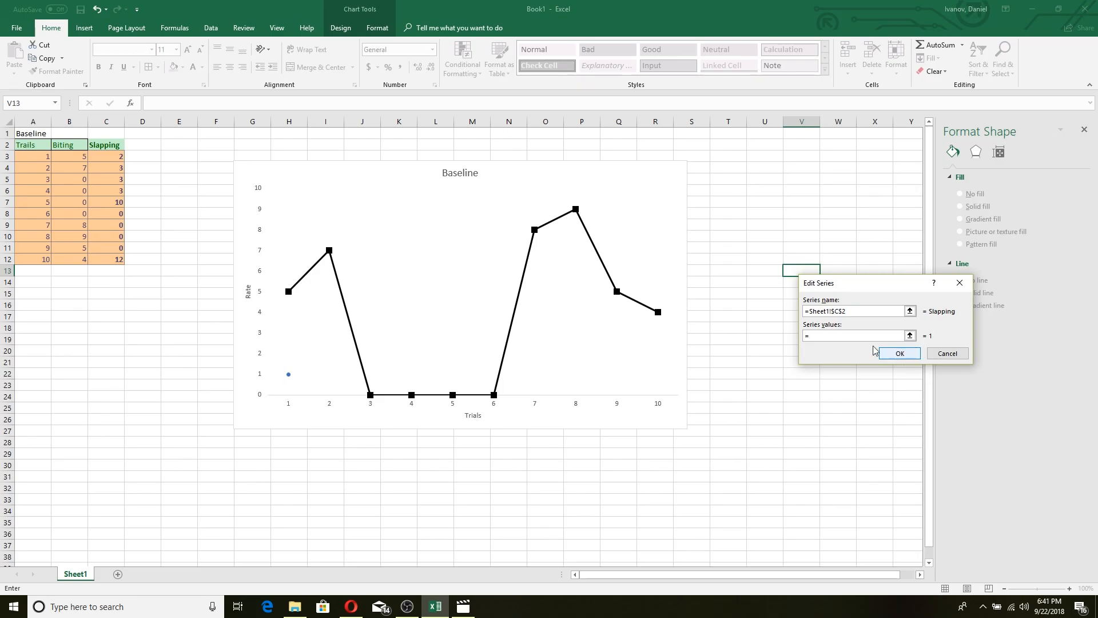
pyautogui.moveTo(103, 154); pyautogui.dragTo(114, 255)
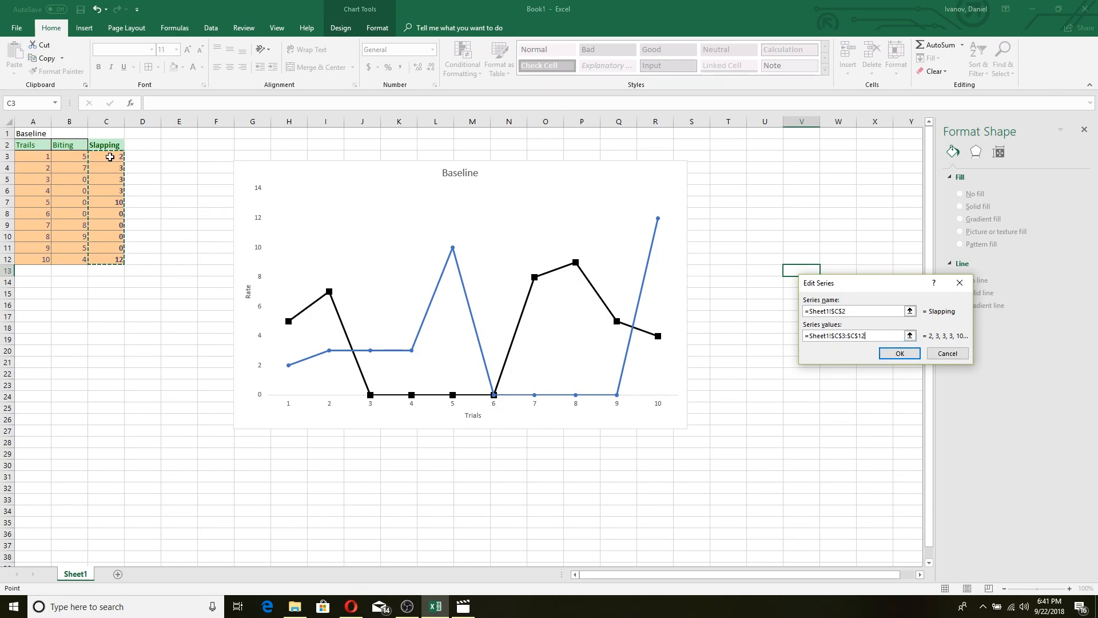
pyautogui.click(898, 355)
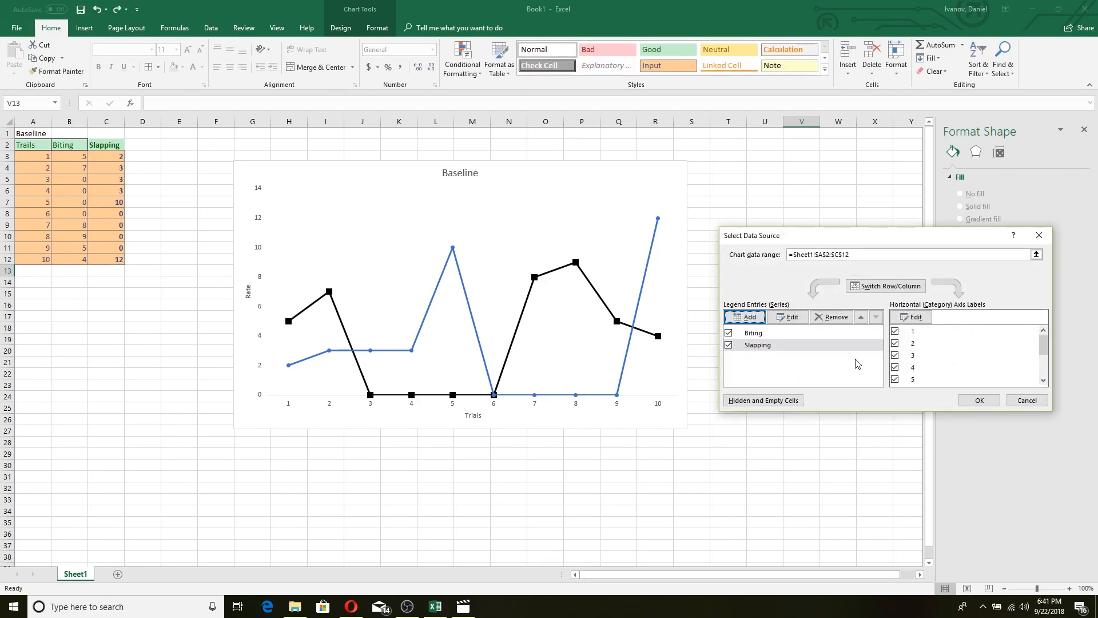
pyautogui.click(979, 401)
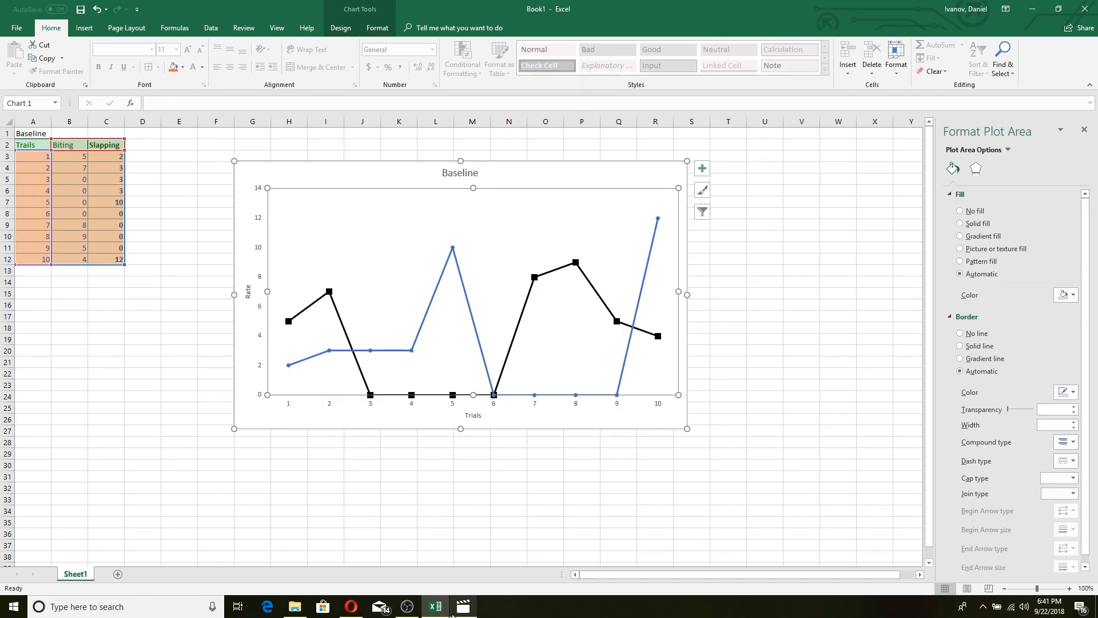
# Color the Slapping series line black and give its markers a black fill.
pyautogui.moveTo(416, 613)
pyautogui.moveTo(453, 249)
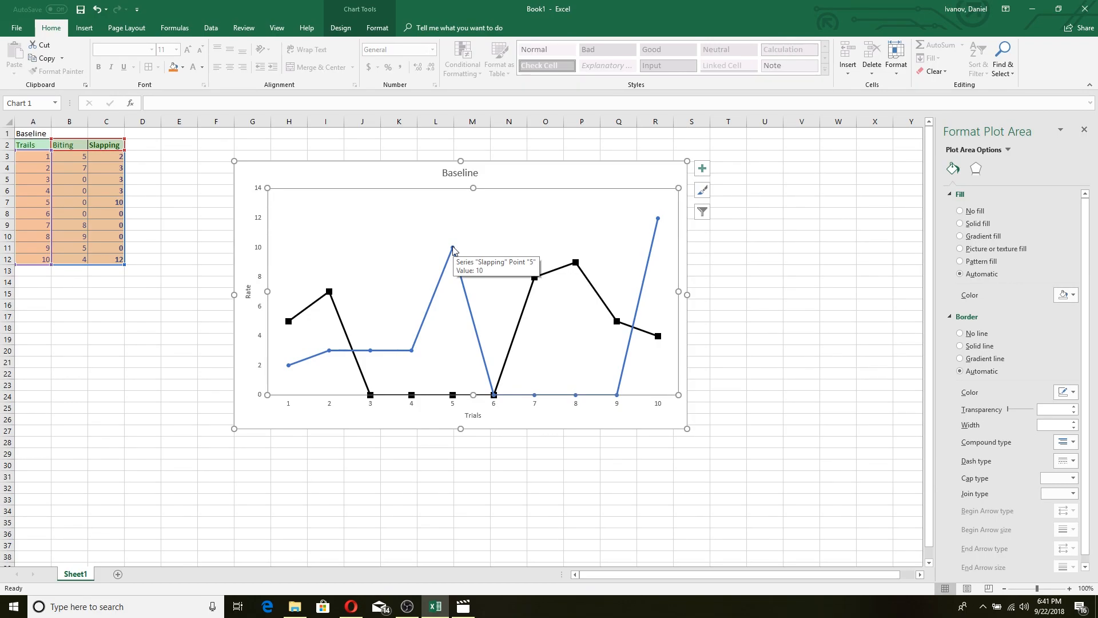
pyautogui.click(453, 249)
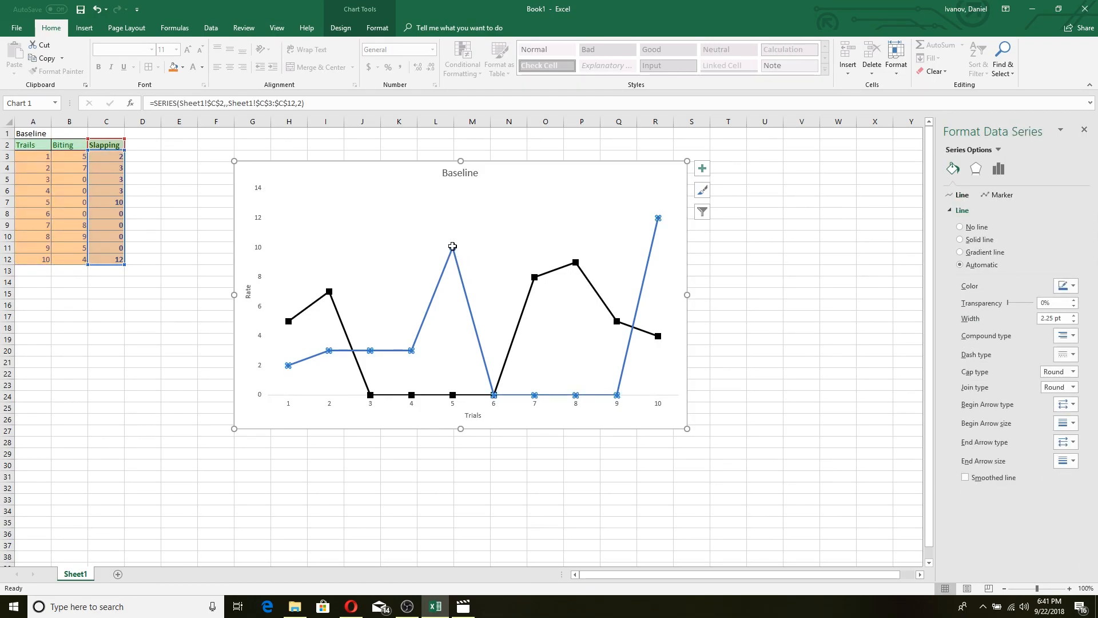
pyautogui.click(1068, 286)
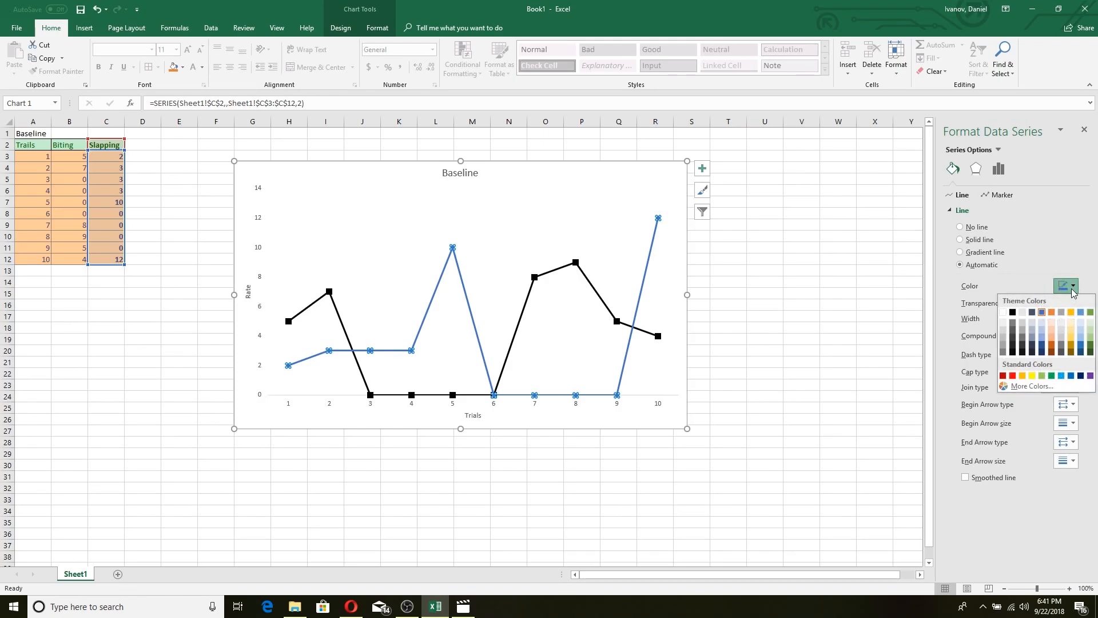
pyautogui.click(1013, 312)
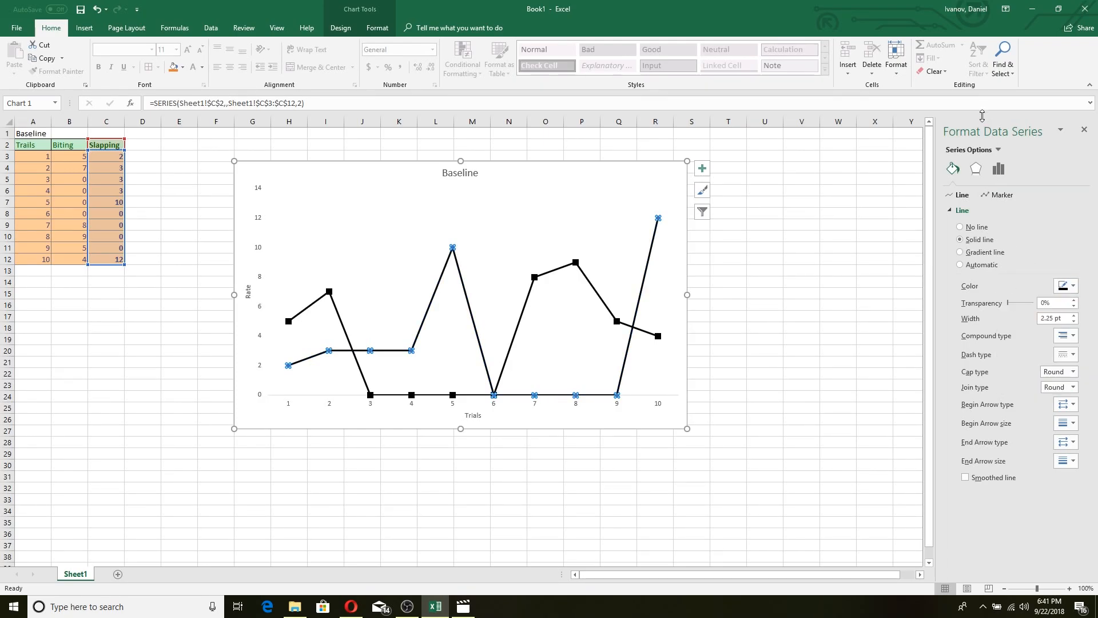
pyautogui.click(986, 196)
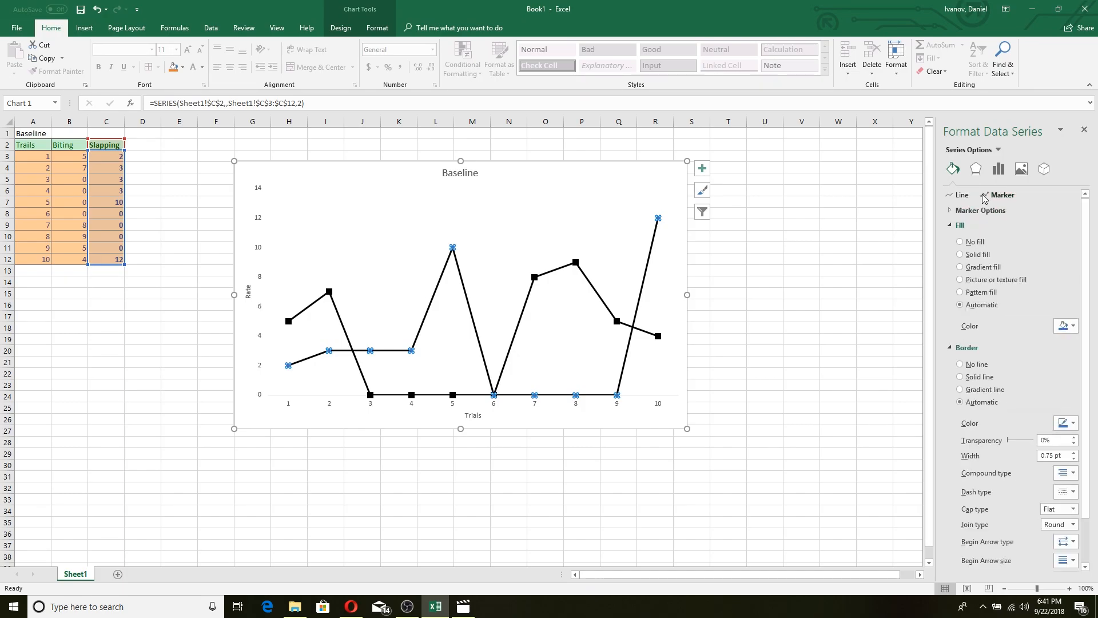
pyautogui.click(1068, 325)
pyautogui.click(1014, 353)
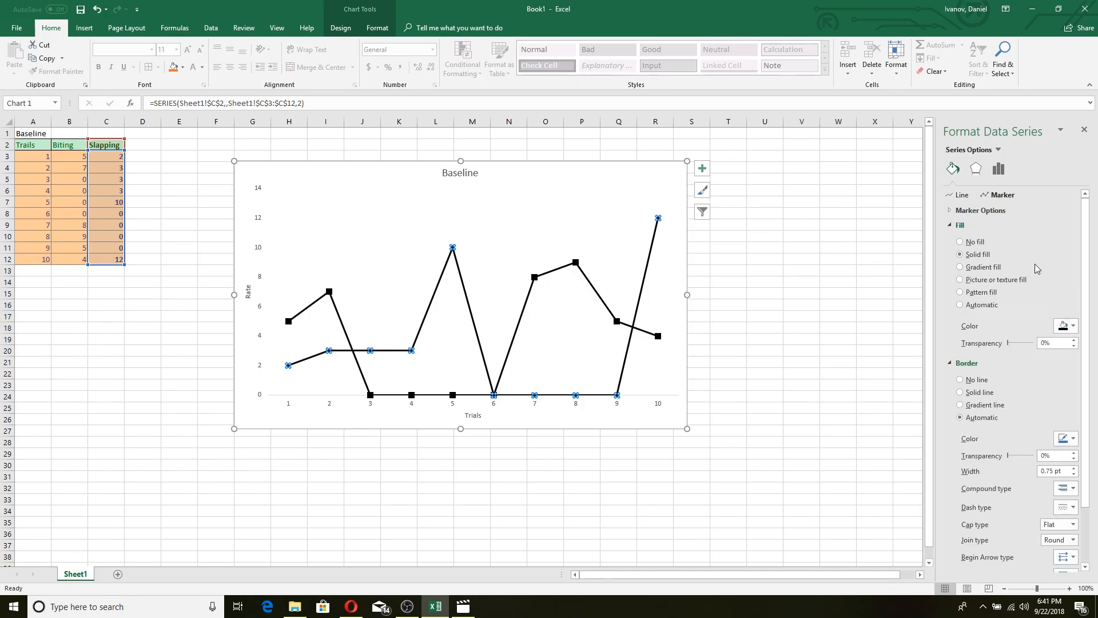
# Change the Slapping series markers to the built-in triangle type at size 10.
pyautogui.click(988, 211)
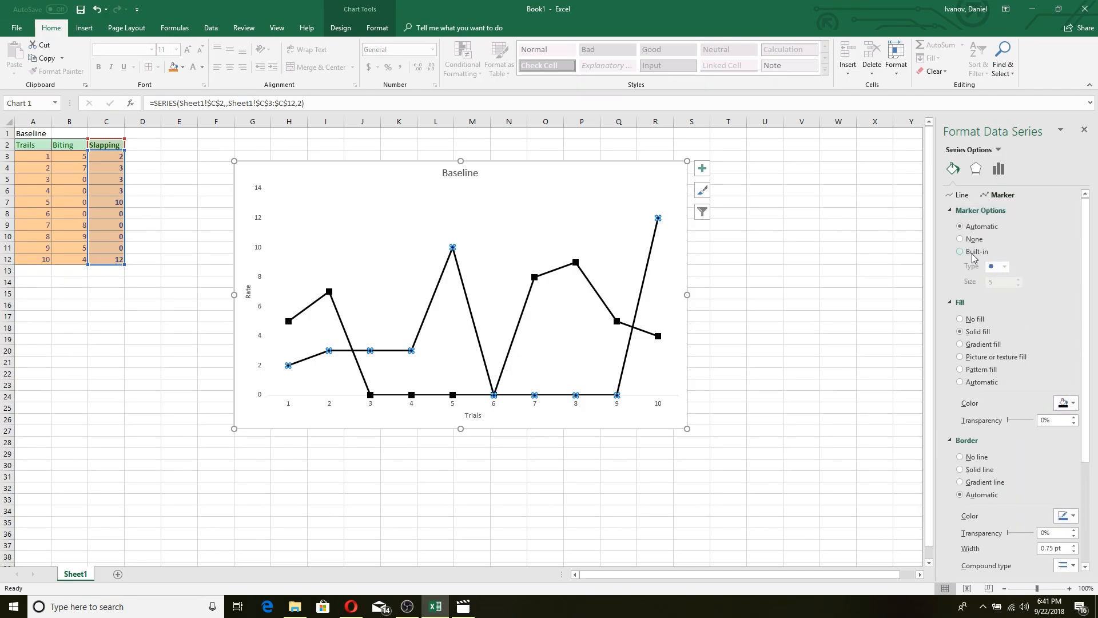
pyautogui.click(975, 252)
pyautogui.click(1005, 267)
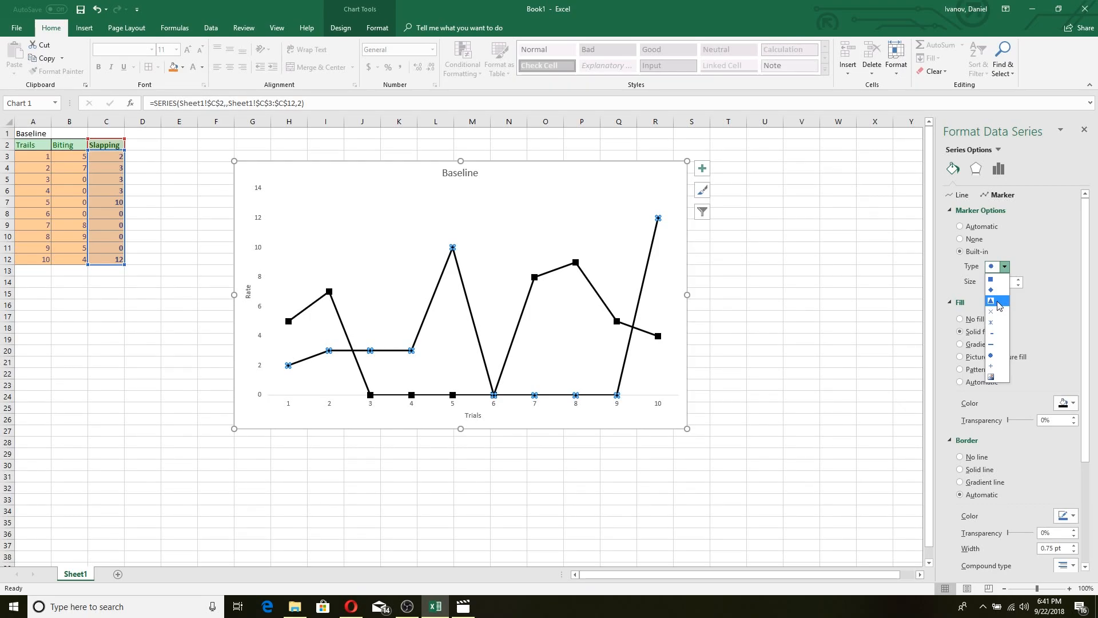
pyautogui.click(999, 305)
pyautogui.click(1019, 280)
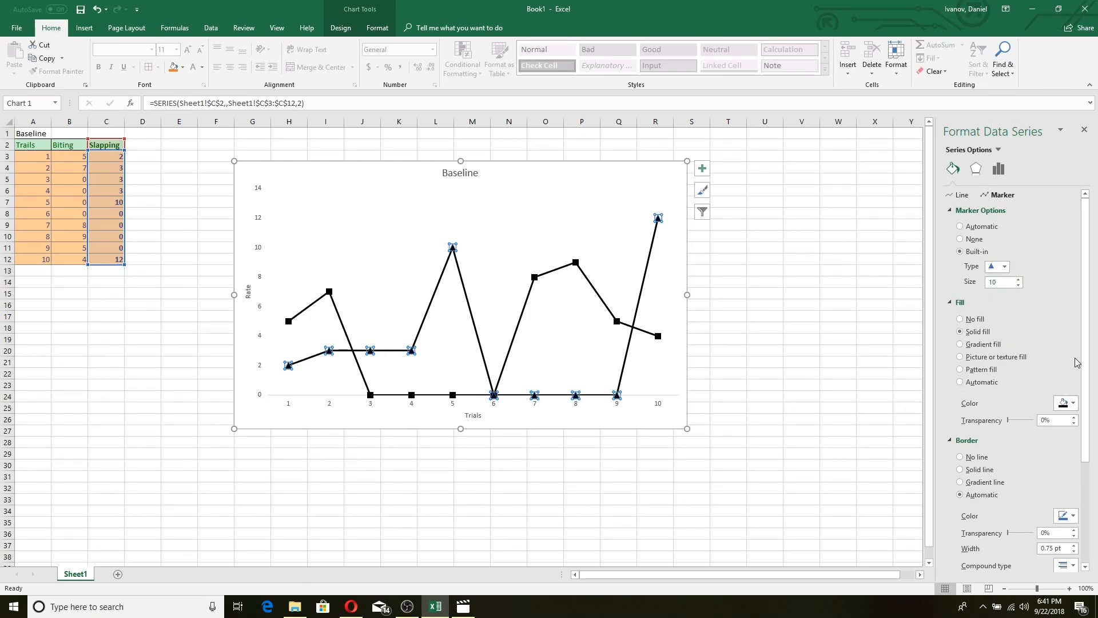
pyautogui.click(831, 236)
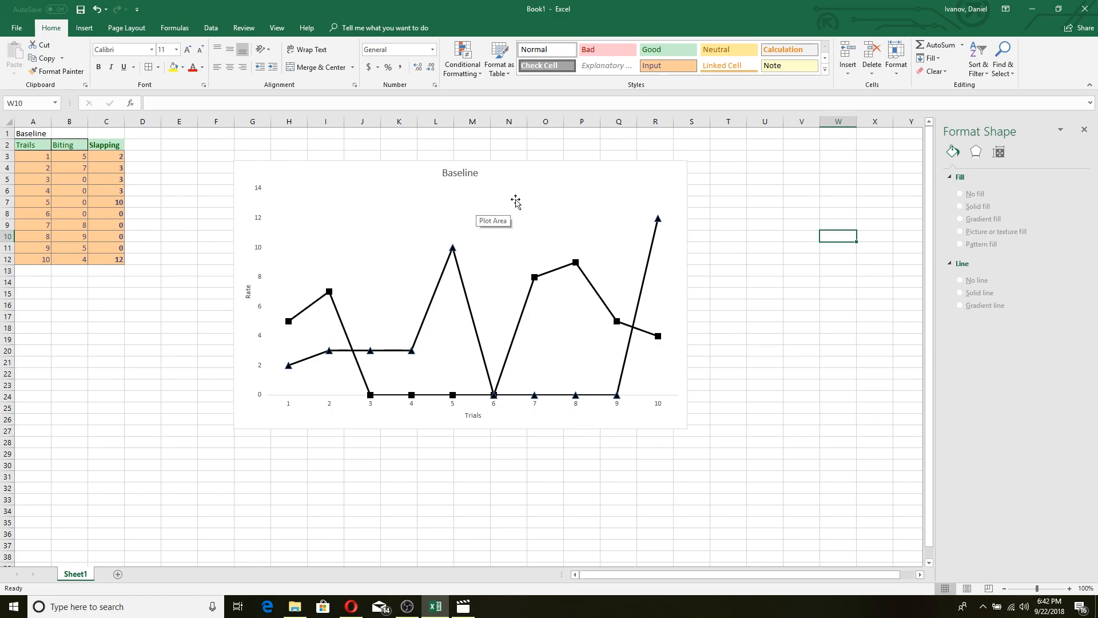
# Add a legend to the Baseline chart.
pyautogui.click(647, 189)
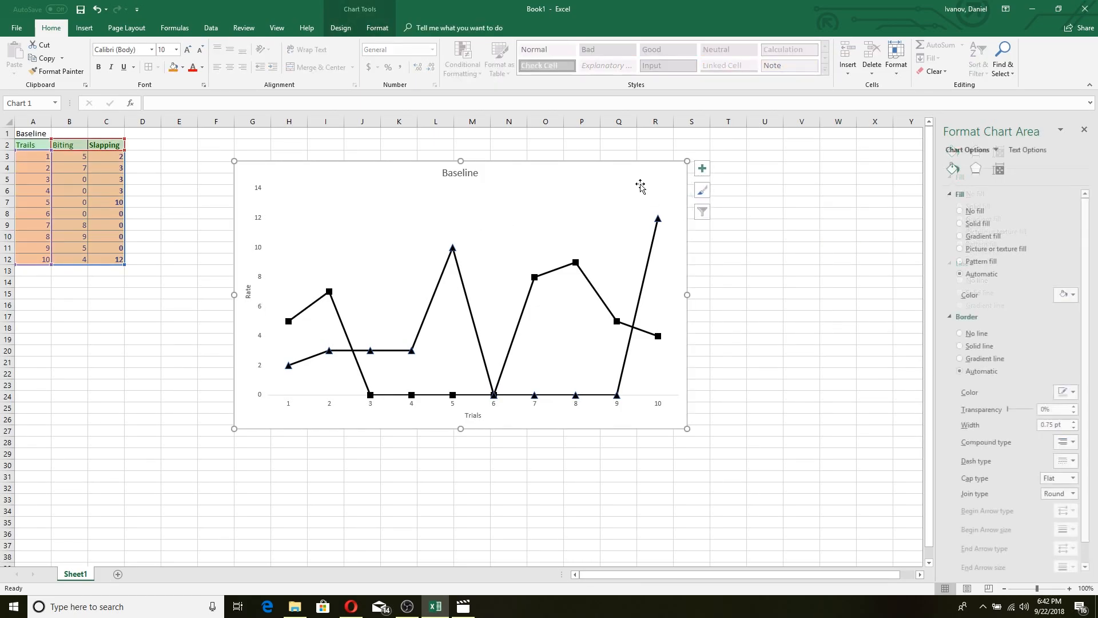
pyautogui.click(711, 169)
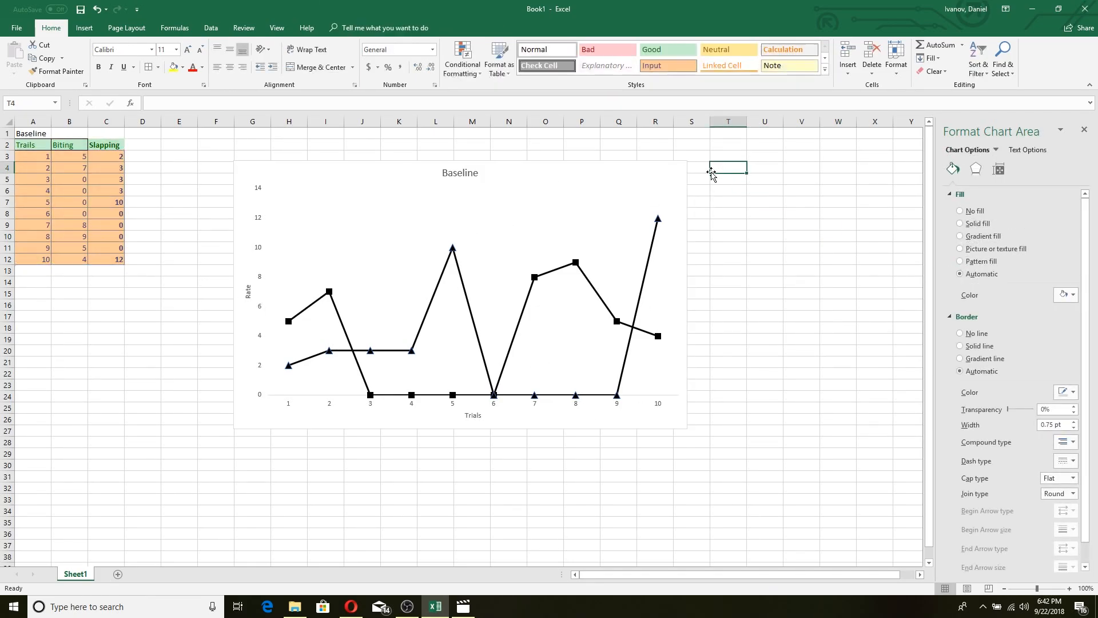
pyautogui.click(675, 174)
pyautogui.click(703, 170)
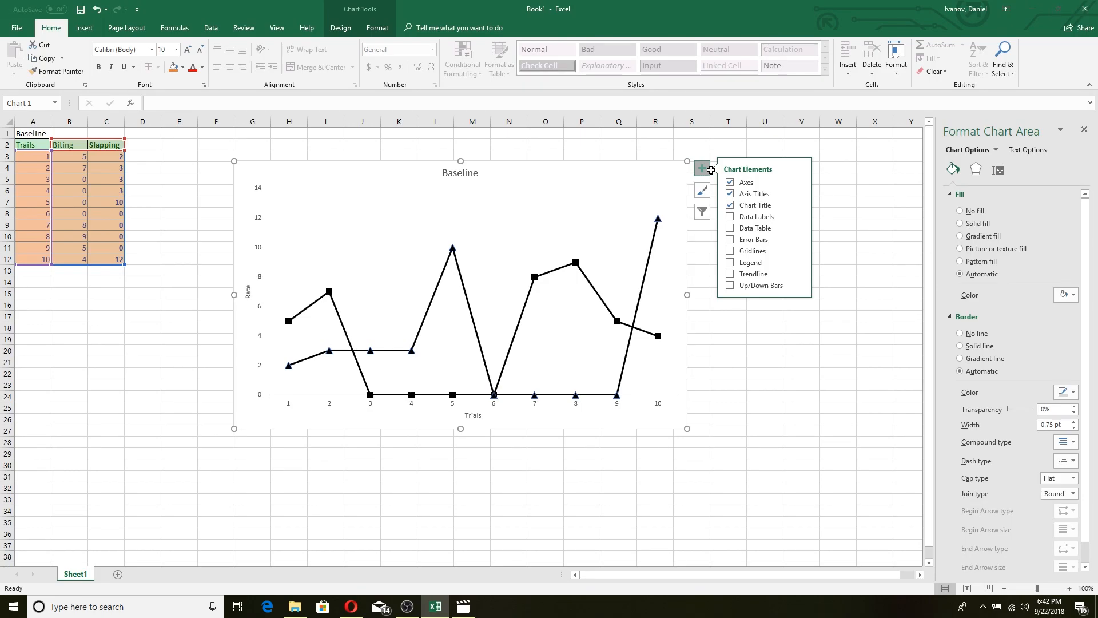
pyautogui.click(731, 263)
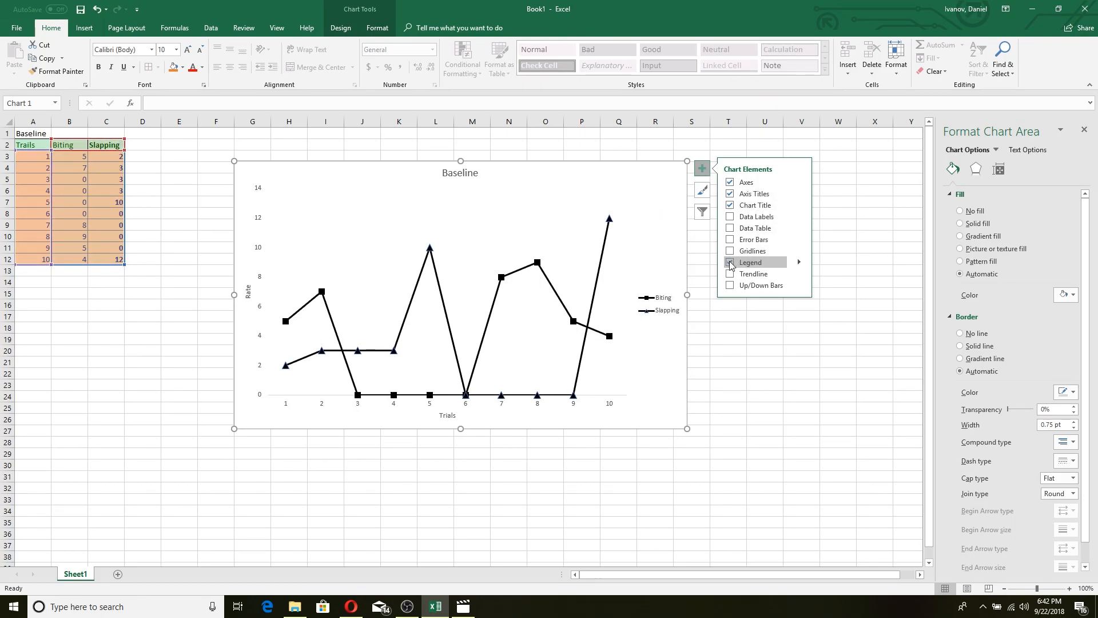
pyautogui.click(837, 349)
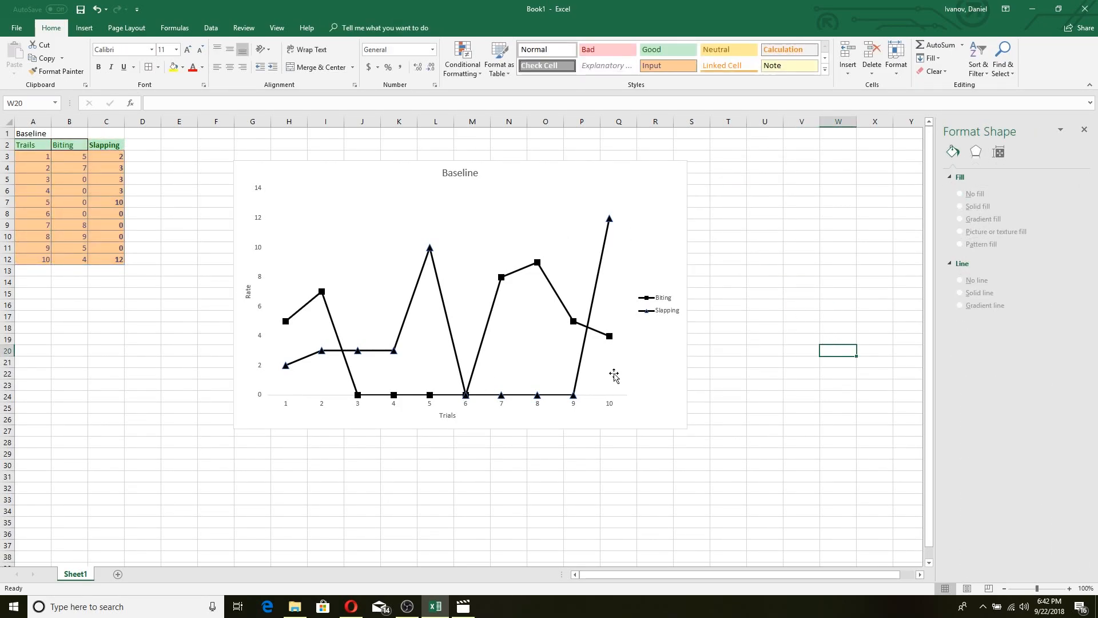
# Set the chart legend's position to Bottom.
pyautogui.click(670, 314)
pyautogui.rightClick(670, 310)
pyautogui.click(724, 403)
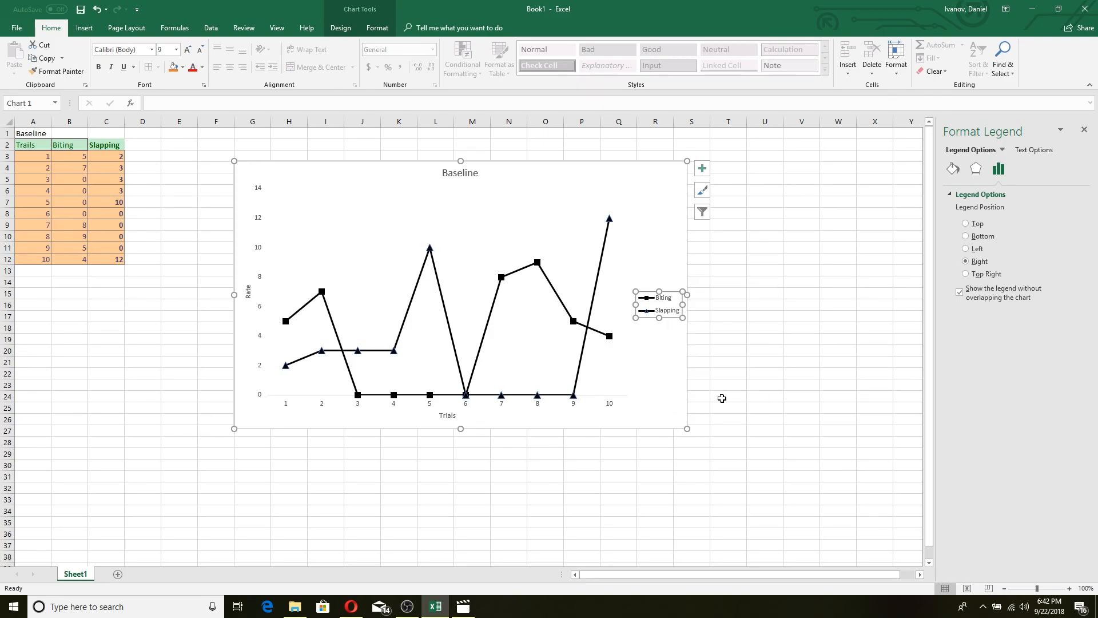
pyautogui.click(966, 237)
pyautogui.click(820, 305)
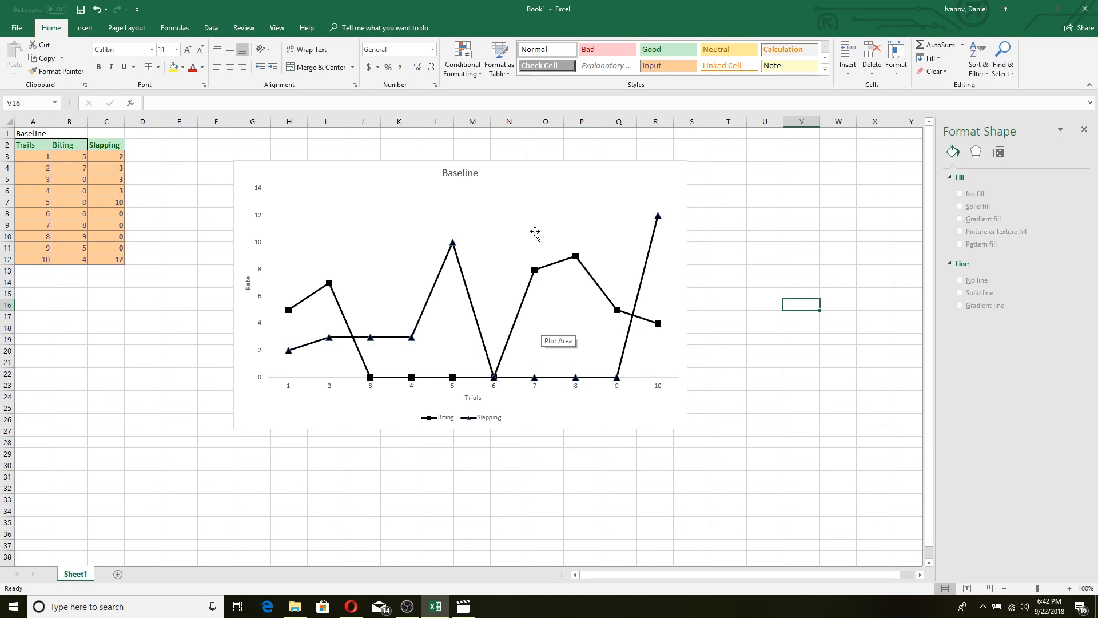
# Apply all borders to the Slapping header in cell C2.
pyautogui.click(137, 145)
pyautogui.moveTo(95, 144)
pyautogui.mouseDown()
pyautogui.moveTo(99, 244)
pyautogui.moveTo(98, 146)
pyautogui.mouseUp()
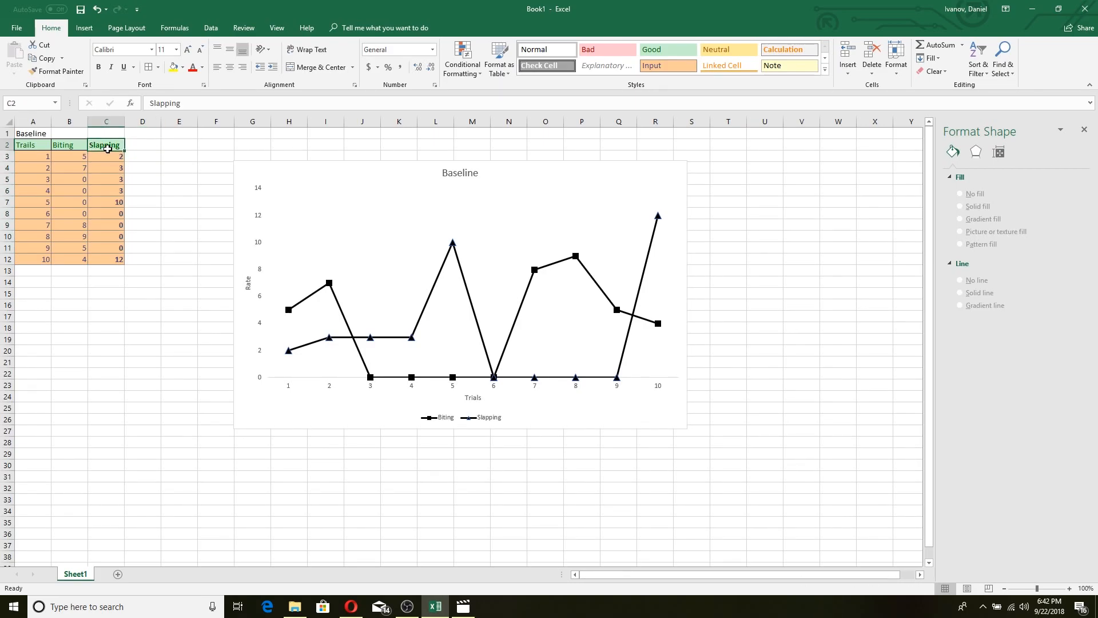
pyautogui.click(160, 68)
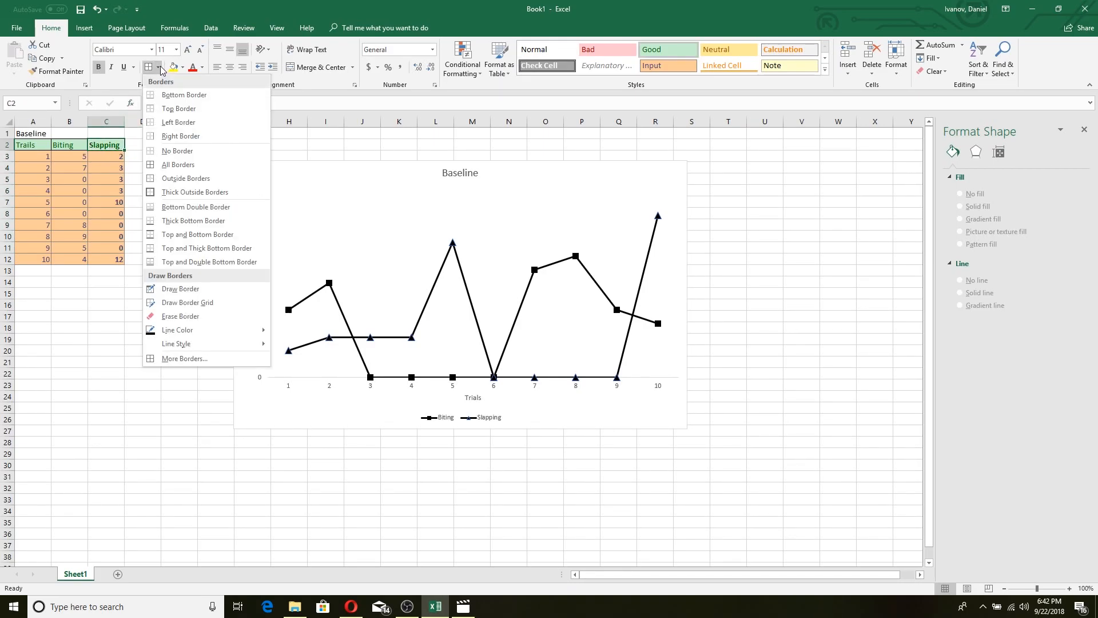
pyautogui.click(189, 164)
# Apply all borders to the selected Slapping header cell and enter the label "phase" in cell A13 below the baseline table.
pyautogui.click(166, 168)
pyautogui.moveTo(127, 144); pyautogui.dragTo(167, 252)
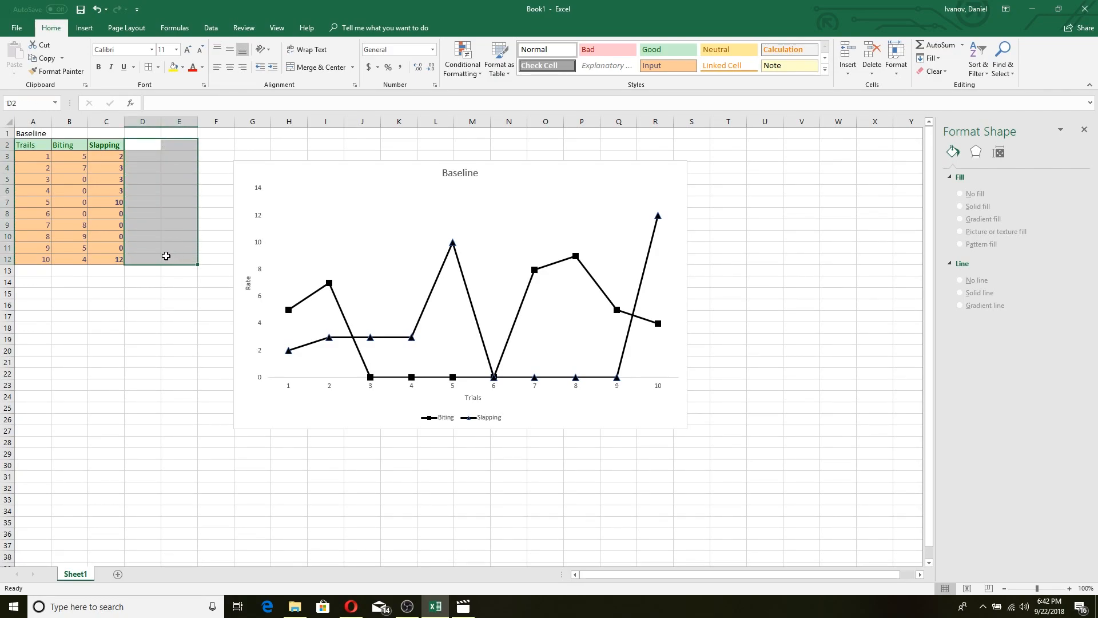
pyautogui.click(110, 304)
pyautogui.doubleClick(31, 271)
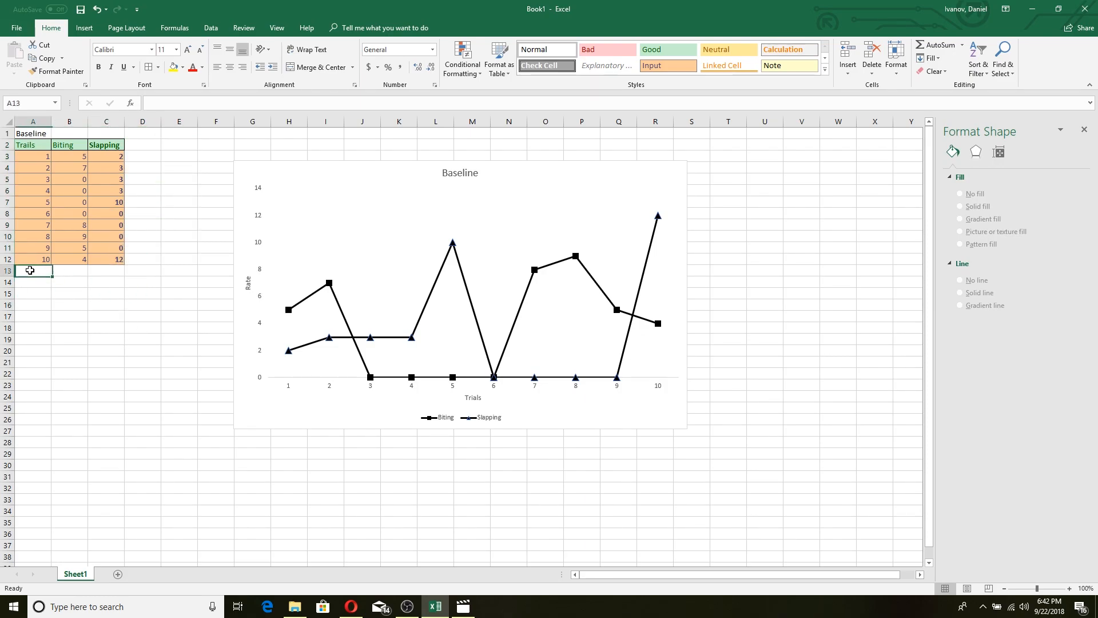
pyautogui.write('phase')
pyautogui.press('Return')
pyautogui.moveTo(29, 282); pyautogui.dragTo(117, 419)
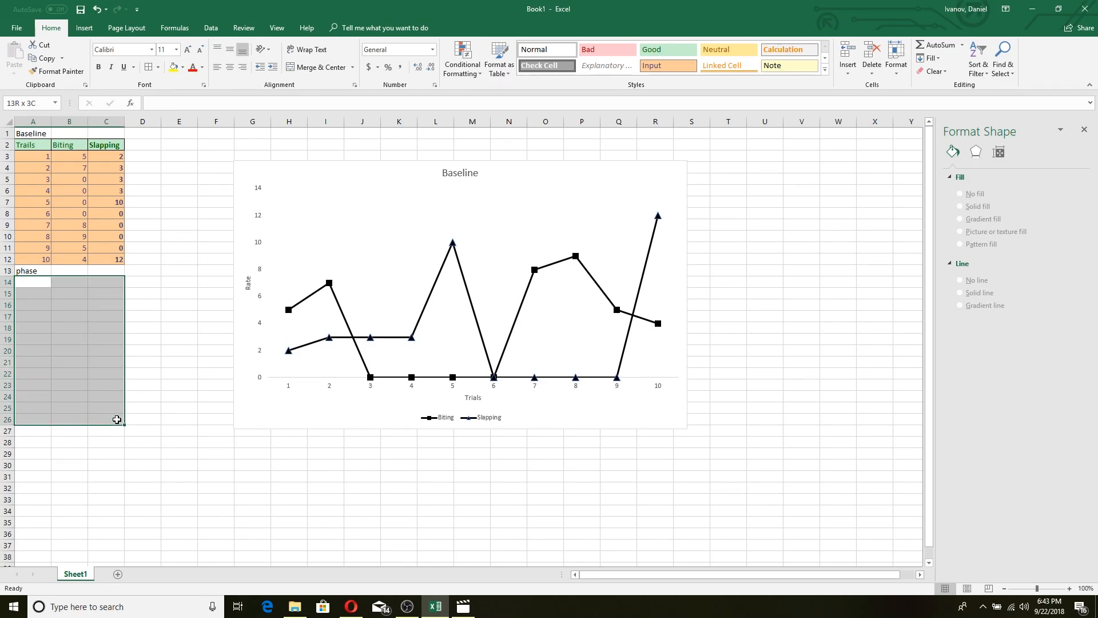
pyautogui.click(106, 467)
pyautogui.moveTo(25, 433); pyautogui.dragTo(126, 525)
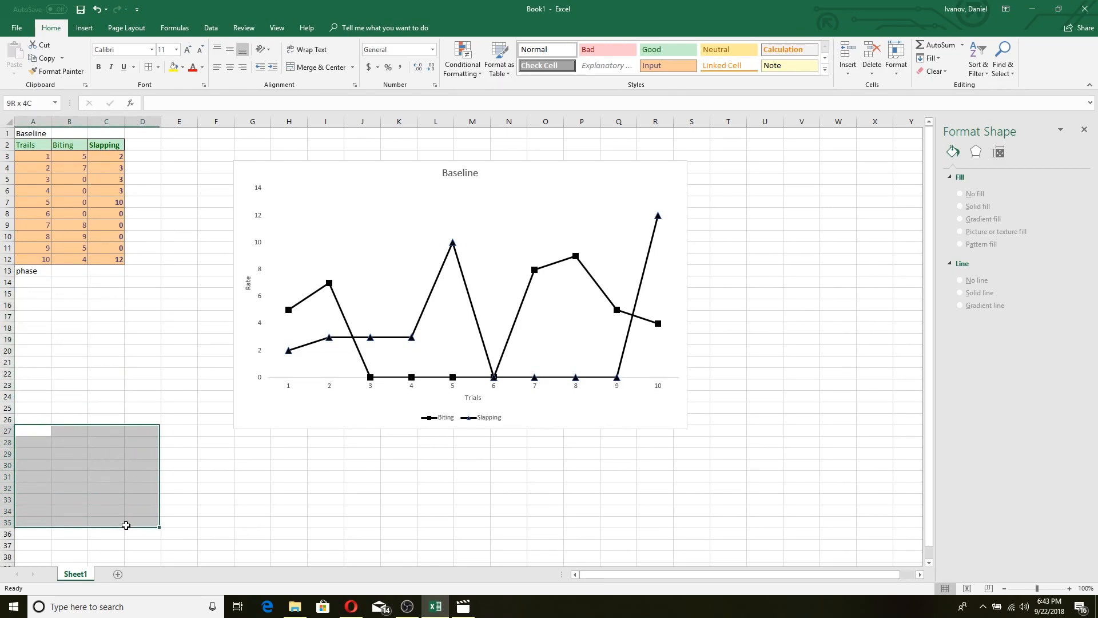
pyautogui.click(184, 385)
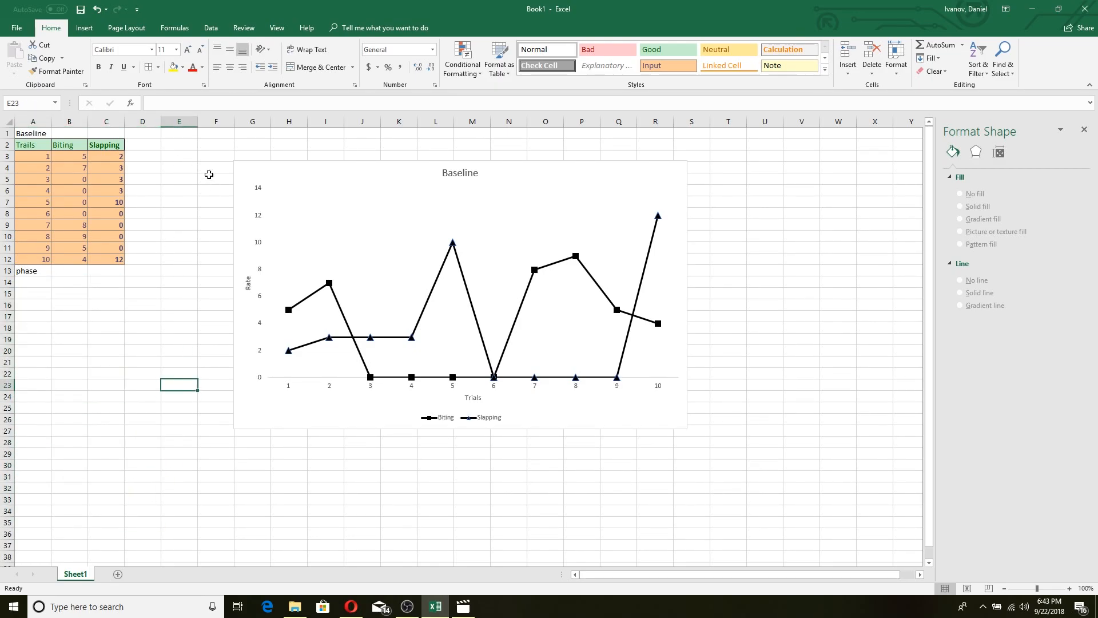
pyautogui.moveTo(58, 145); pyautogui.dragTo(95, 147)
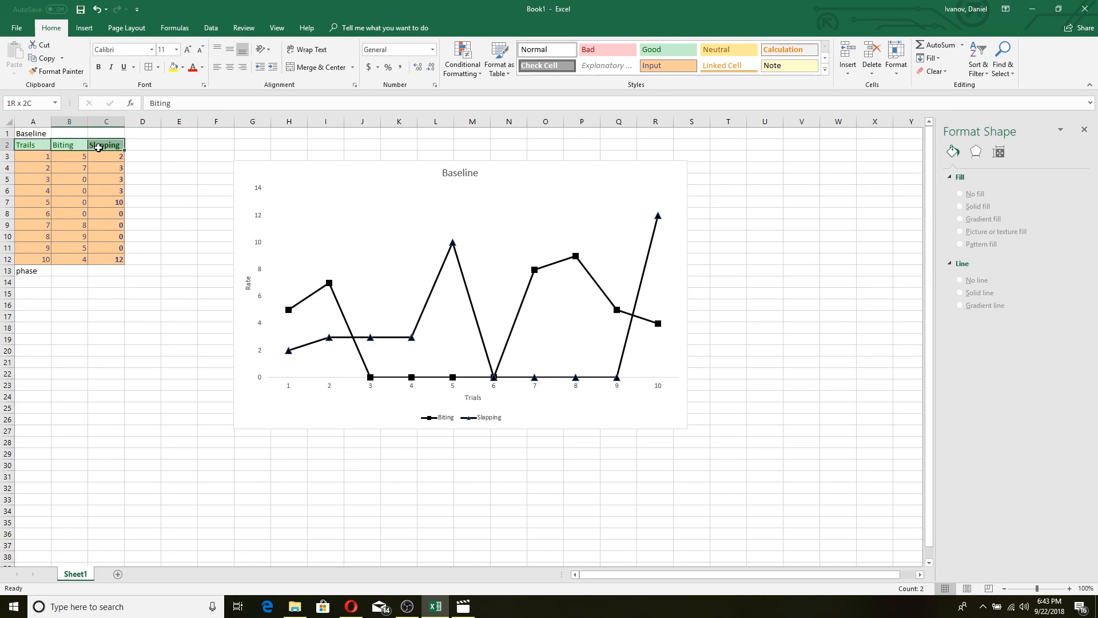
pyautogui.click(177, 144)
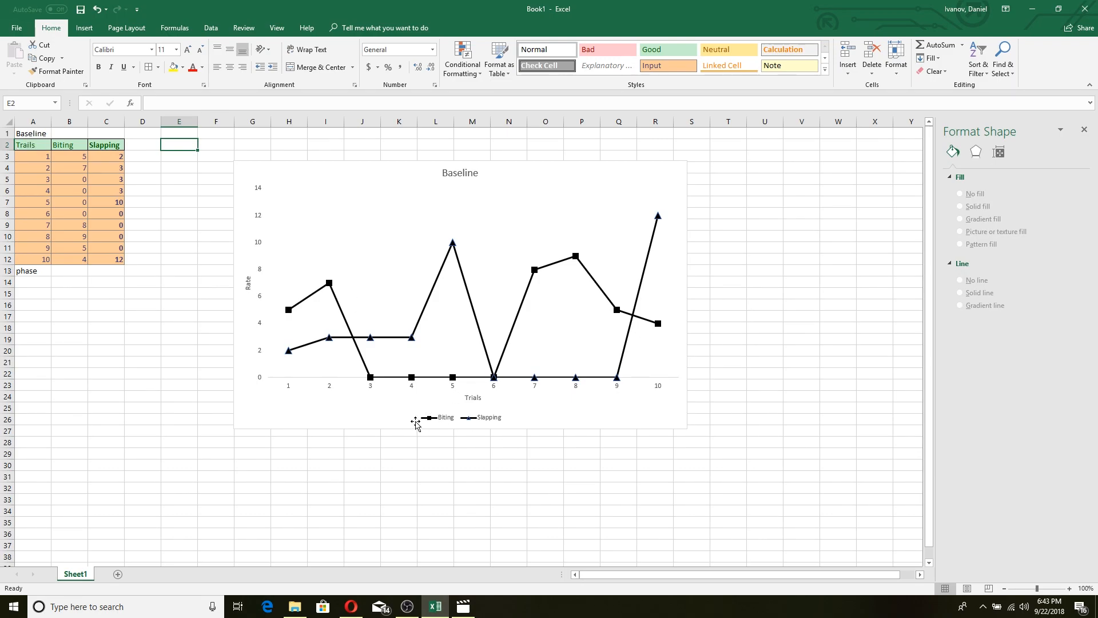
pyautogui.click(844, 295)
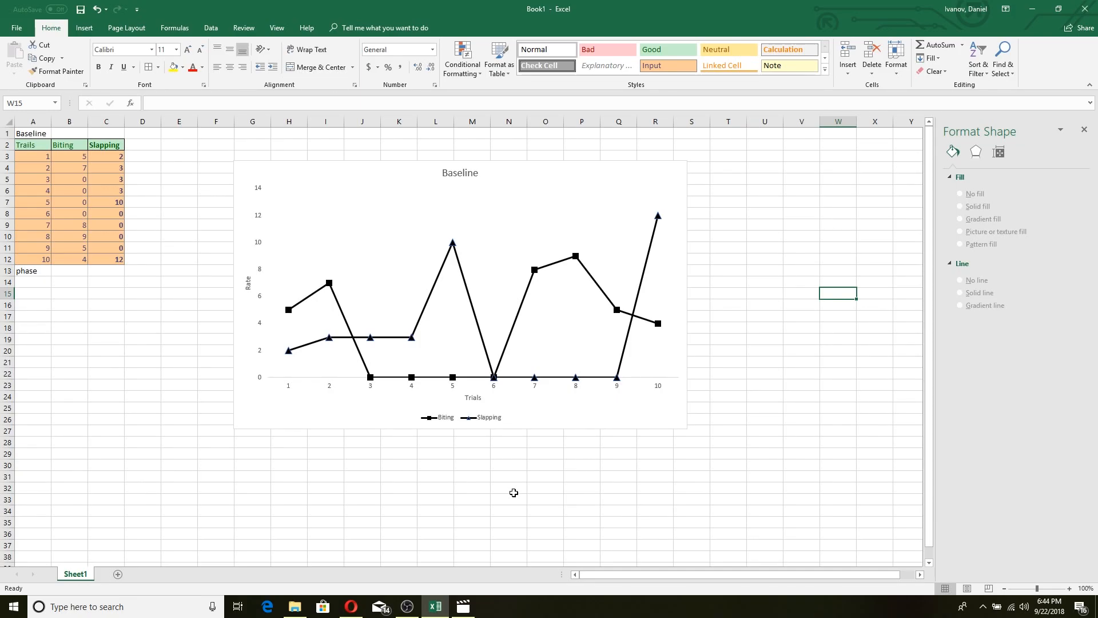
pyautogui.click(468, 608)
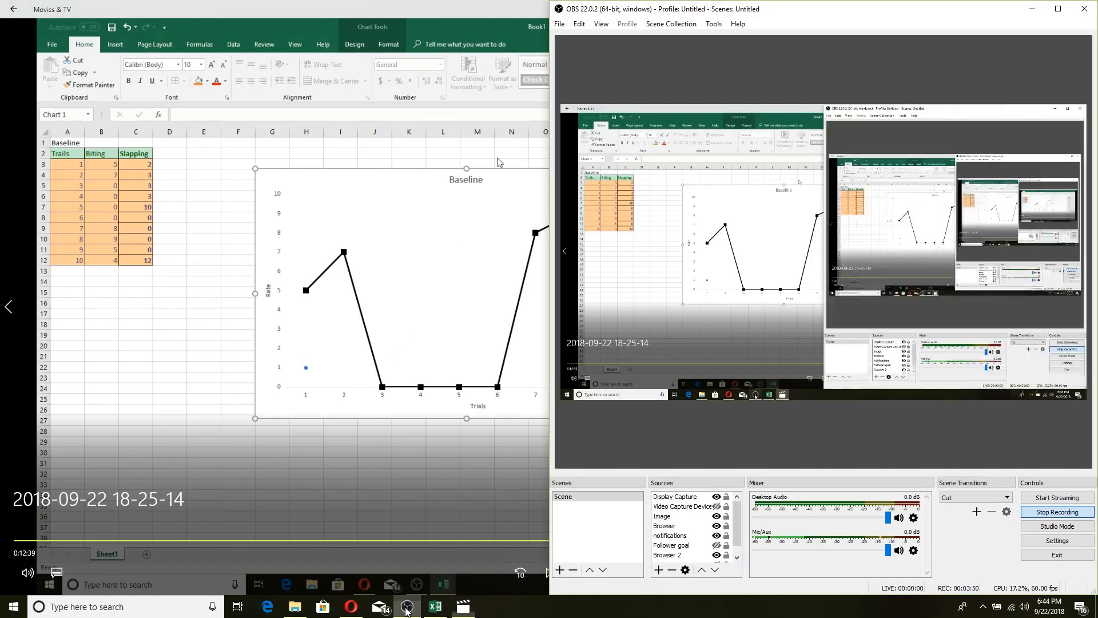
pyautogui.click(407, 607)
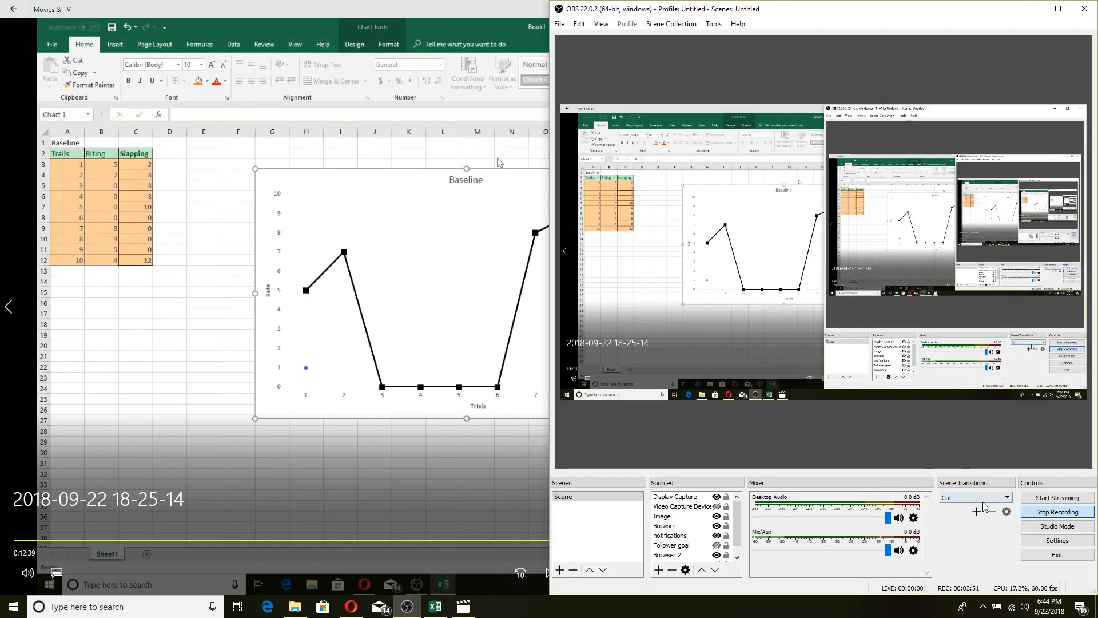
pyautogui.click(1047, 518)
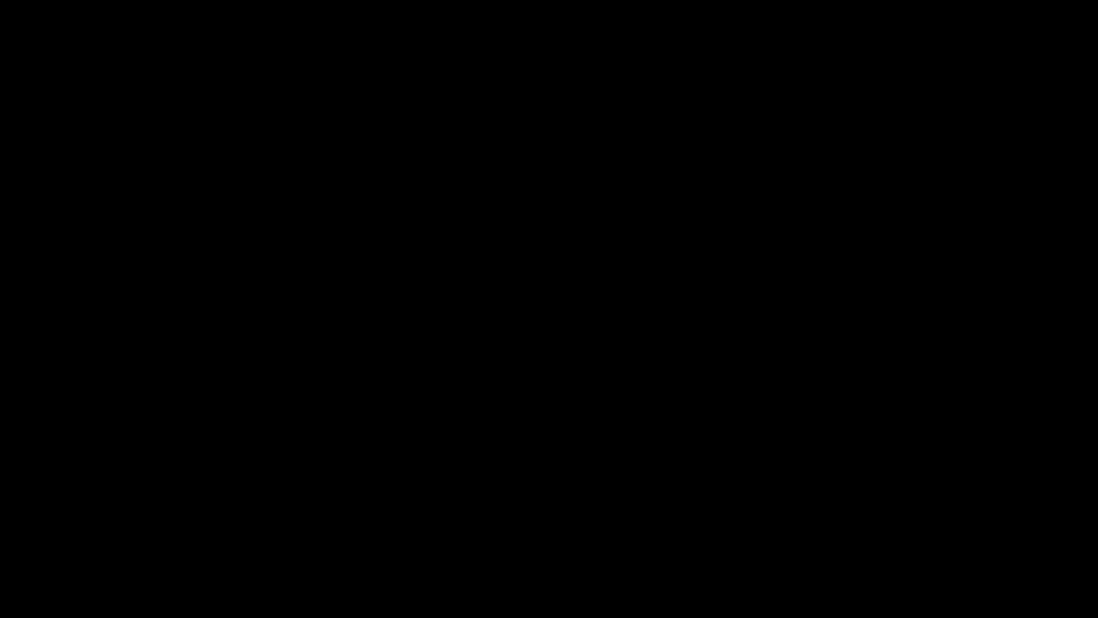